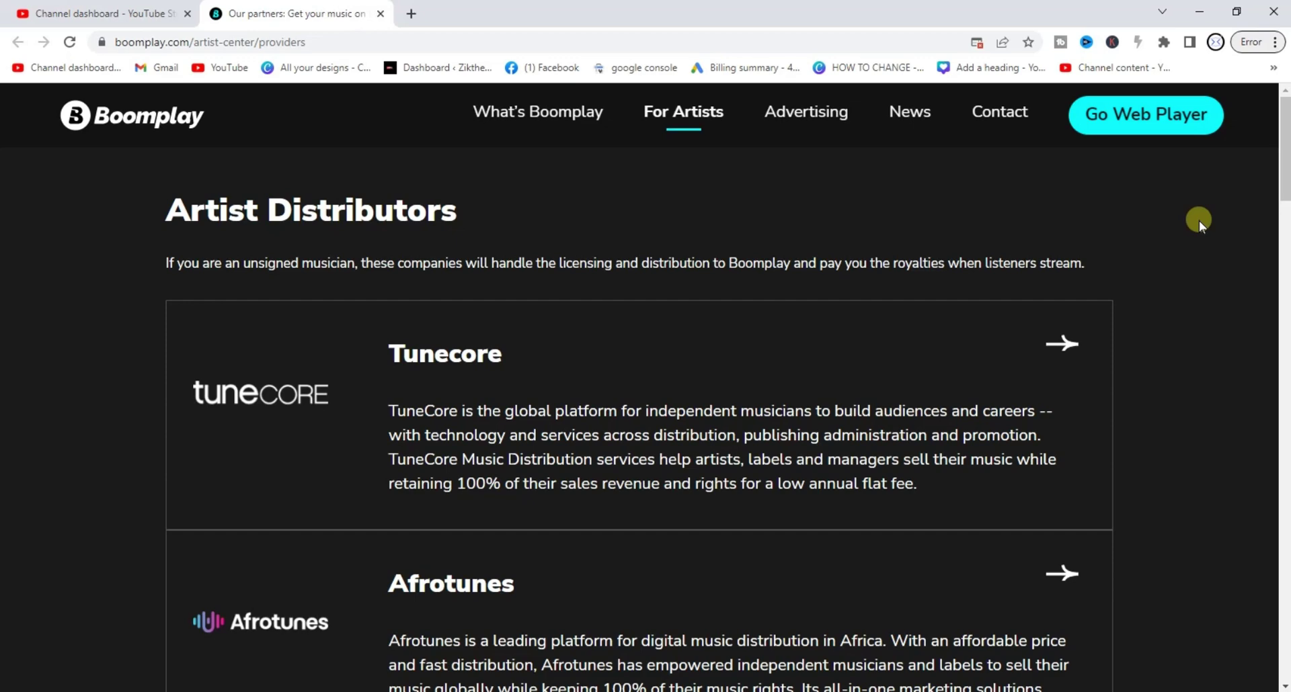
scroll(1200, 220, down, 2)
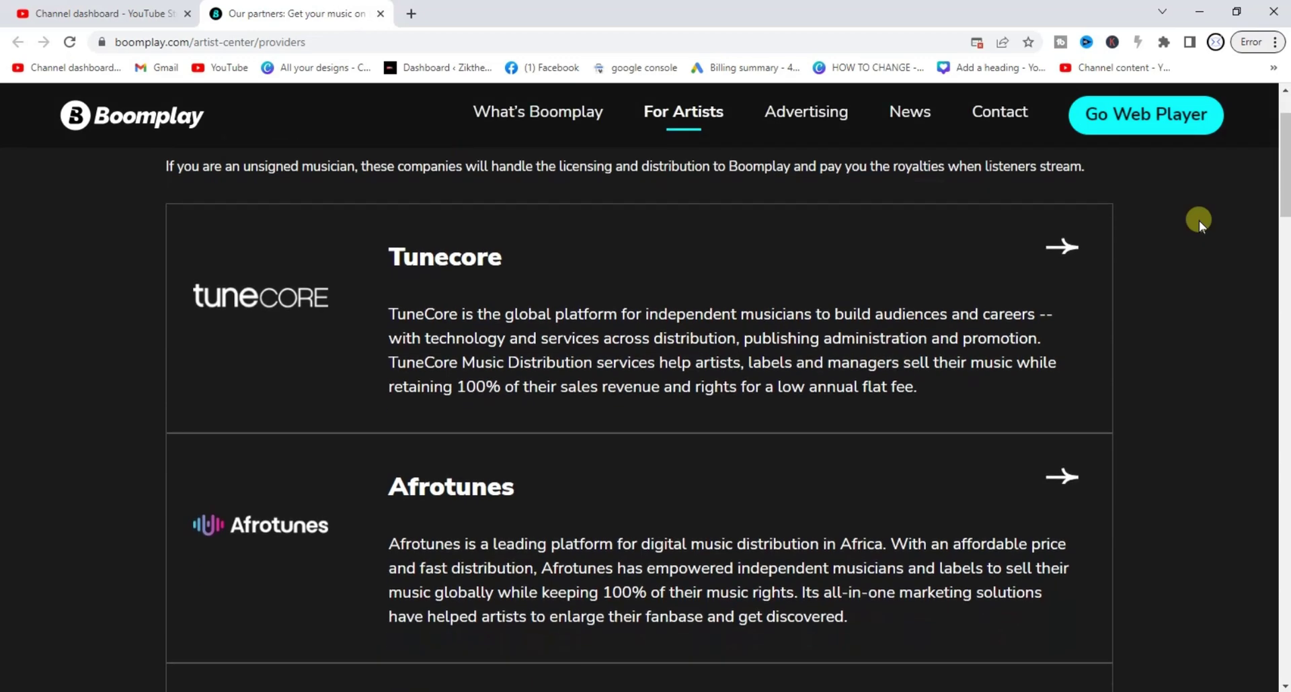
scroll(1199, 221, up, 1)
scroll(1200, 220, up, 1)
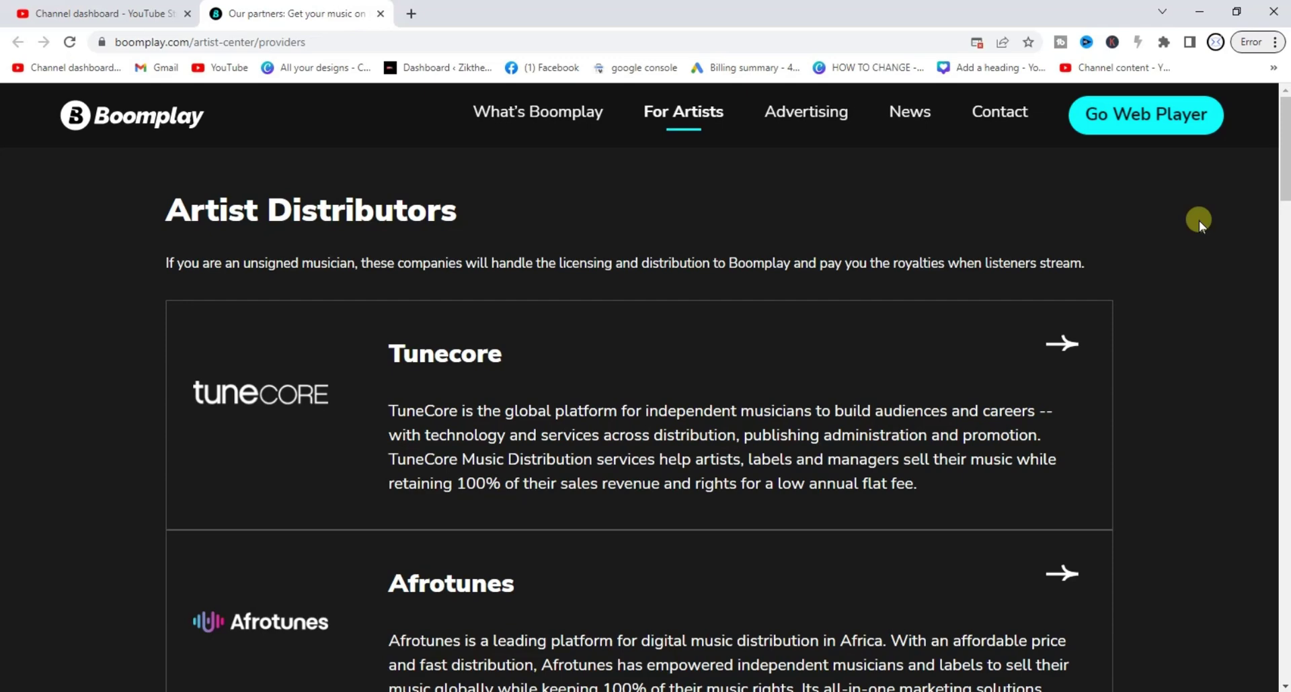
scroll(1199, 221, down, 1)
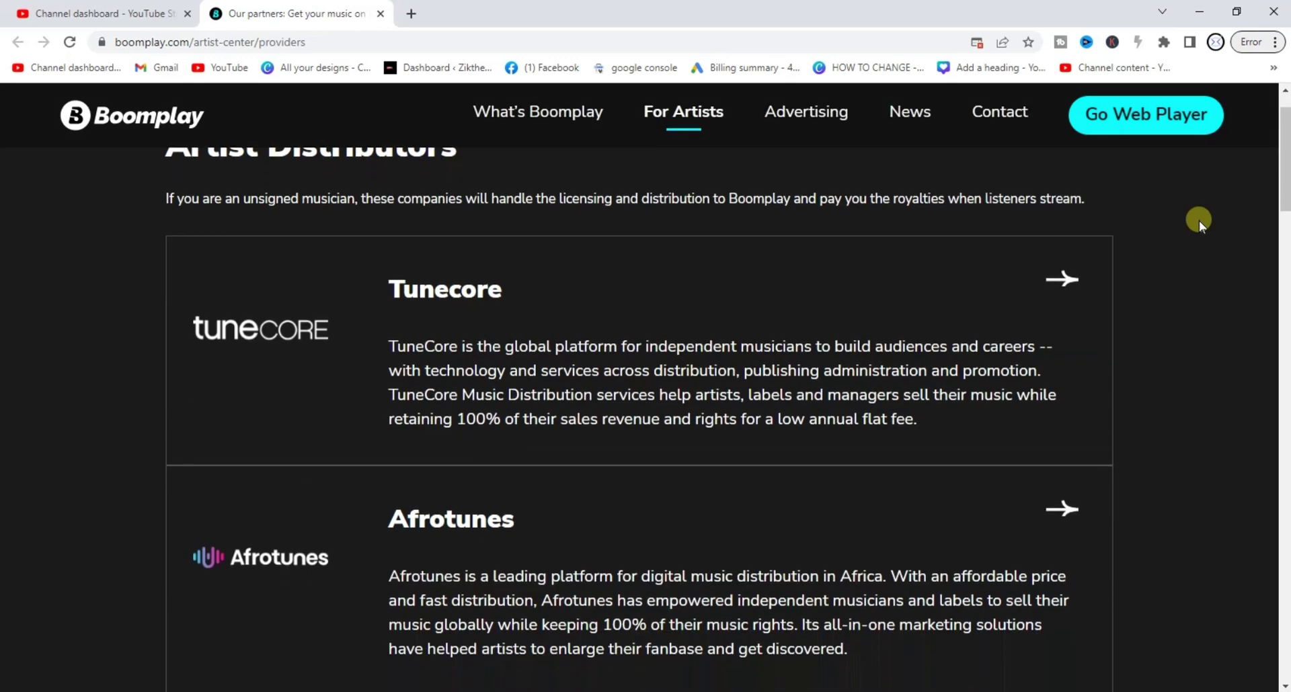
scroll(1199, 221, up, 1)
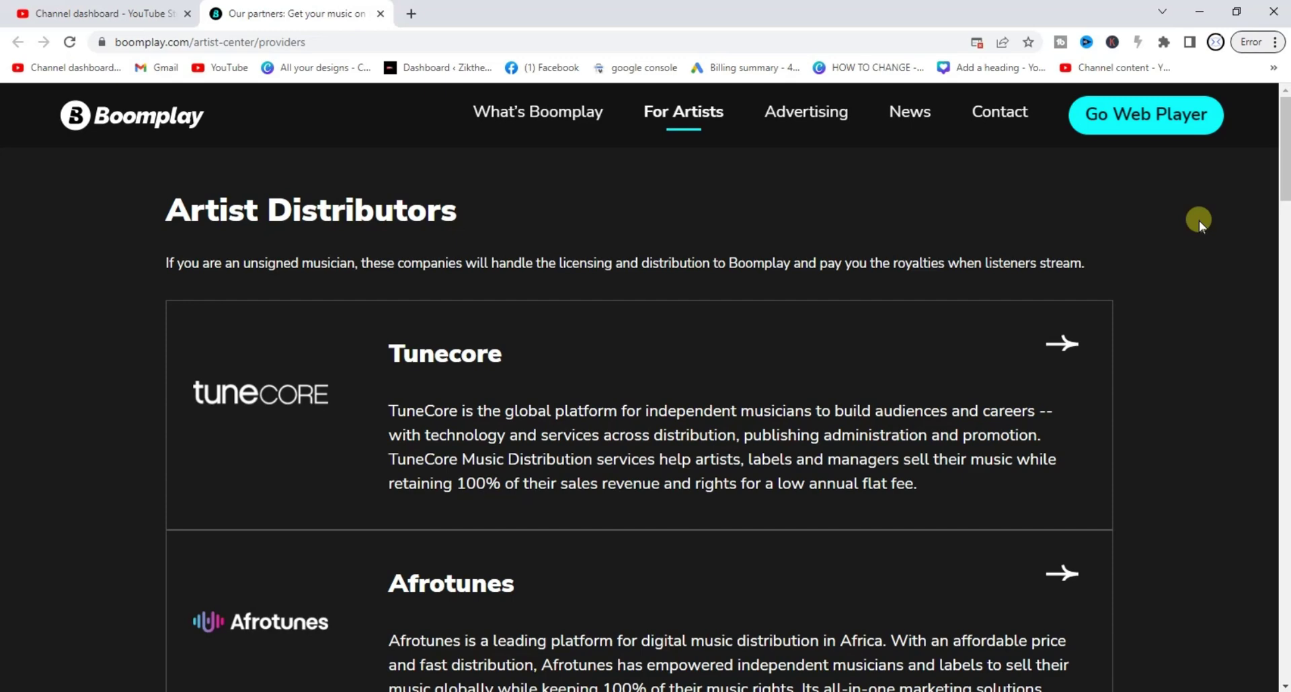
scroll(1200, 220, down, 1)
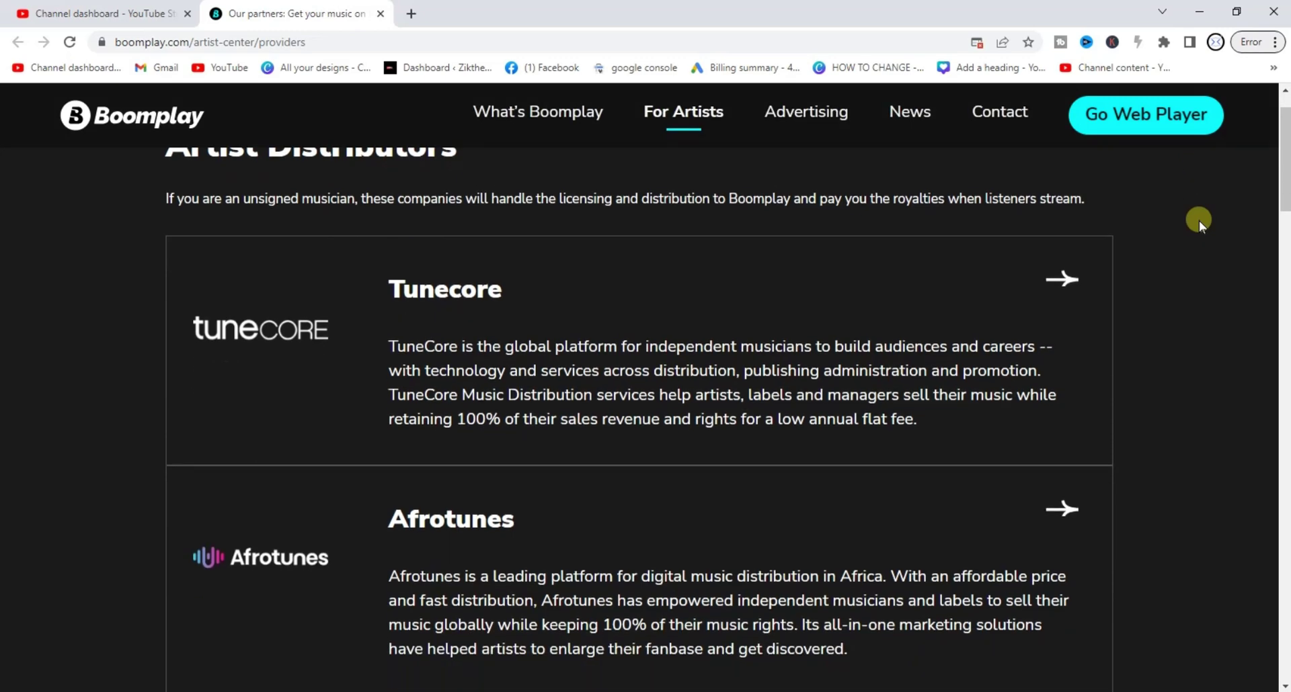
scroll(1199, 221, down, 9)
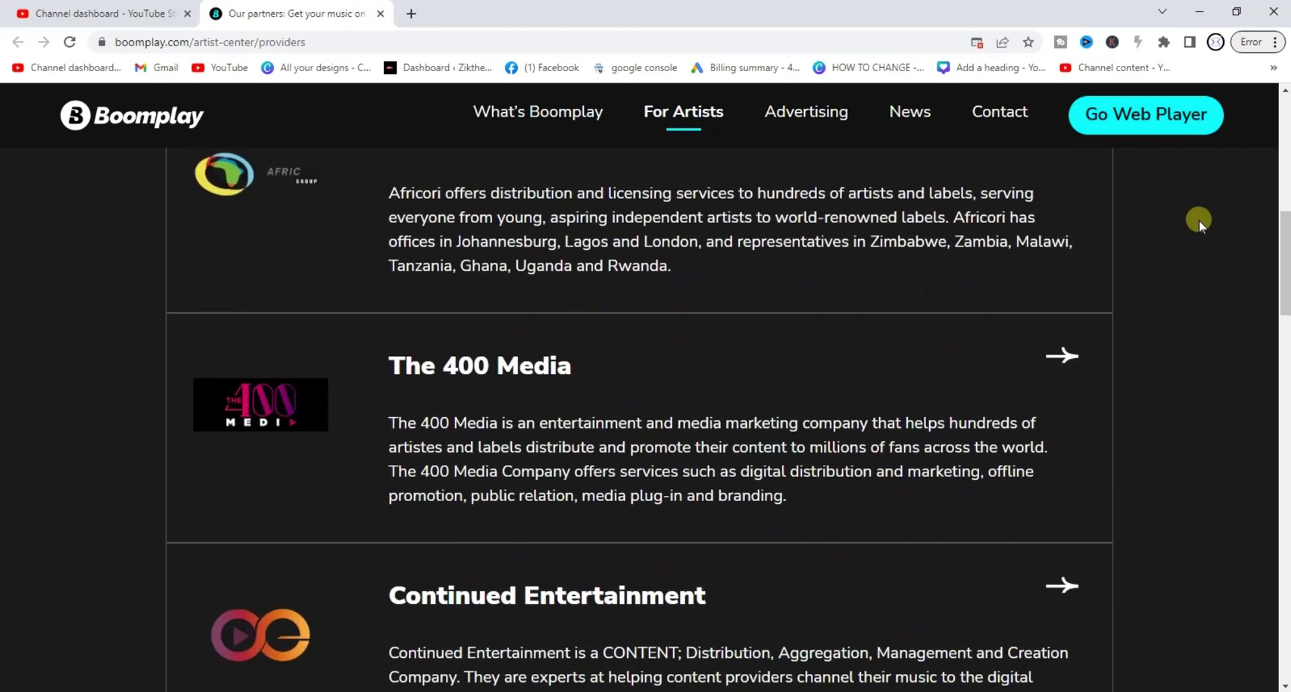
scroll(1200, 221, down, 15)
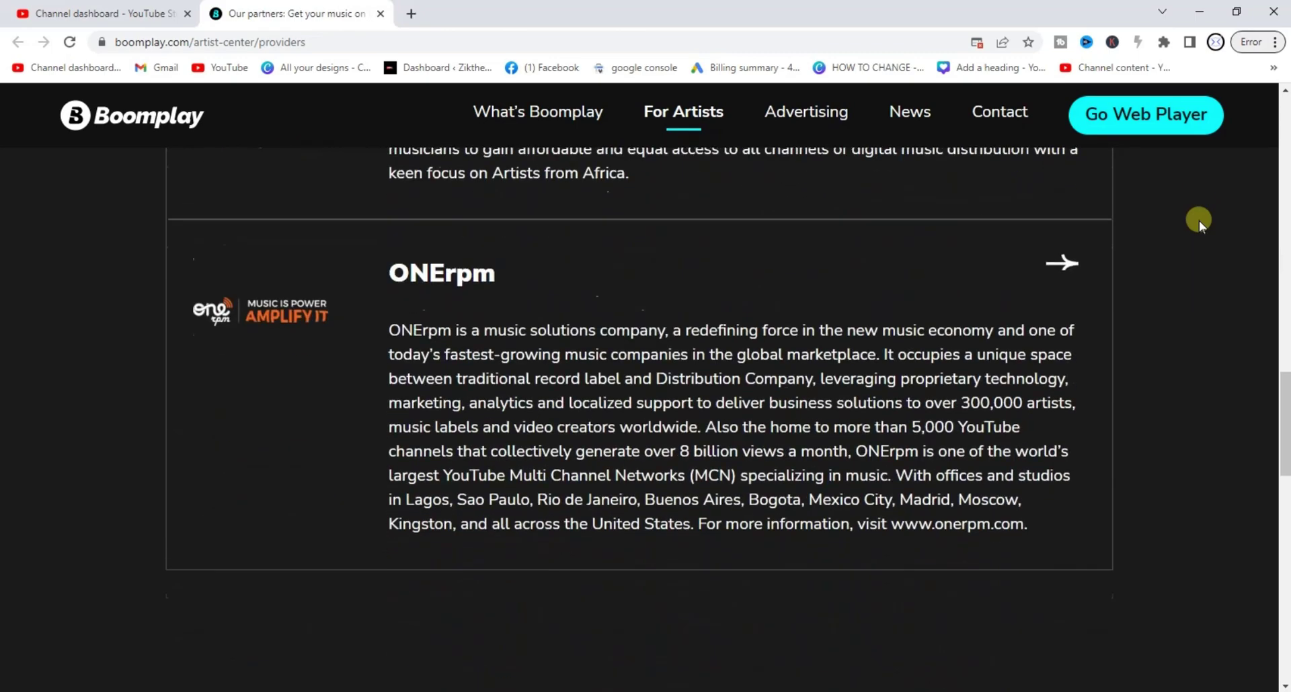
scroll(1200, 221, down, 9)
scroll(1199, 220, up, 13)
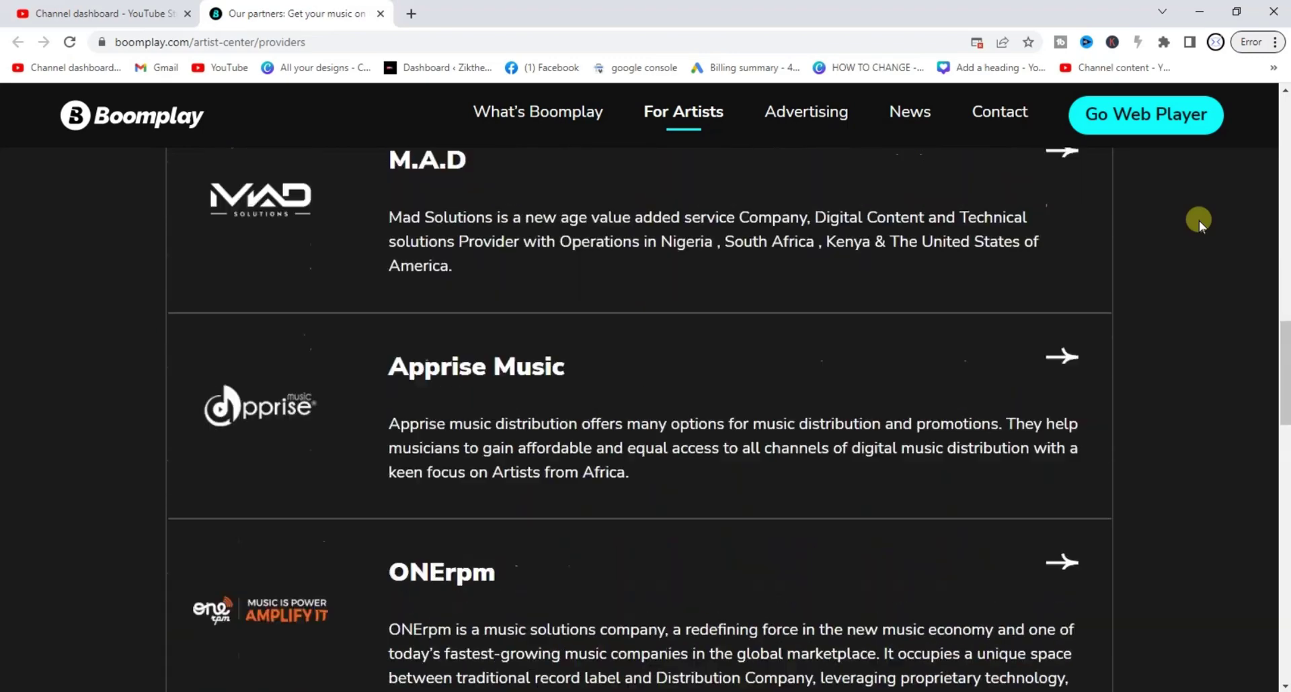
scroll(1199, 221, up, 12)
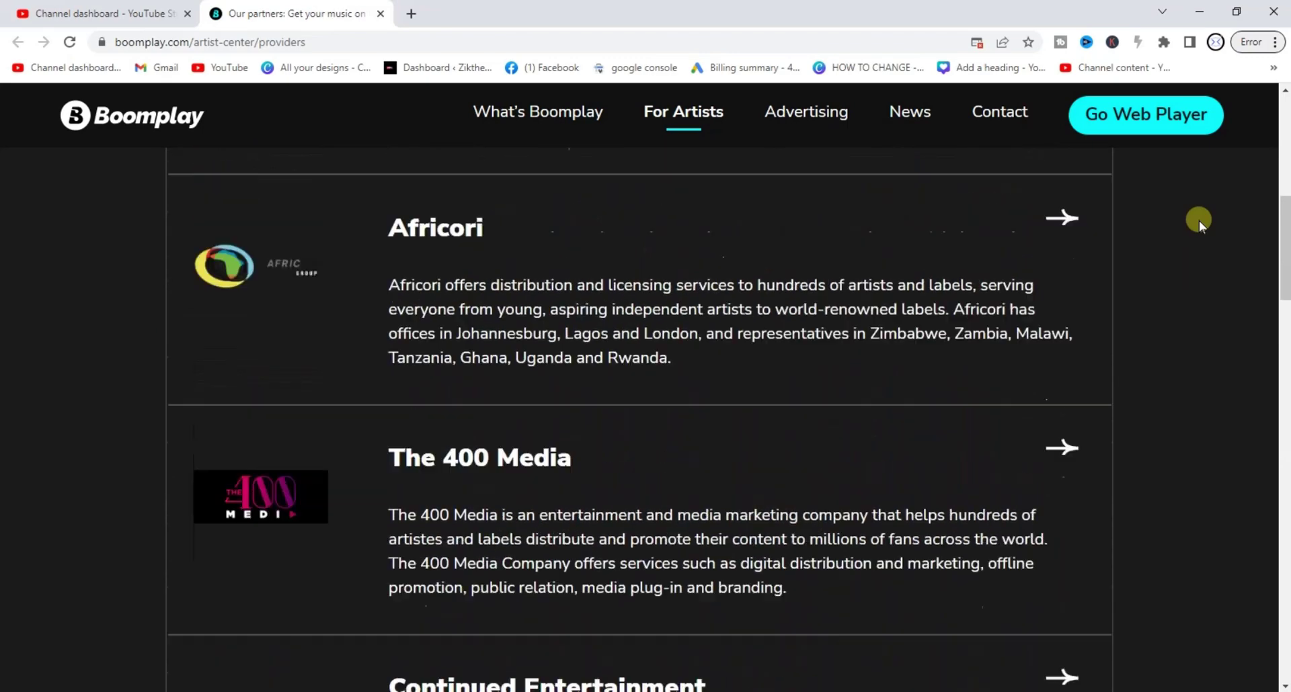
scroll(1199, 220, up, 7)
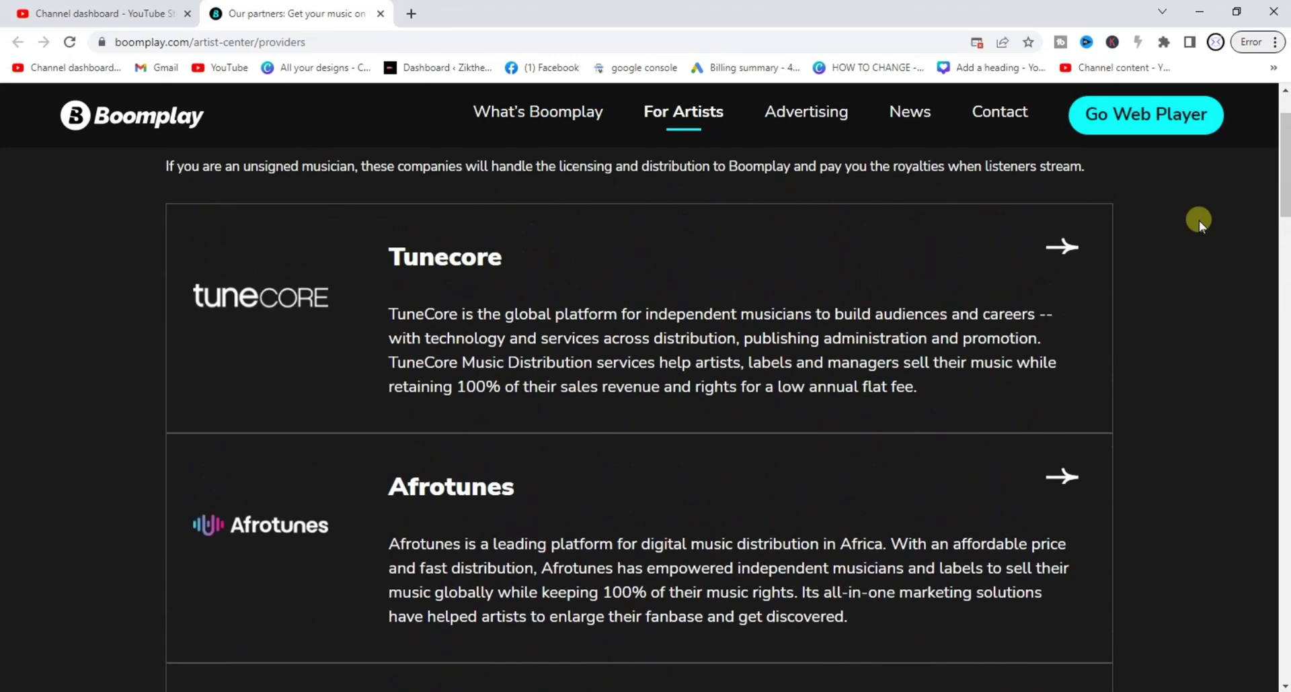
scroll(1200, 220, up, 2)
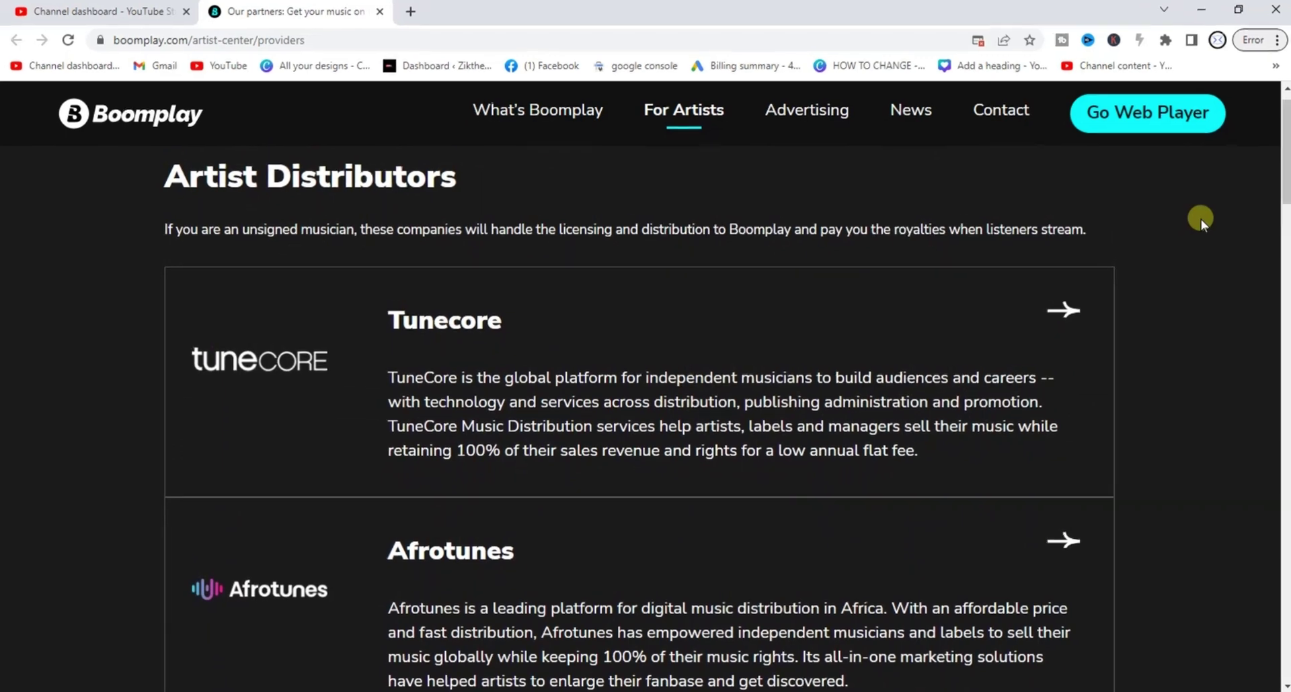
scroll(645, 336, down, 2)
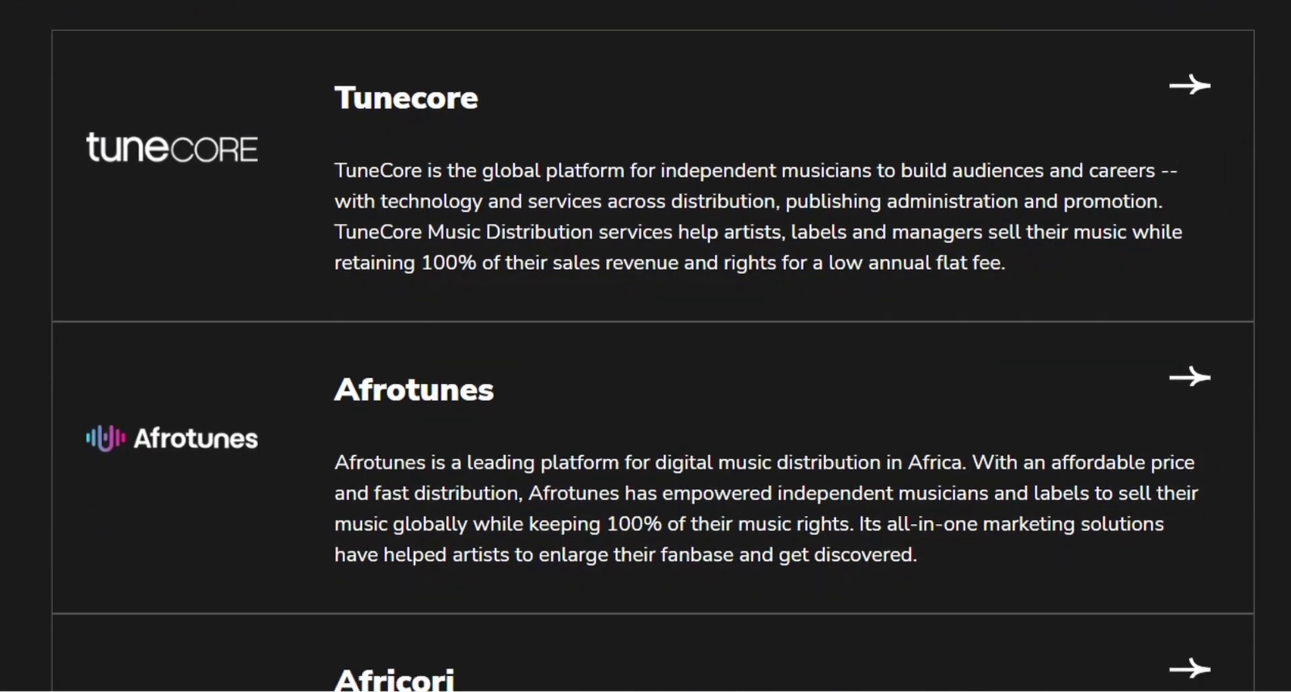
scroll(646, 346, down, 1)
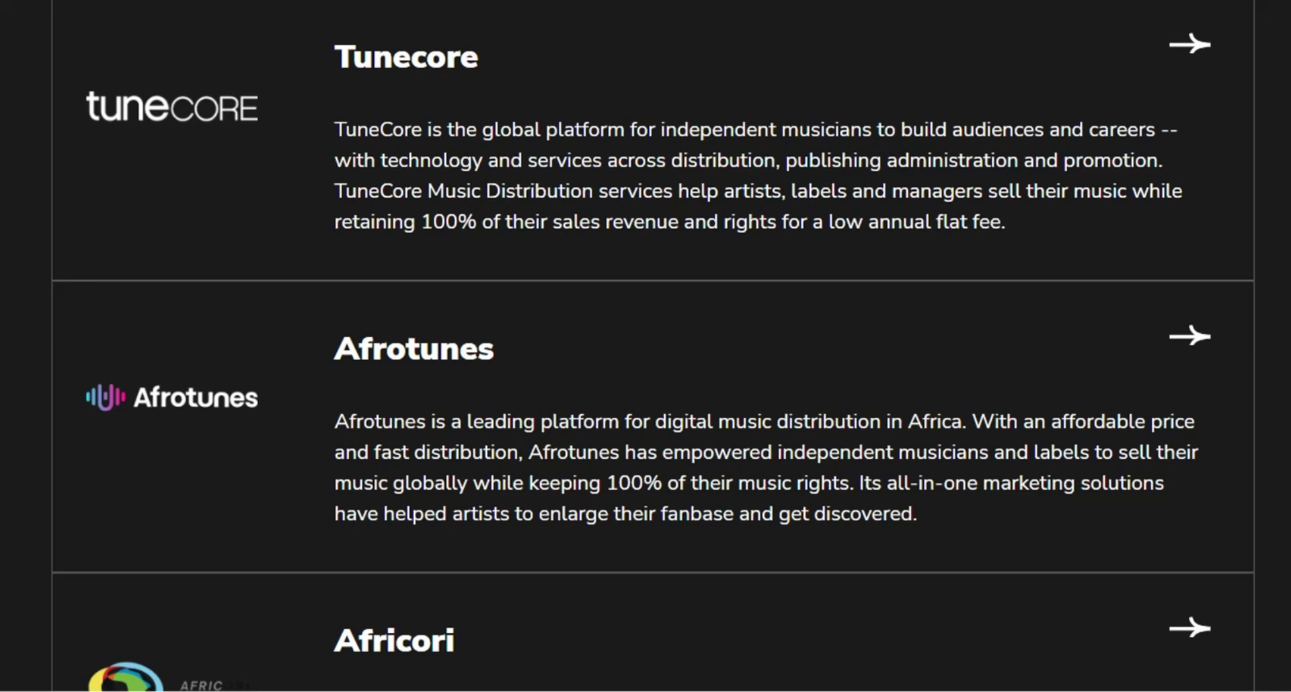
scroll(646, 346, down, 3)
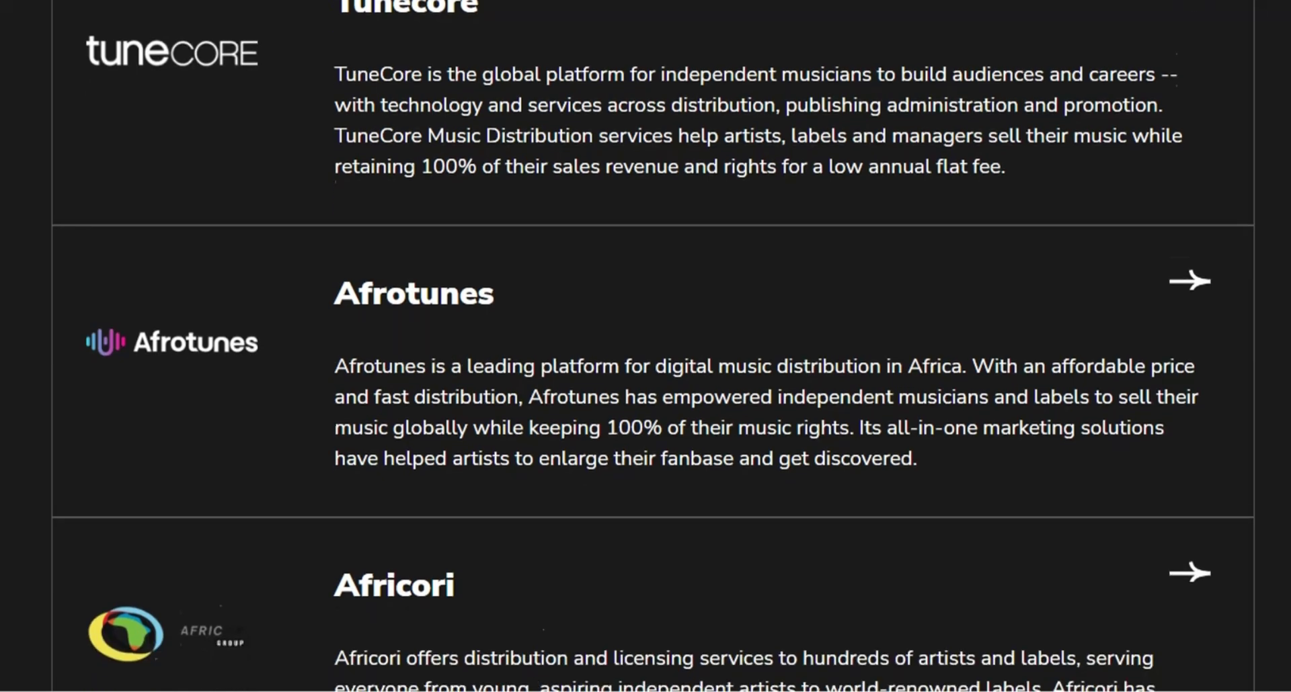
scroll(646, 346, down, 3)
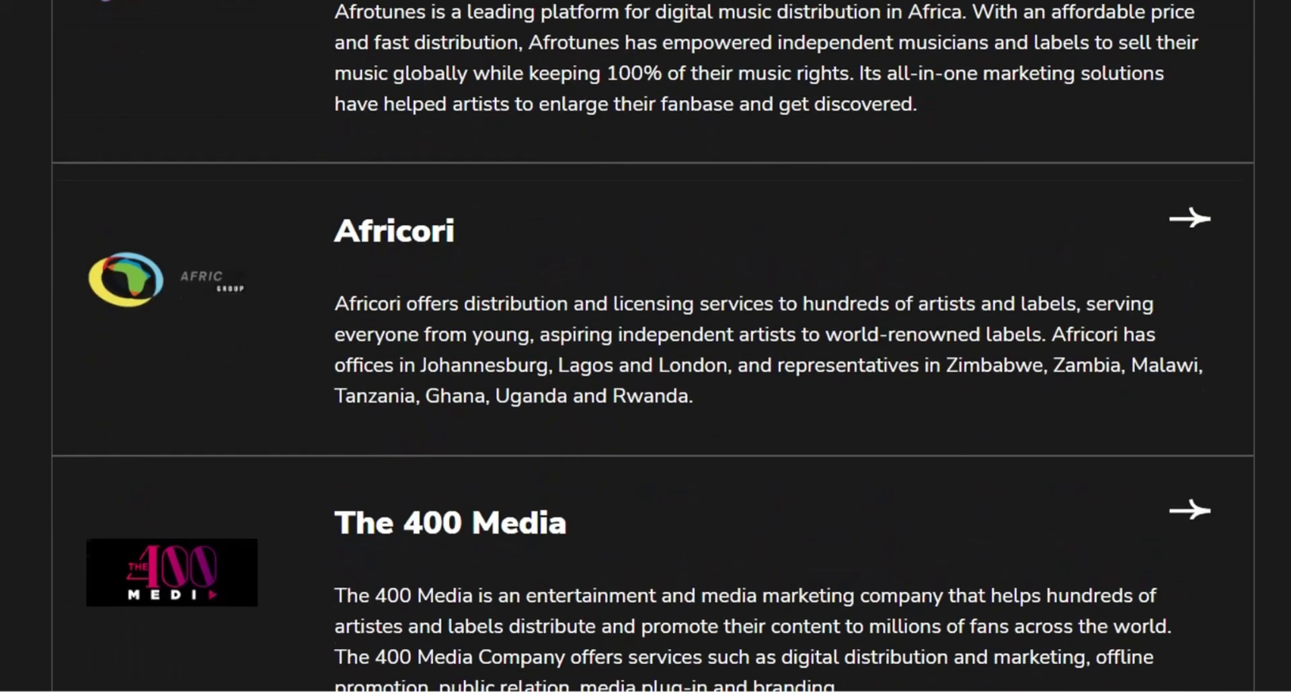
scroll(645, 346, down, 2)
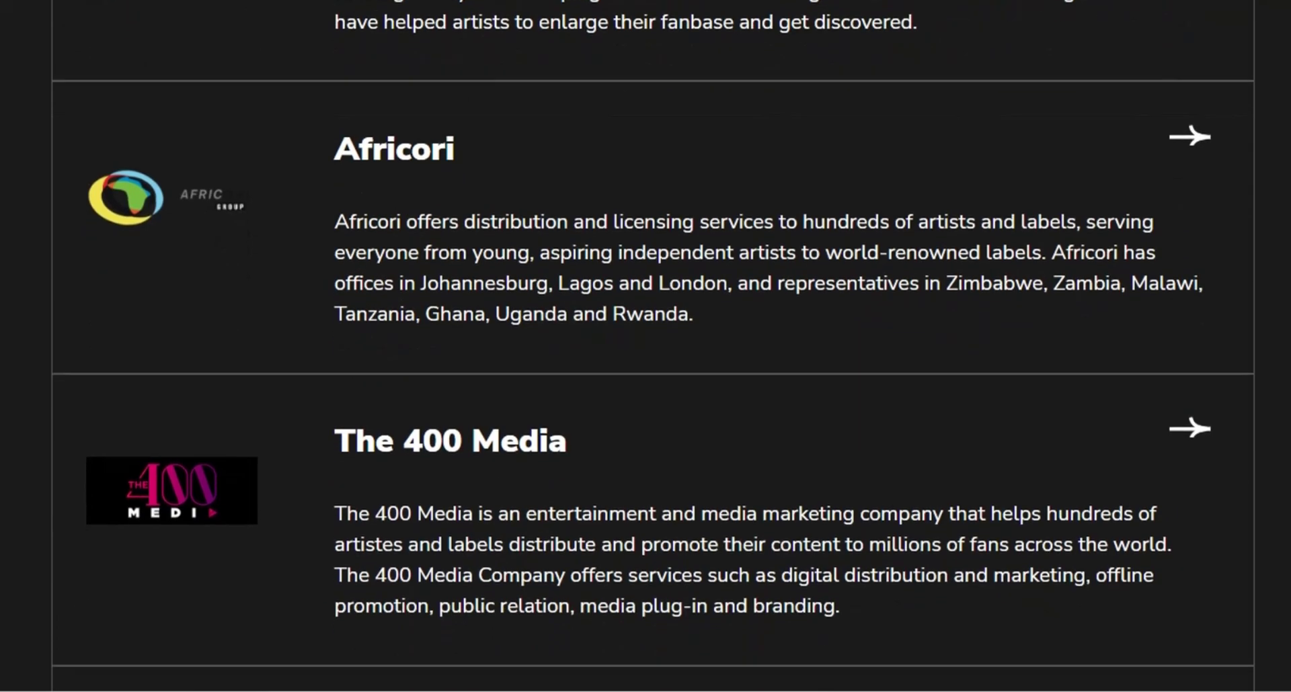
scroll(646, 346, down, 5)
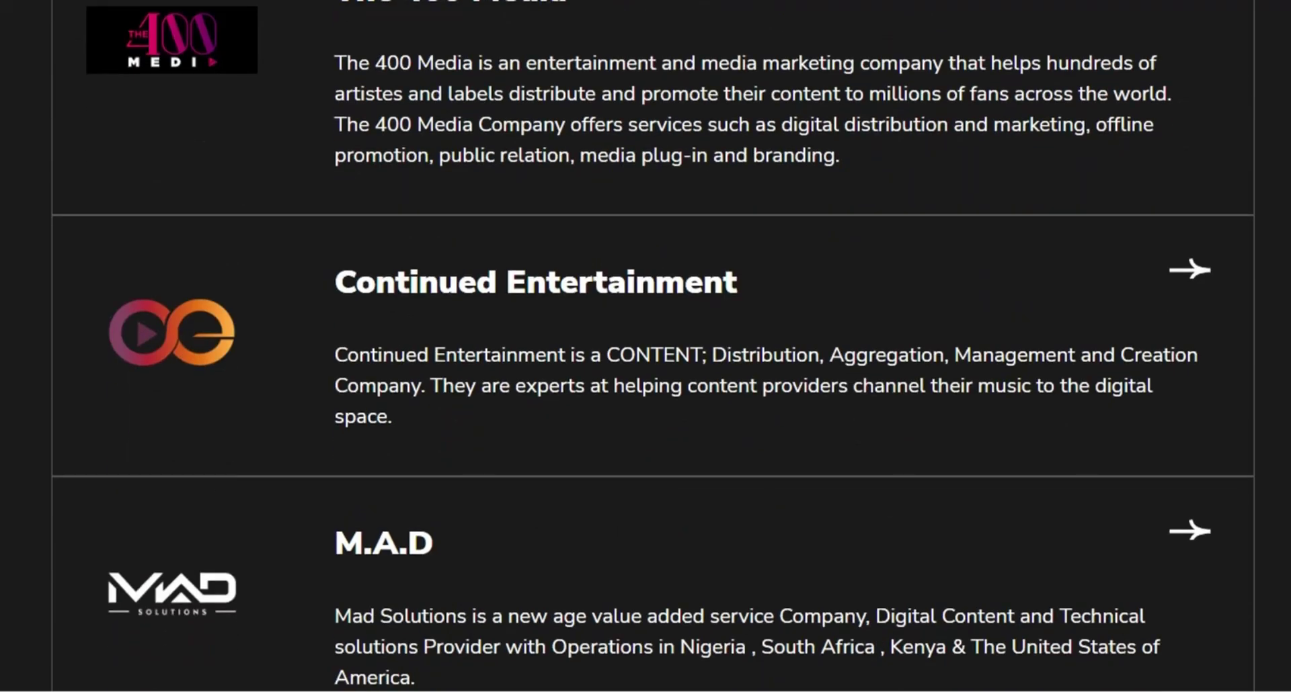
scroll(645, 346, down, 5)
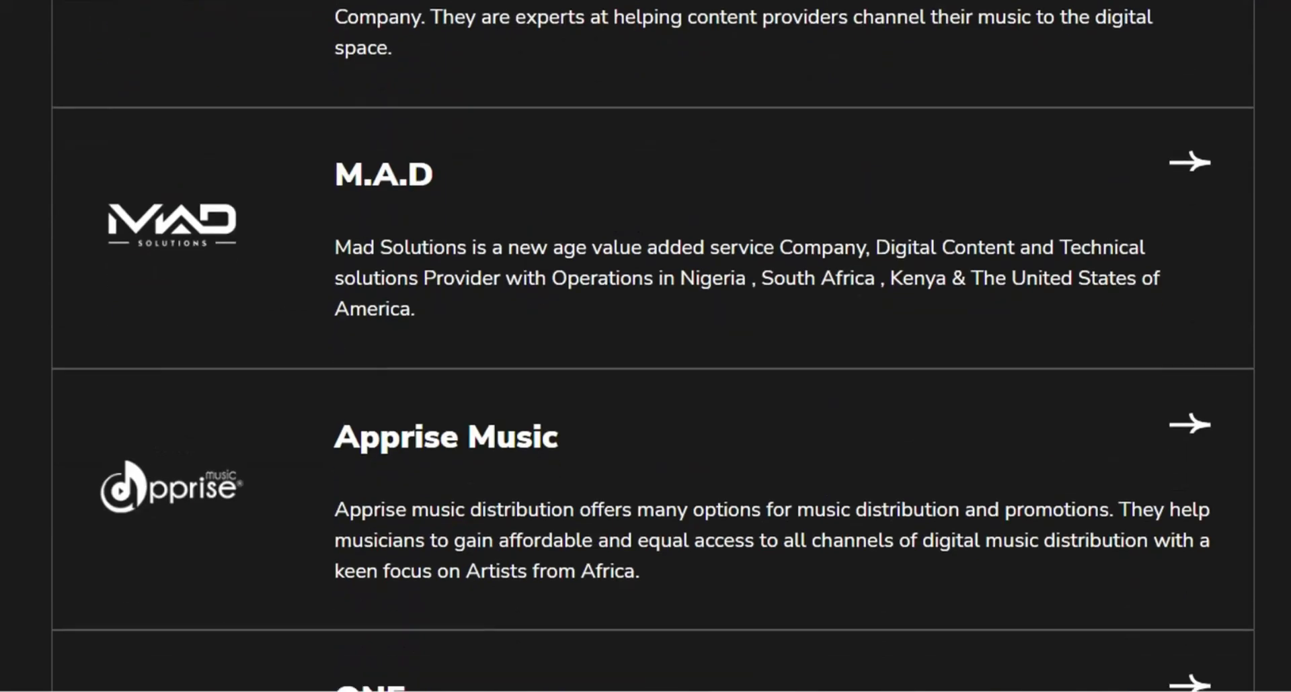
scroll(646, 346, up, 17)
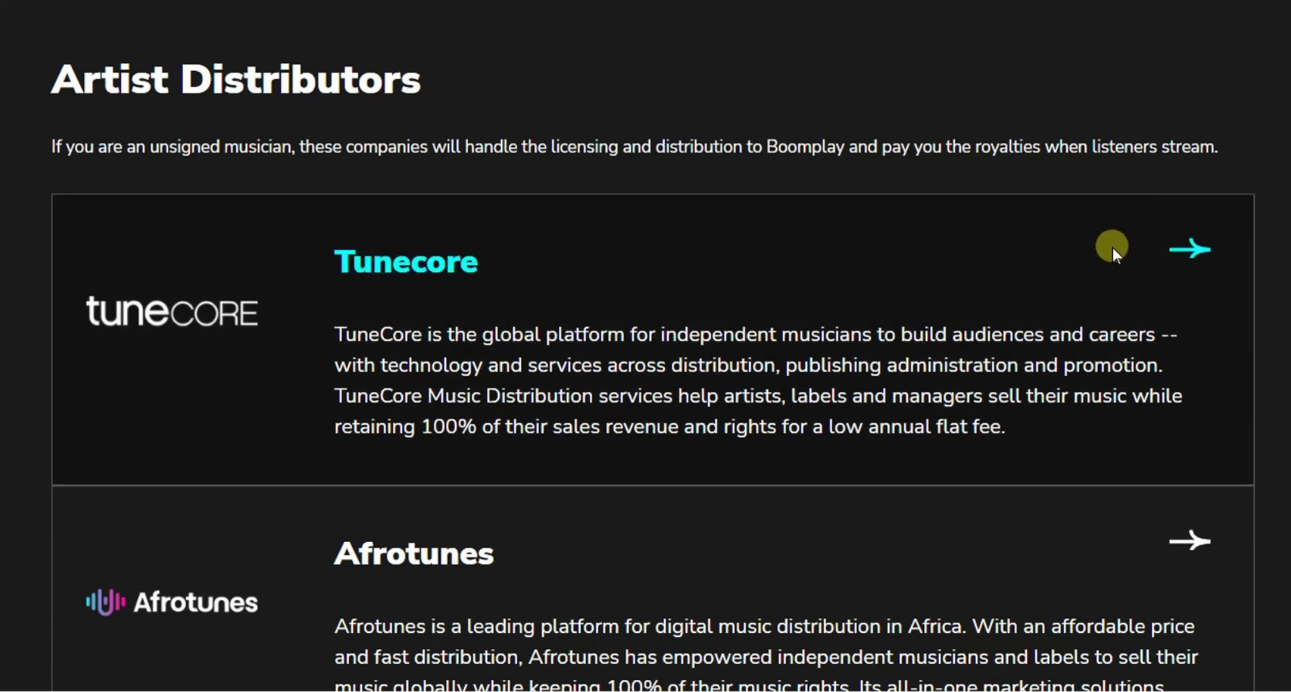
Open tunecore.com from the Tunecore card and bring up the Join TuneCore sign-up form.
click(1112, 249)
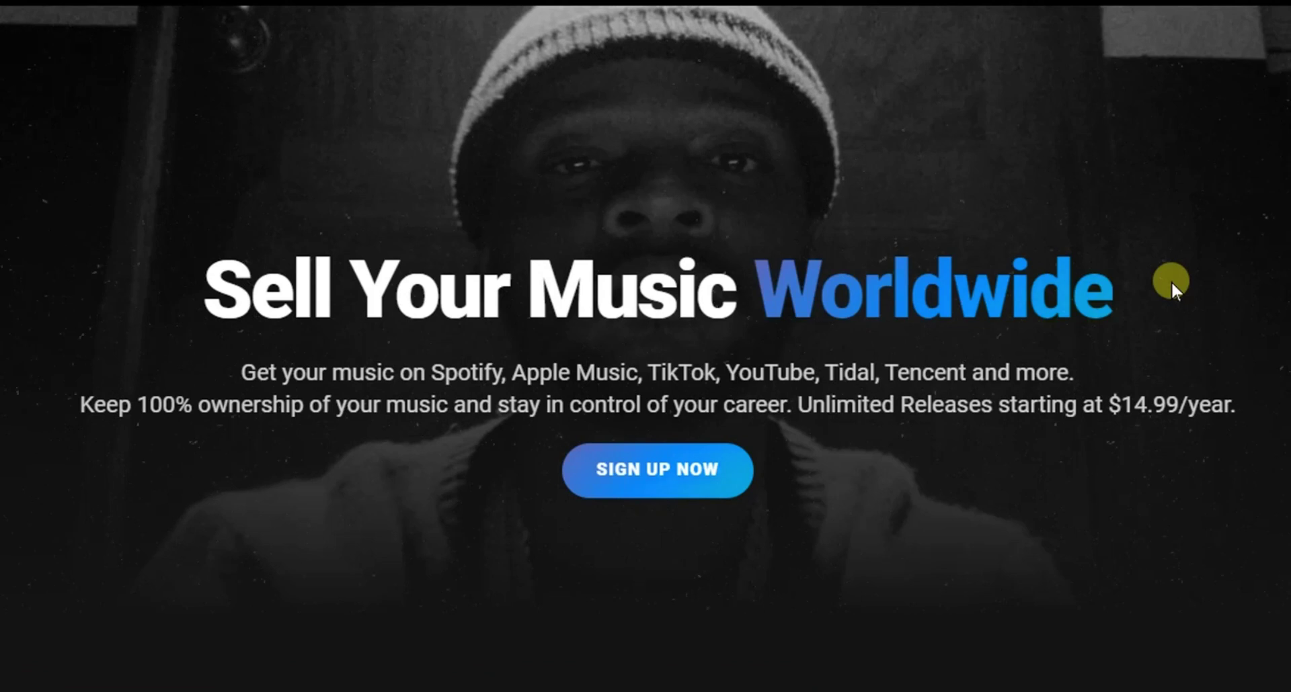
click(647, 476)
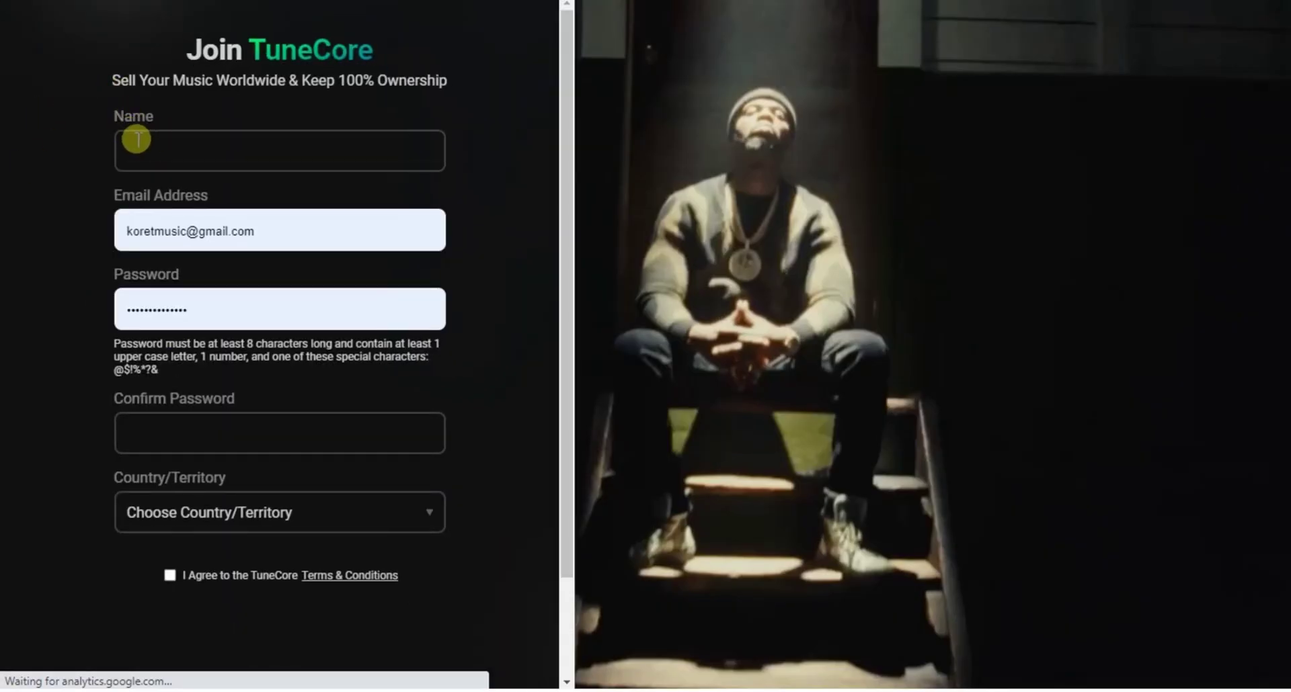
Agree to the Terms & Conditions and pass the reCAPTCHA check on the sign-up form.
click(136, 139)
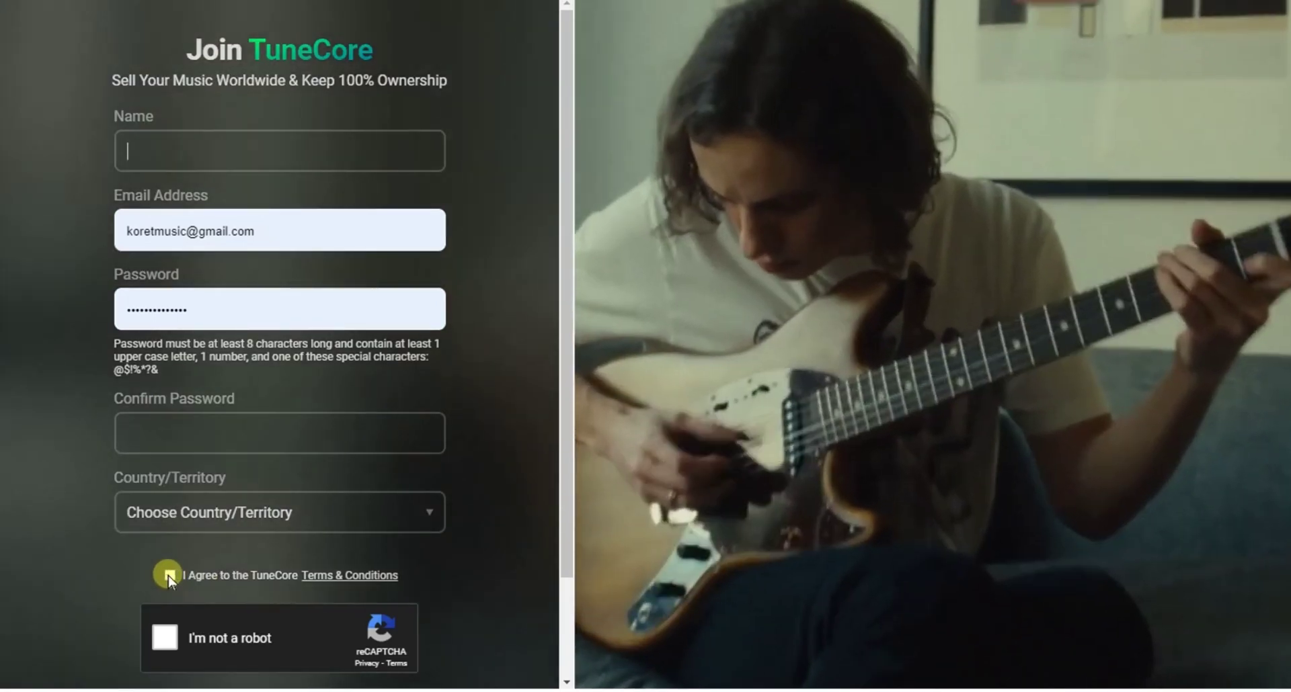
click(170, 577)
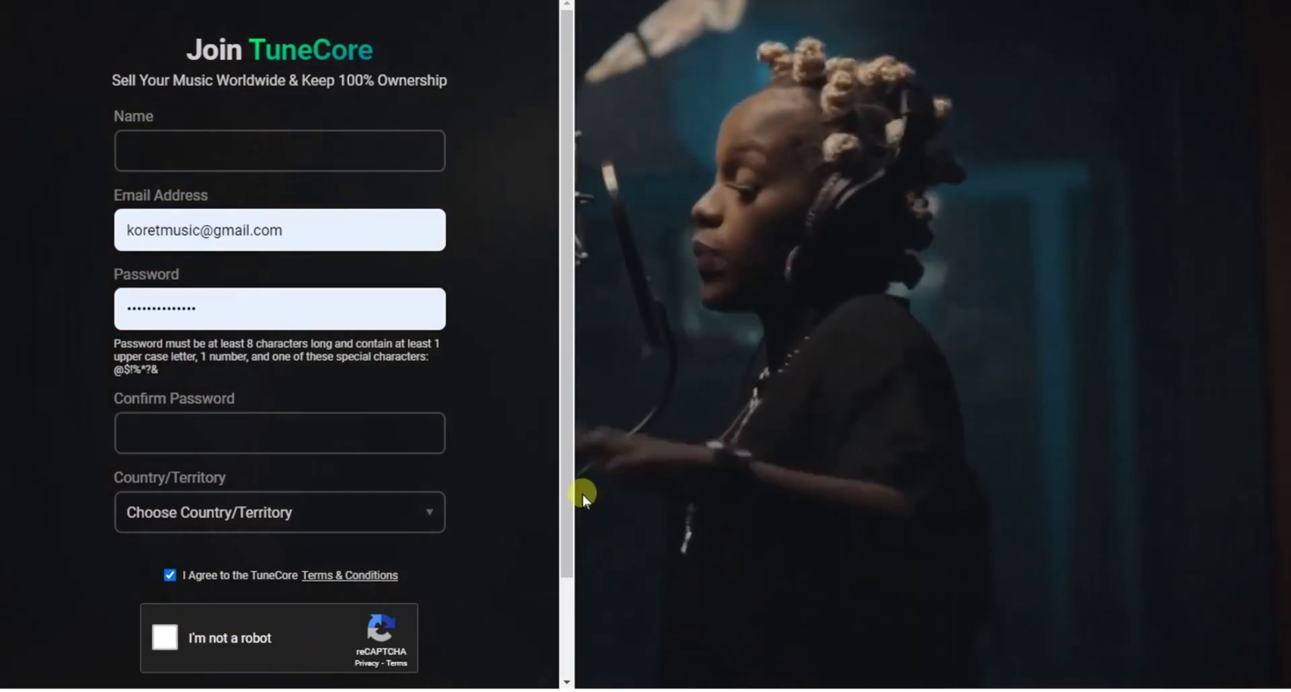
scroll(572, 558, down, 2)
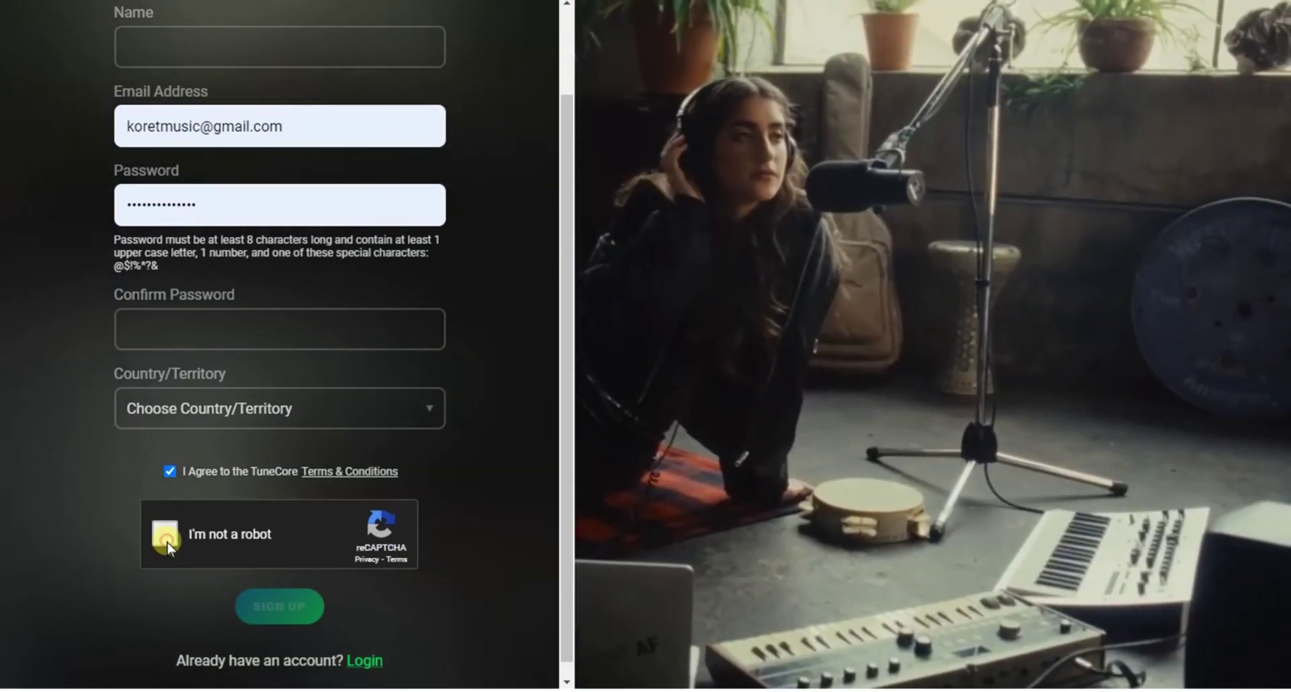
click(165, 536)
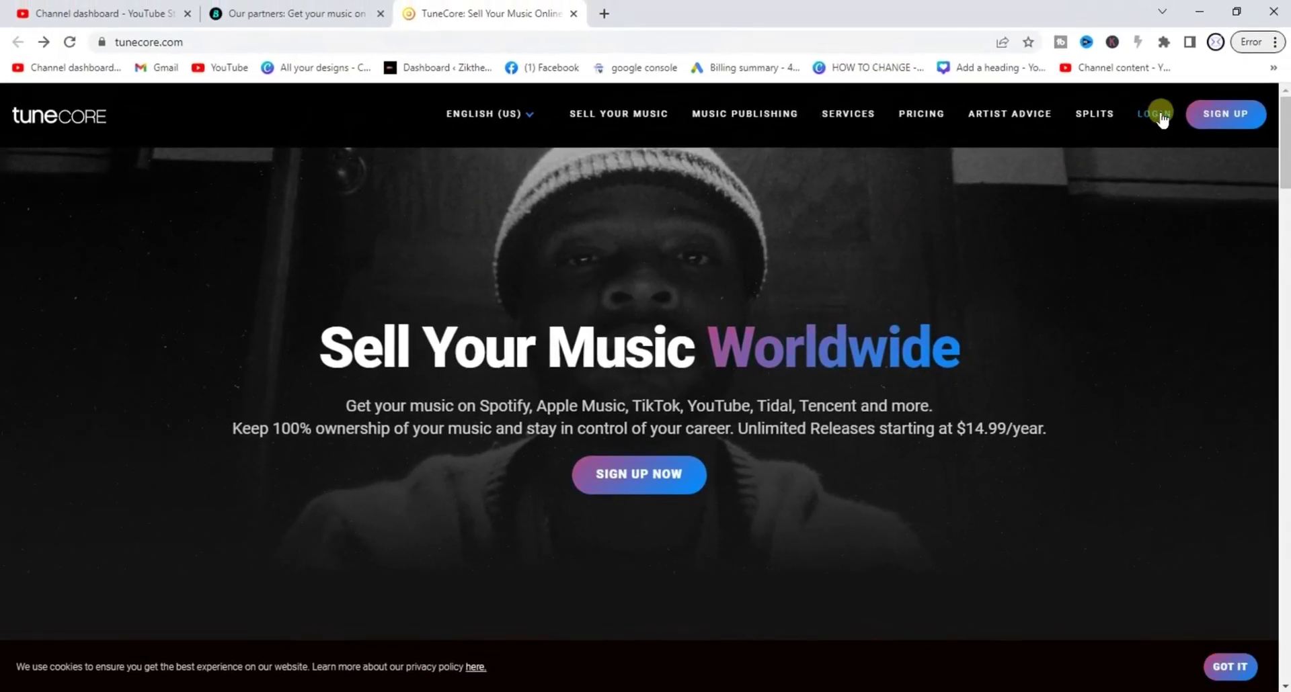
Log in to TuneCore using the browser's saved email and password.
click(1162, 116)
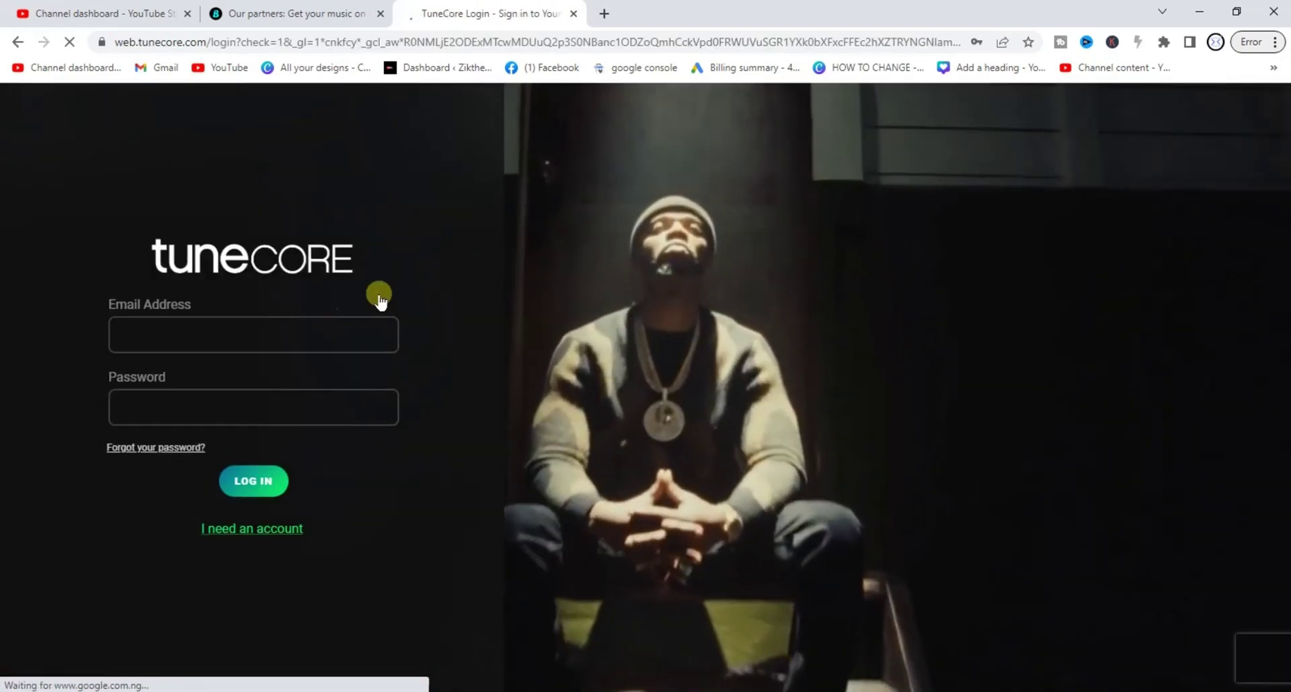
click(262, 492)
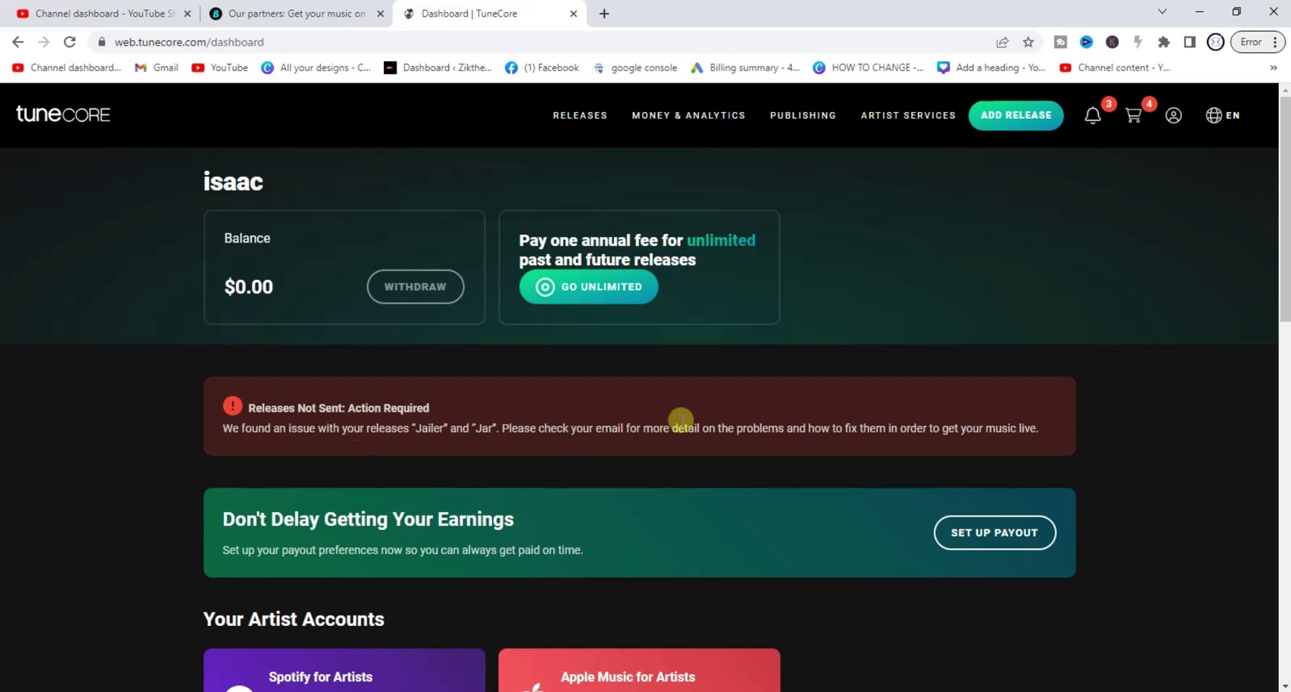
Start a new album release and enter 'love story' as the album title.
click(1012, 126)
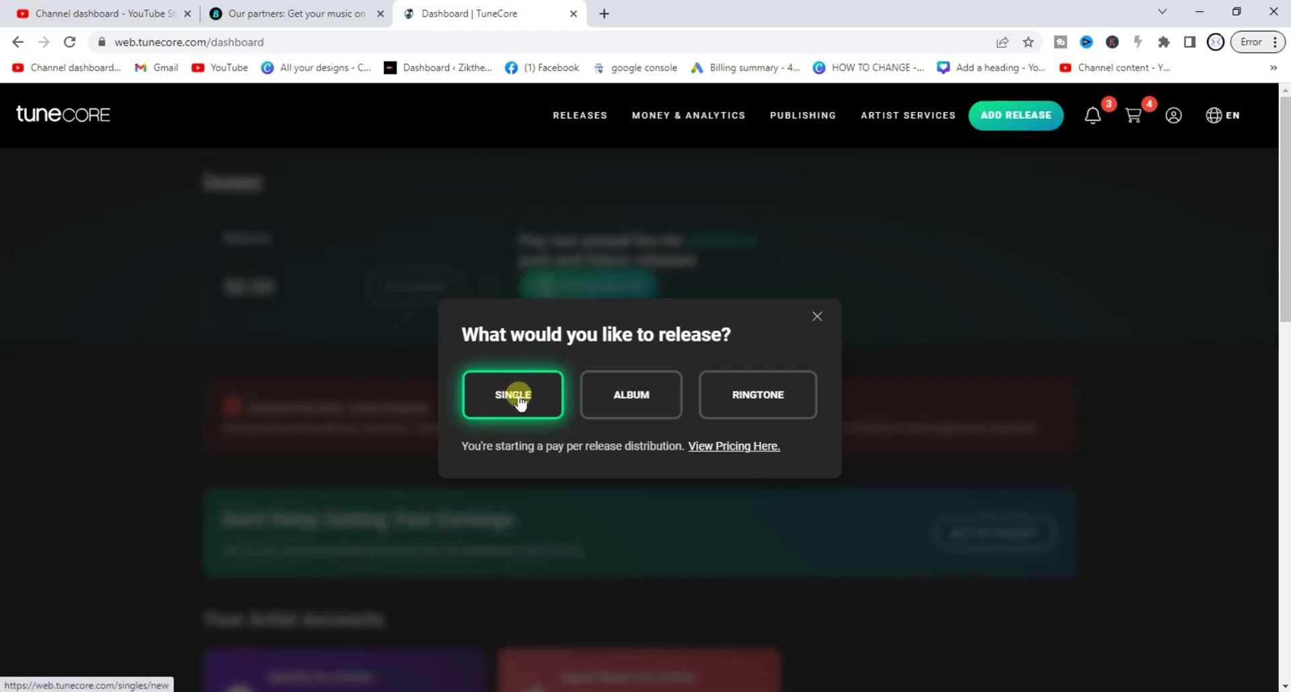
click(622, 392)
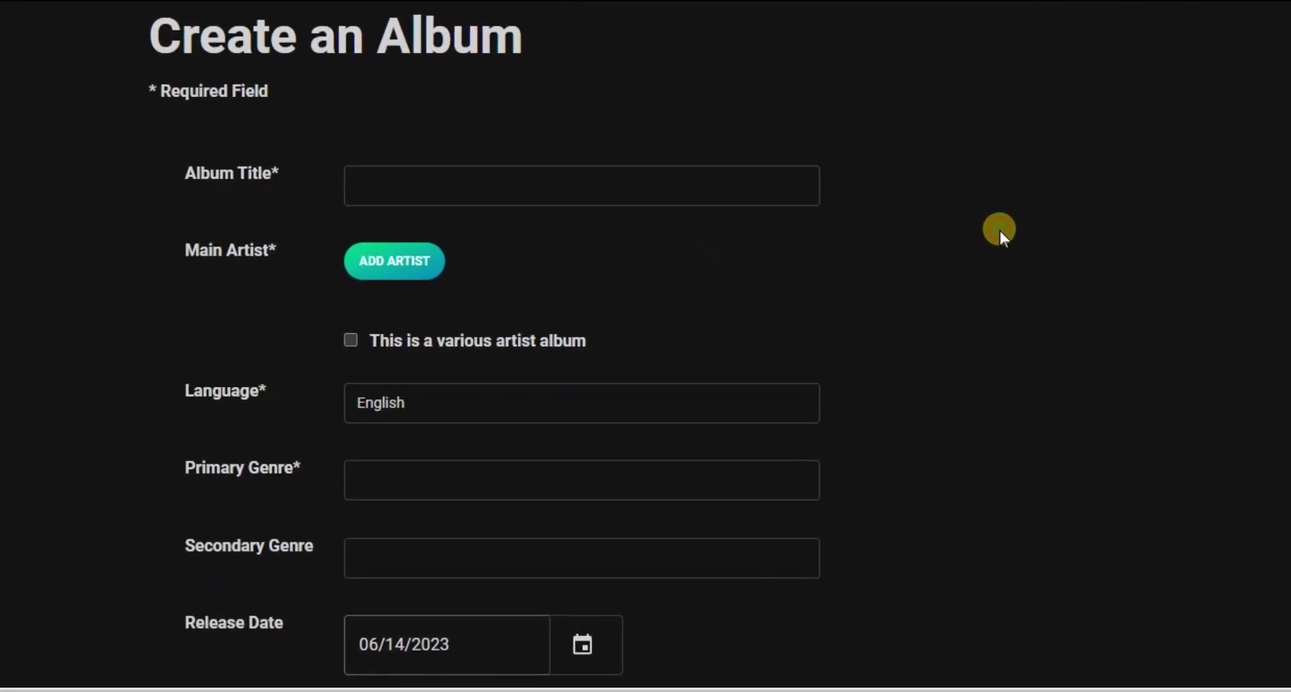
scroll(999, 231, down, 10)
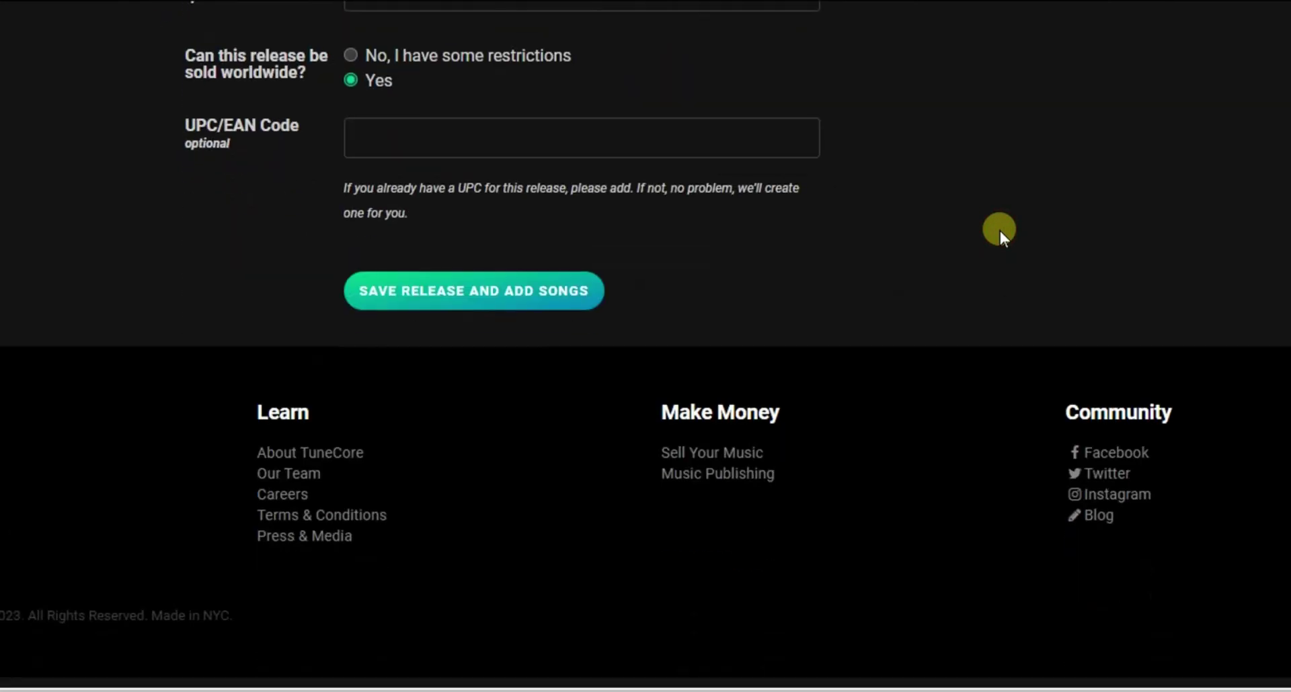
scroll(999, 231, up, 10)
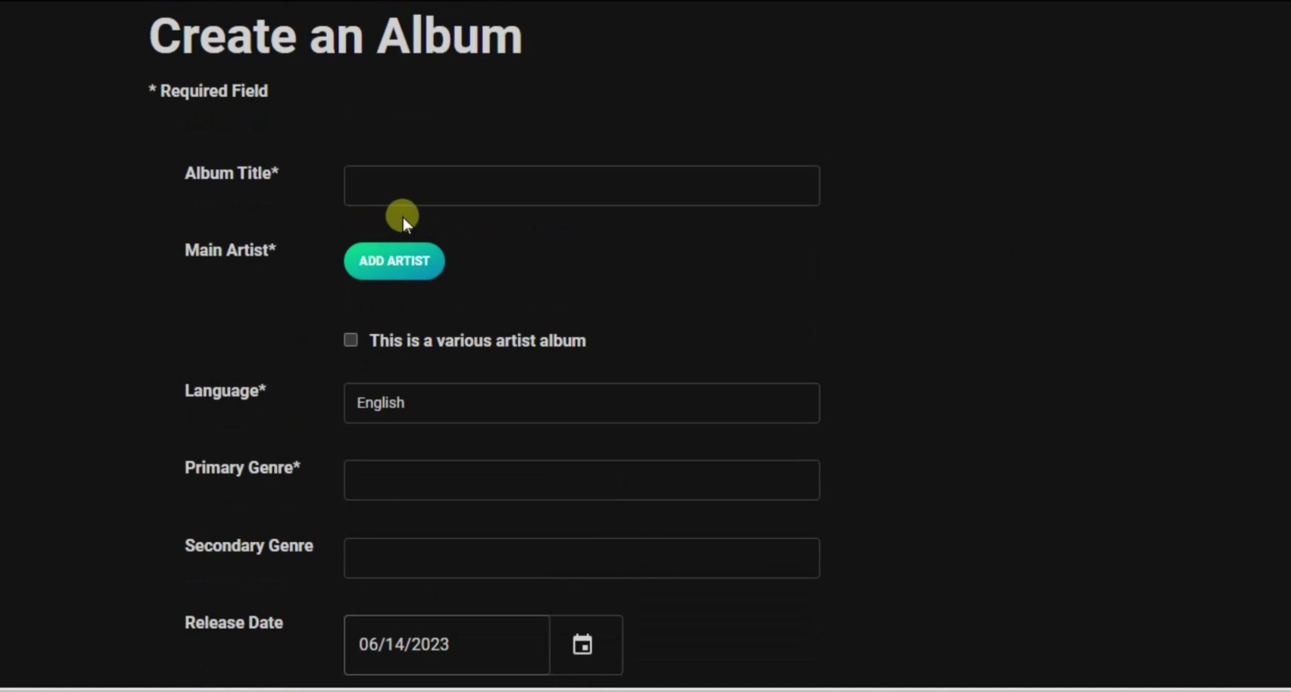
click(461, 185)
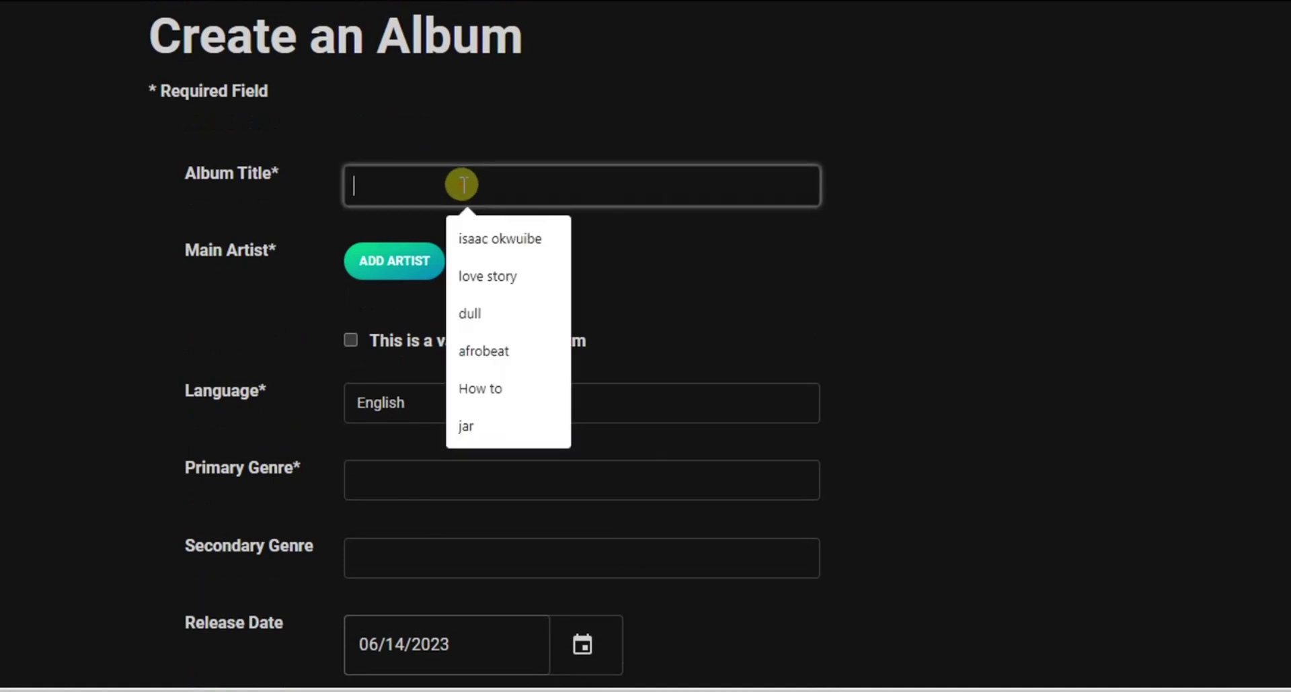
click(504, 278)
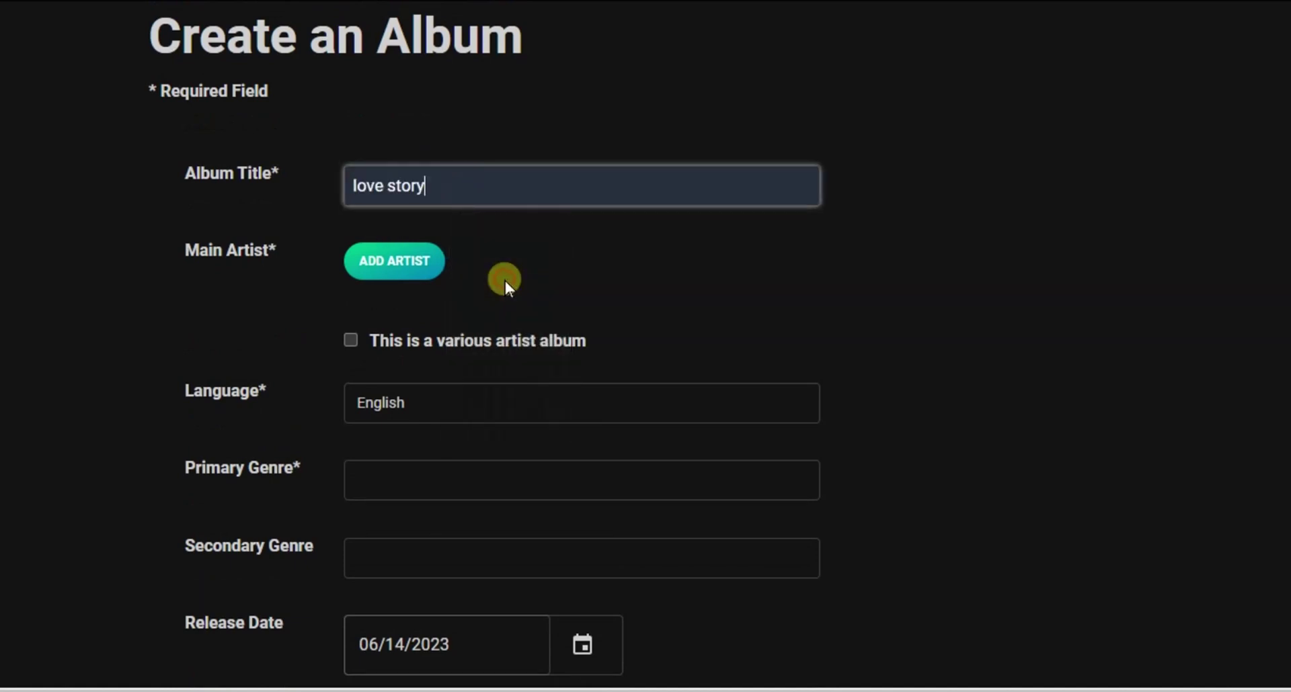
Add isaaco as the album's main artist and continue to store page matching.
click(380, 261)
click(404, 263)
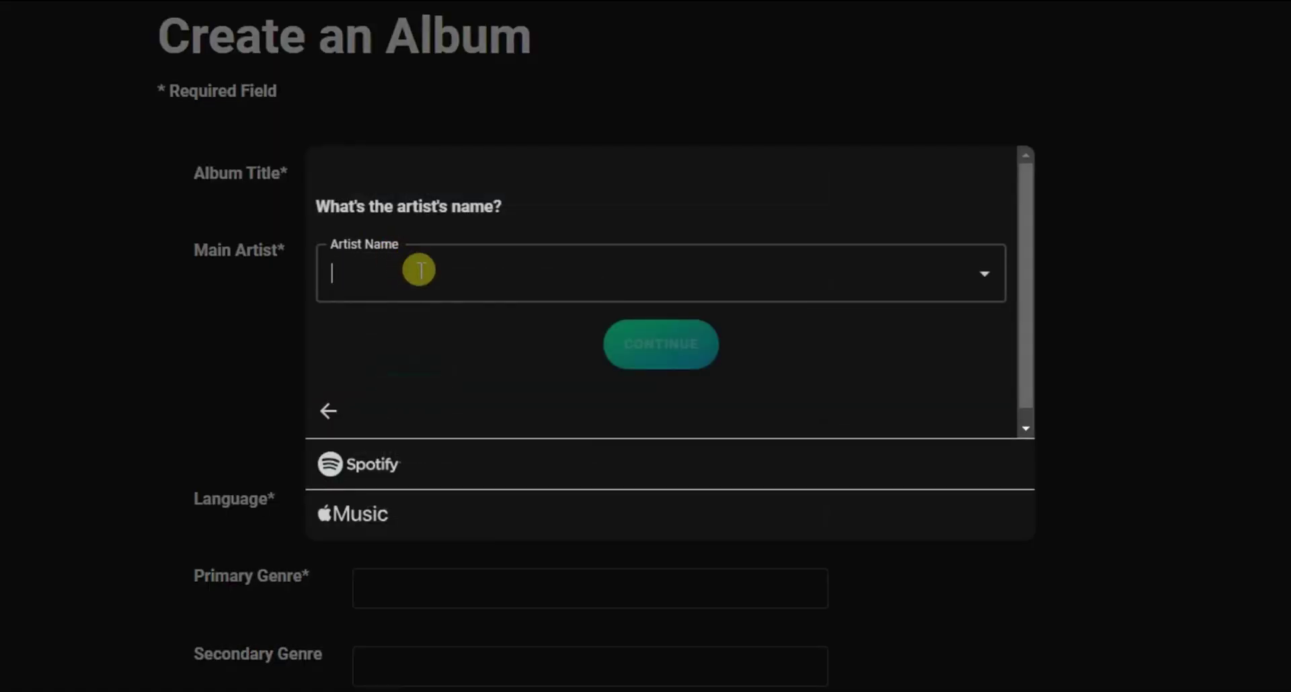
click(392, 373)
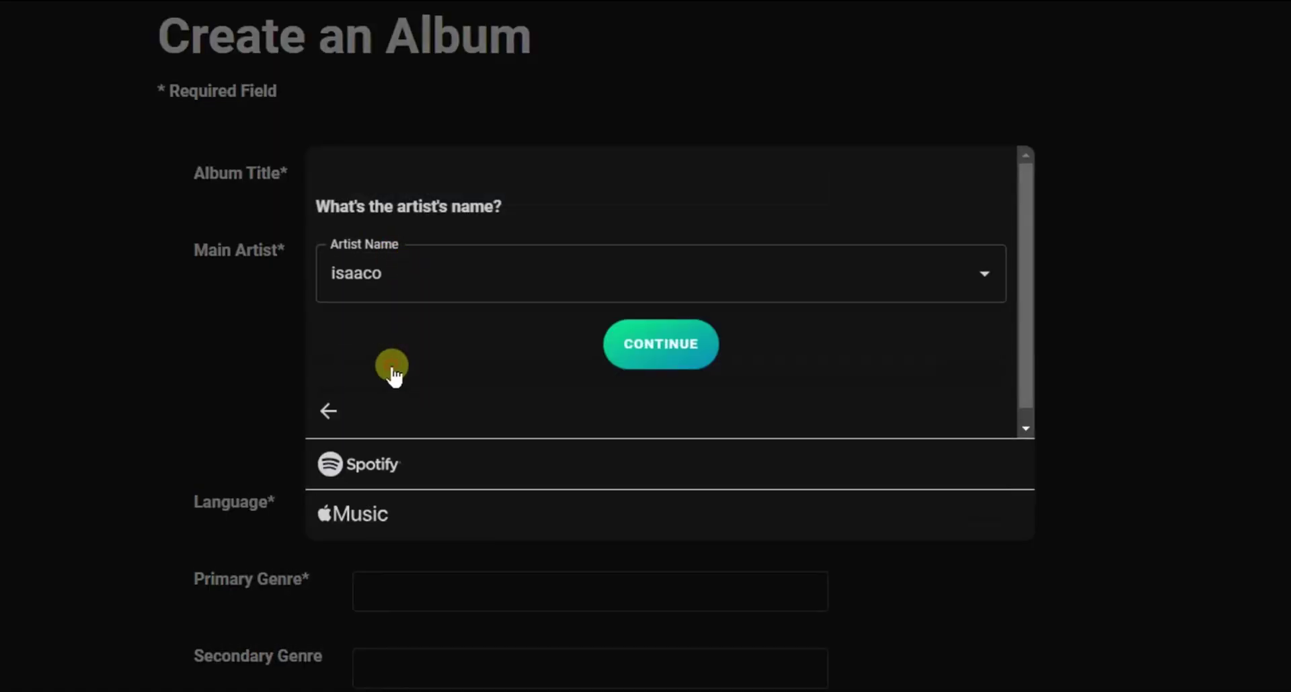
click(657, 344)
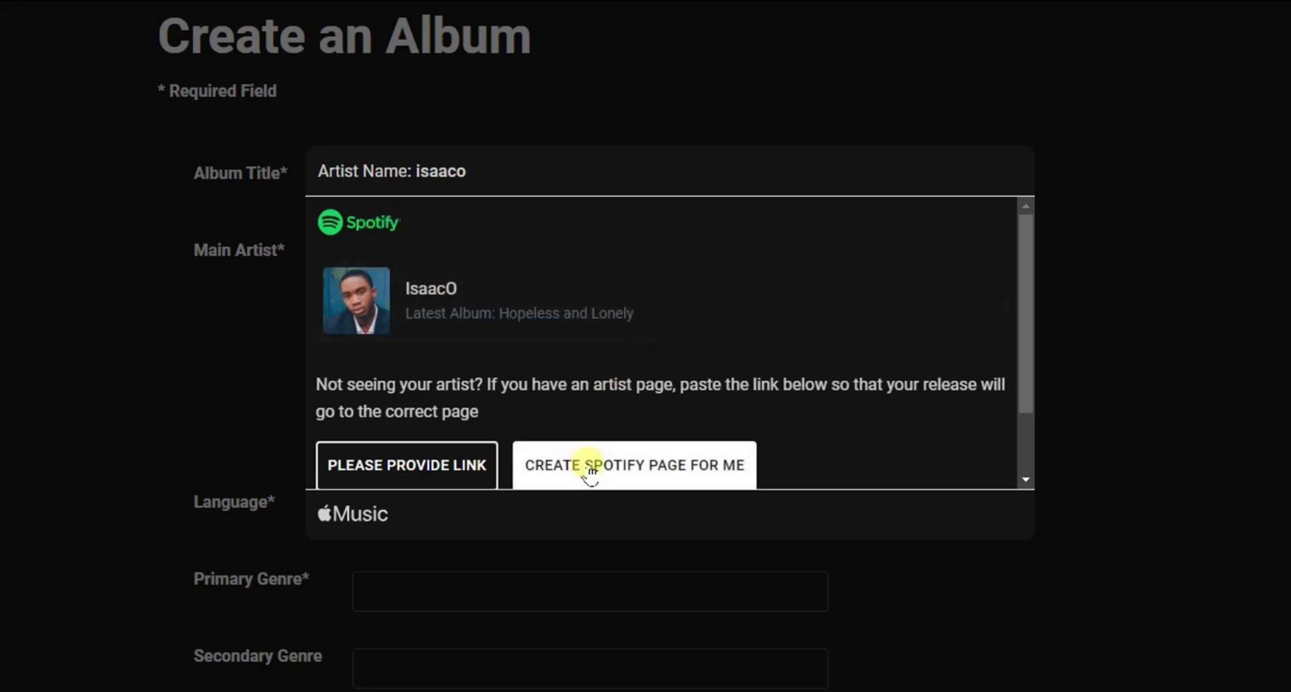
Request new Spotify and Apple artist pages for isaaco and save the selections.
click(708, 464)
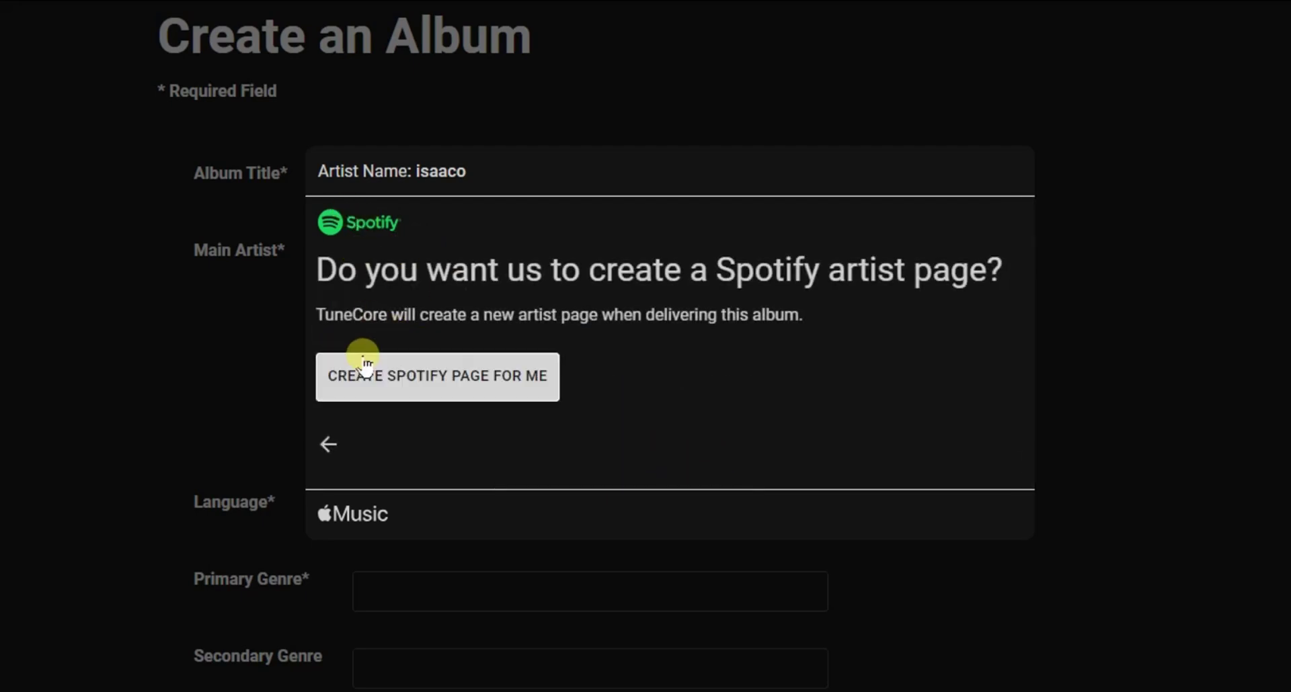
click(436, 377)
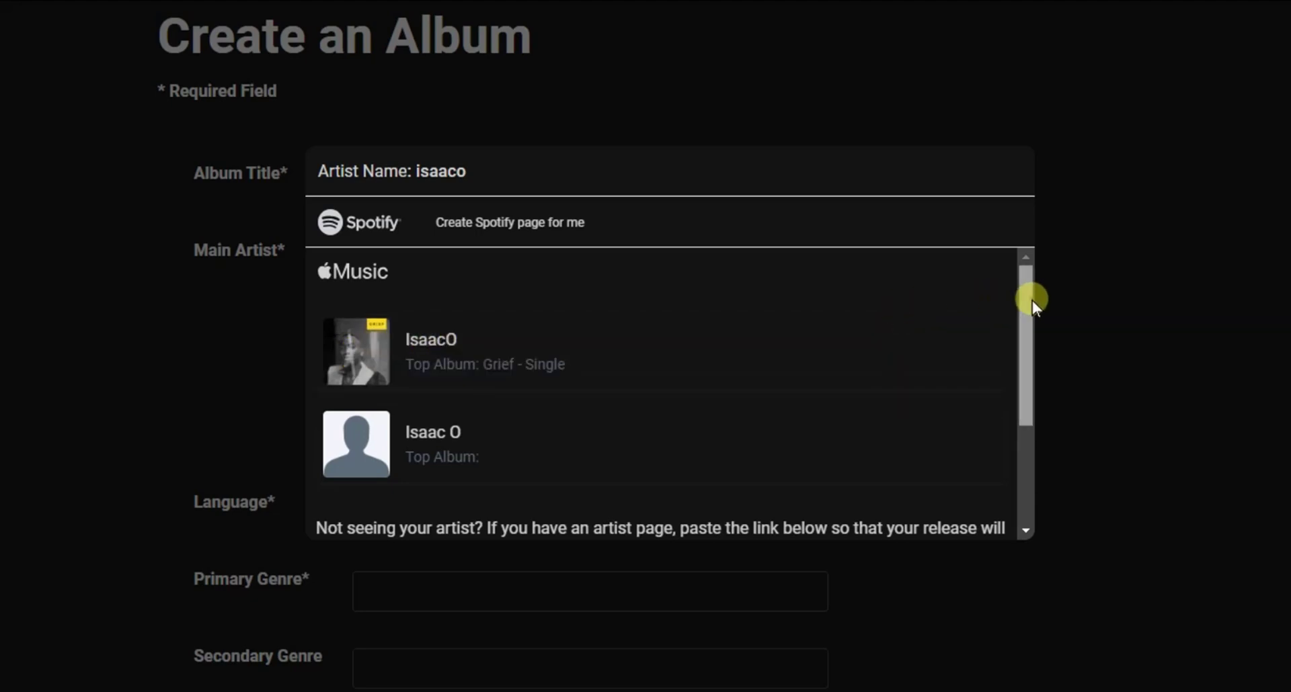
drag(1031, 301, 1044, 412)
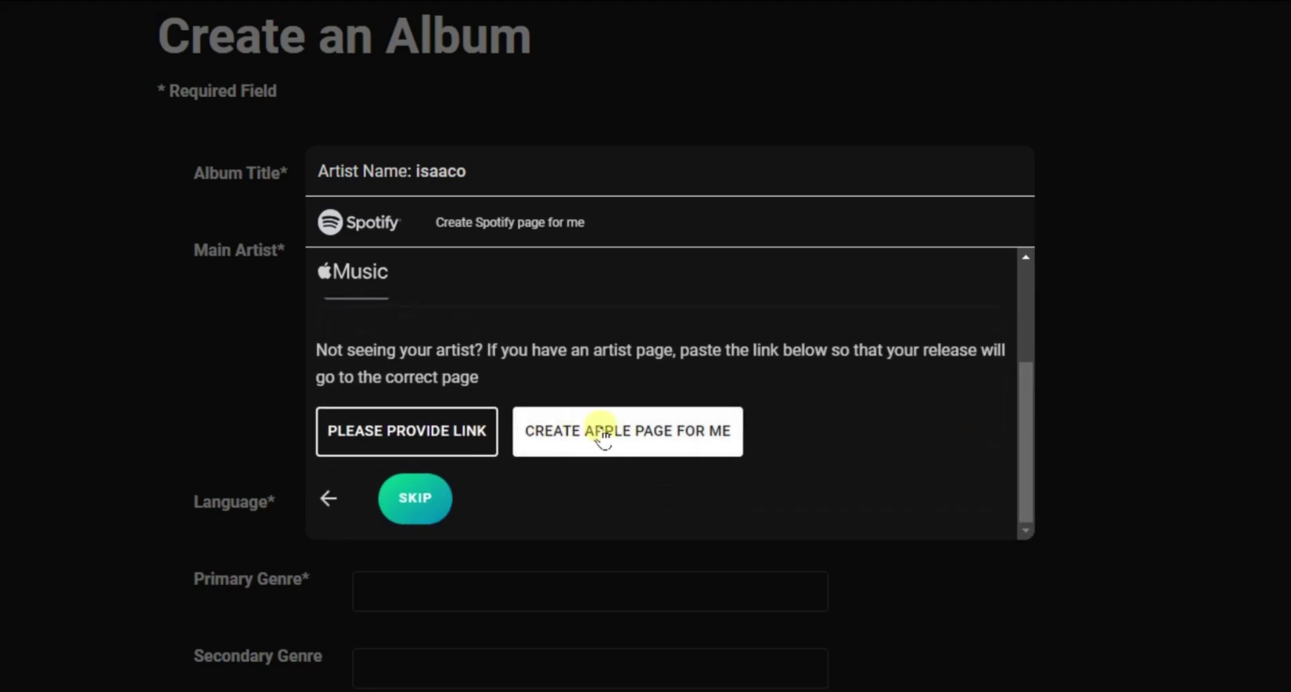
click(651, 434)
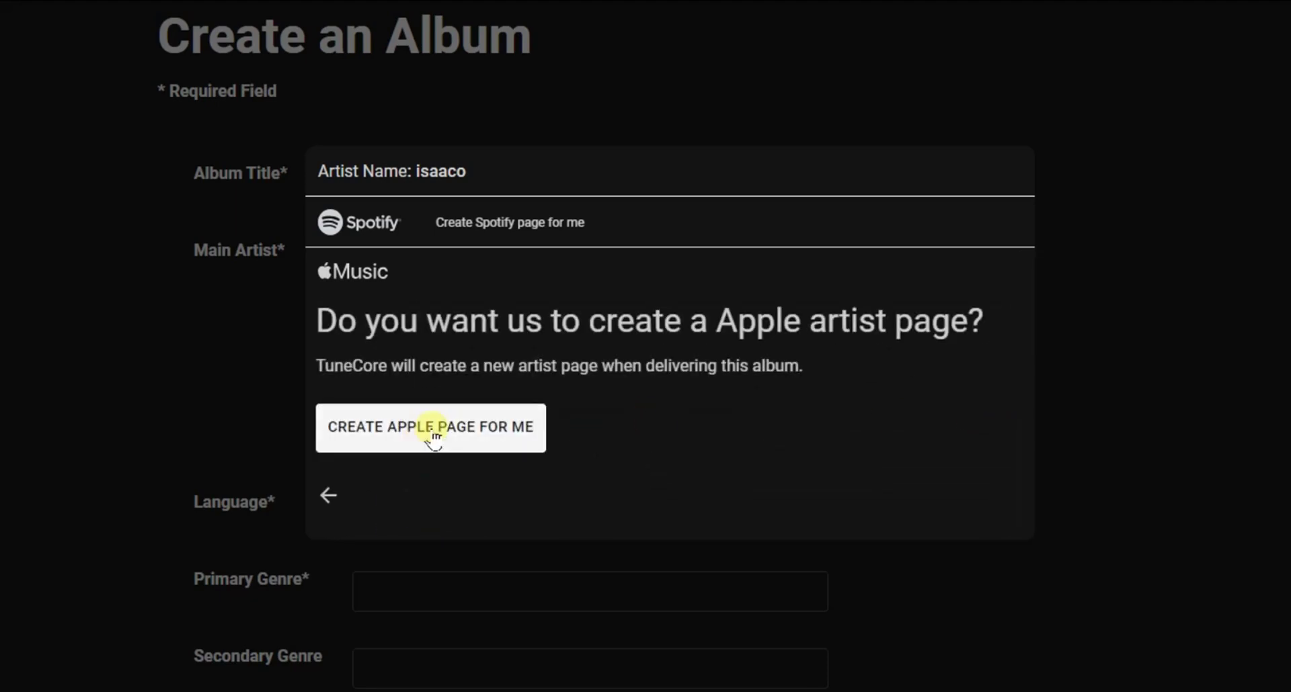
click(405, 432)
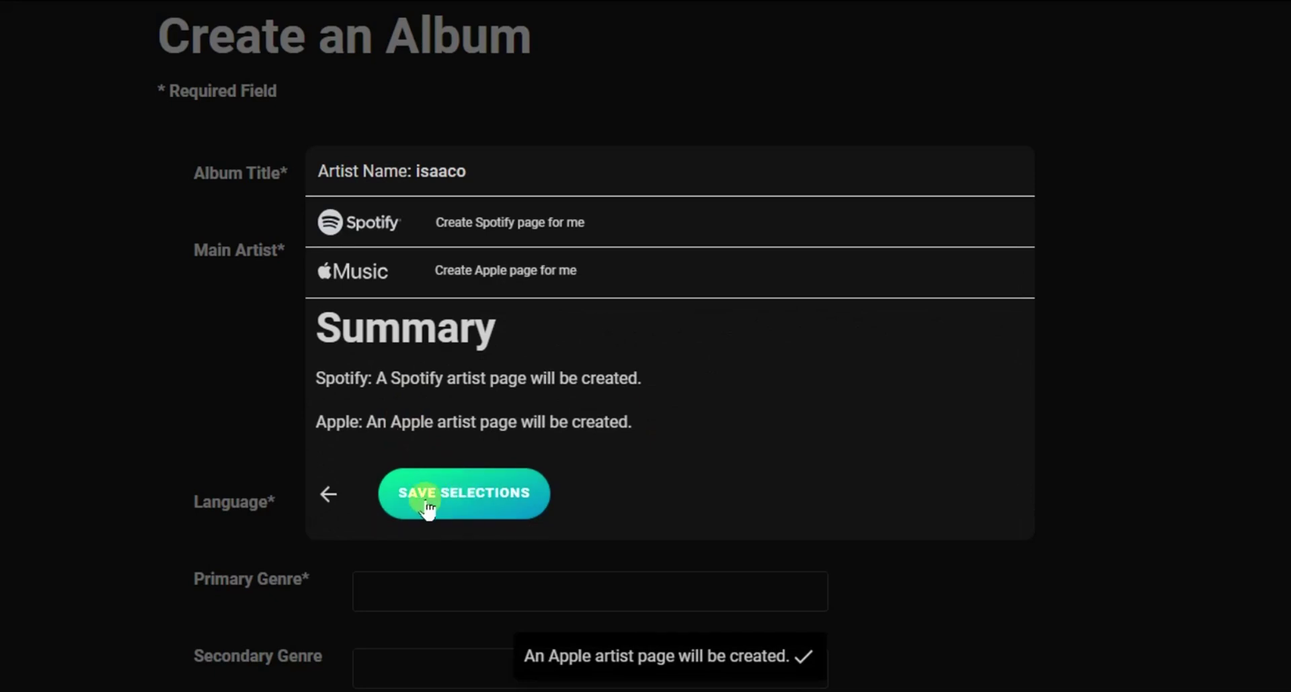
click(451, 494)
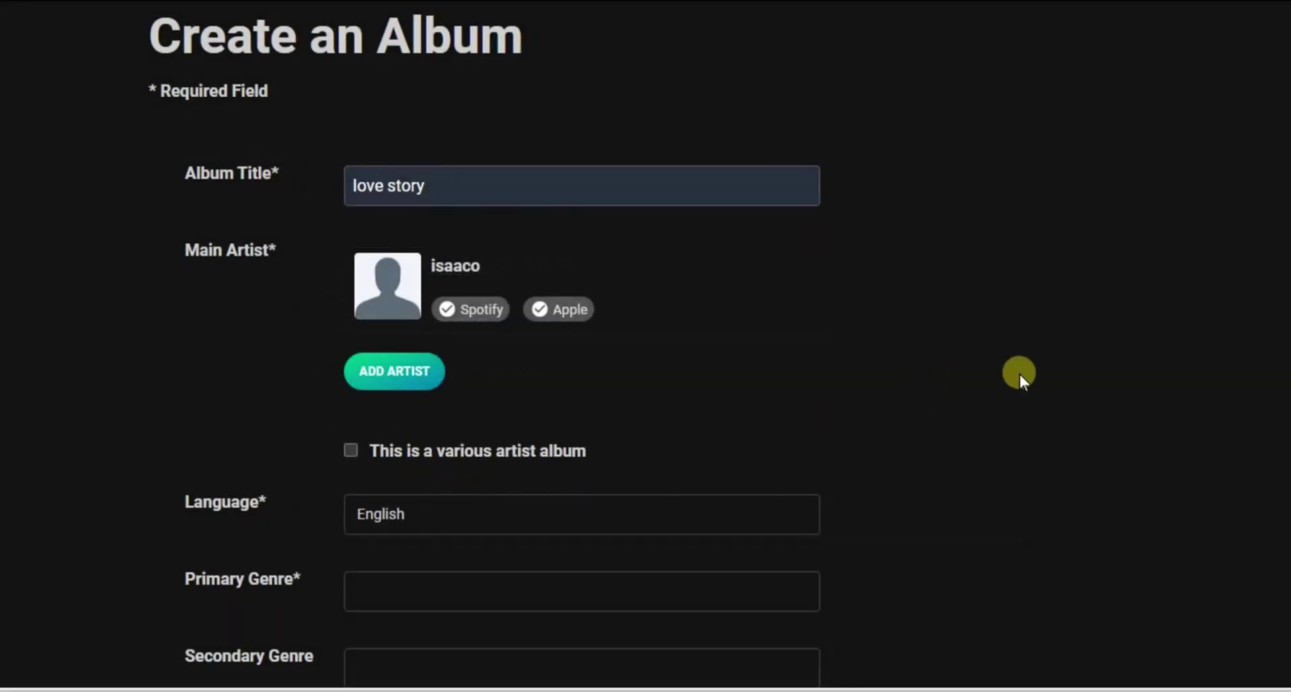
scroll(1019, 374, down, 5)
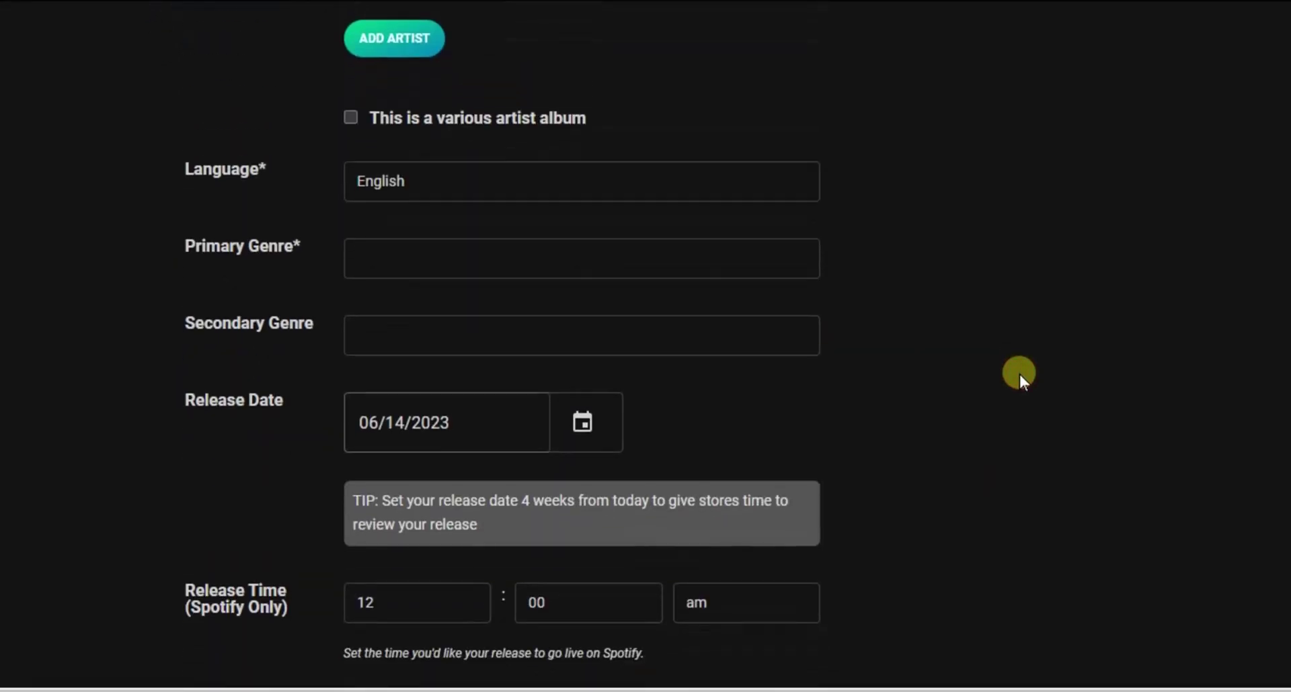
Set primary and secondary genre to Blues and the release date to June 30, 2023.
click(502, 256)
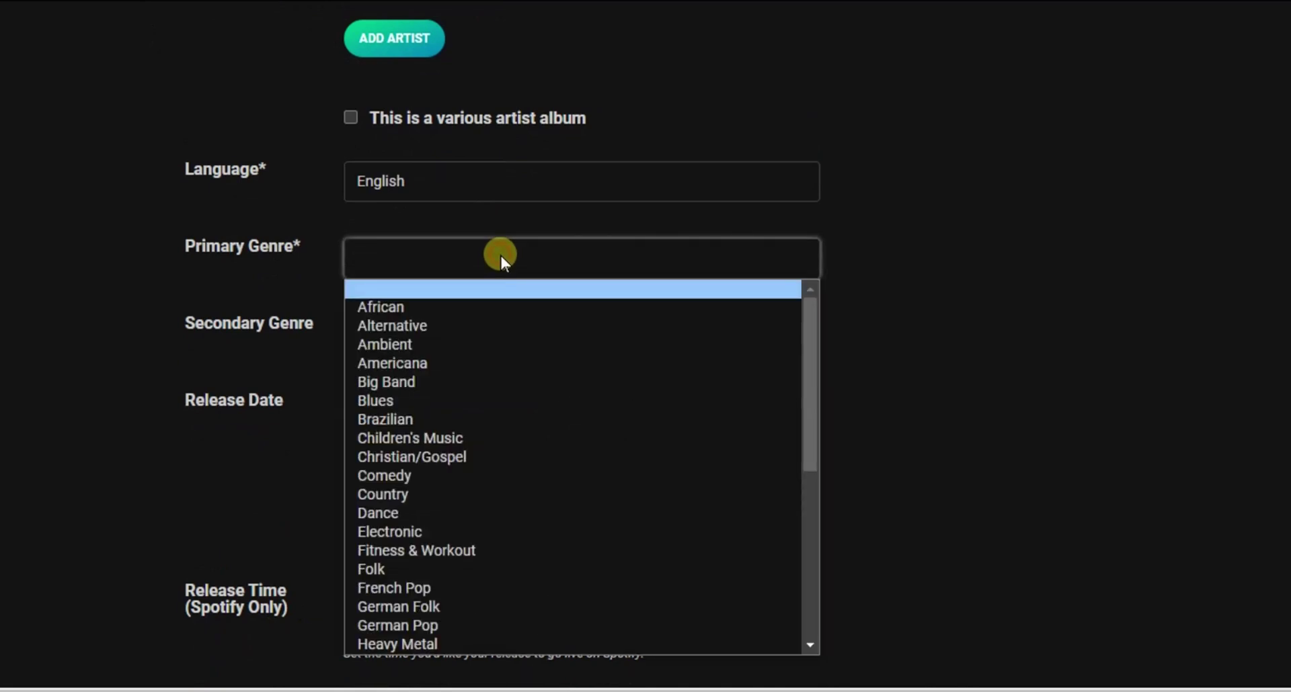
click(430, 406)
click(507, 330)
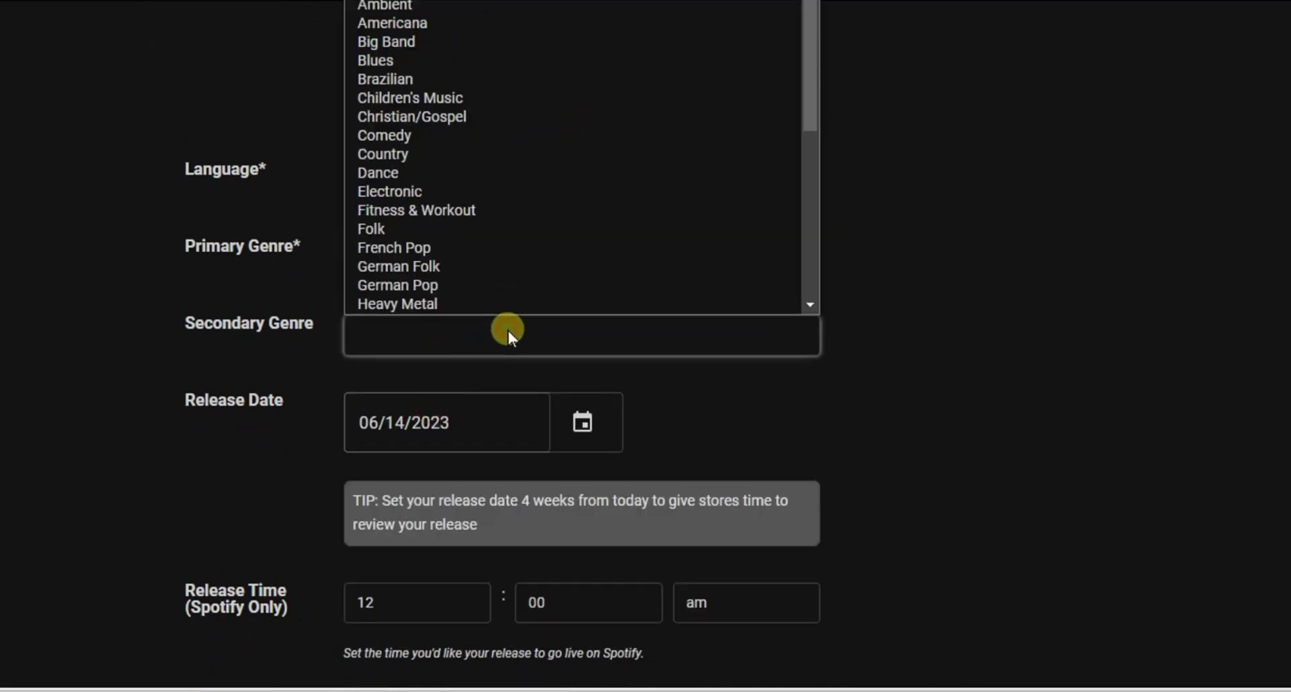
click(437, 59)
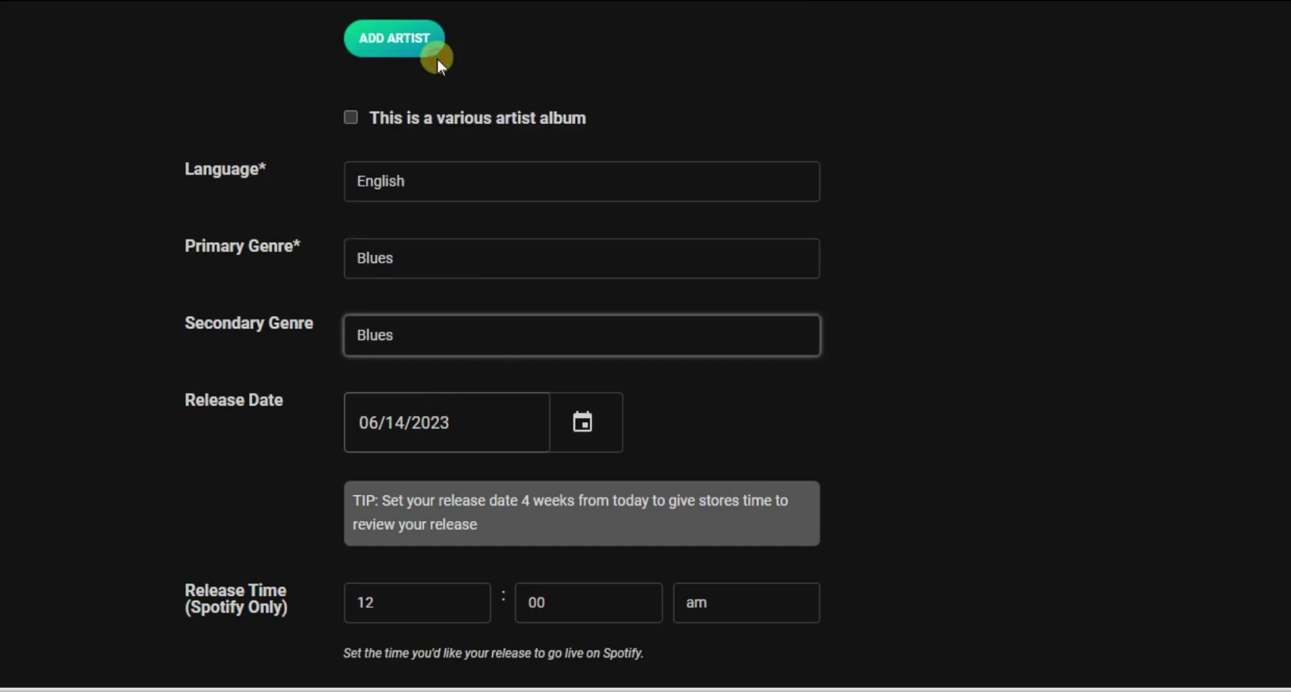
click(575, 427)
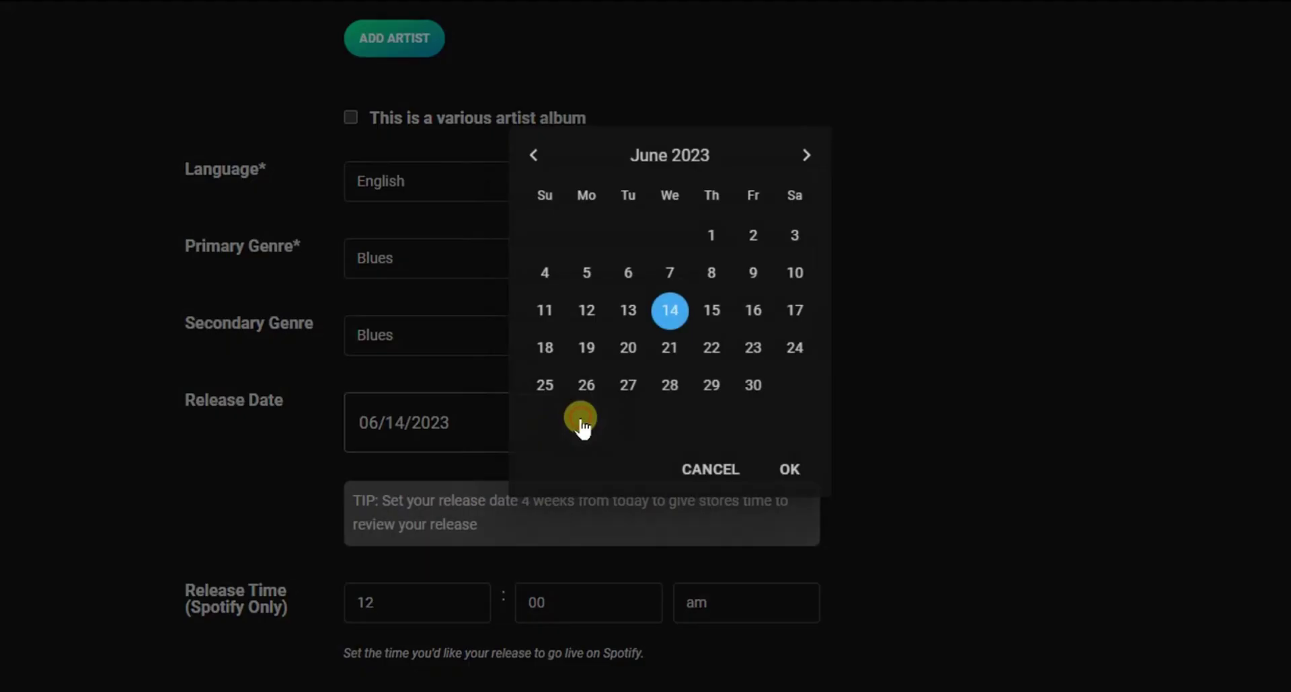
click(751, 393)
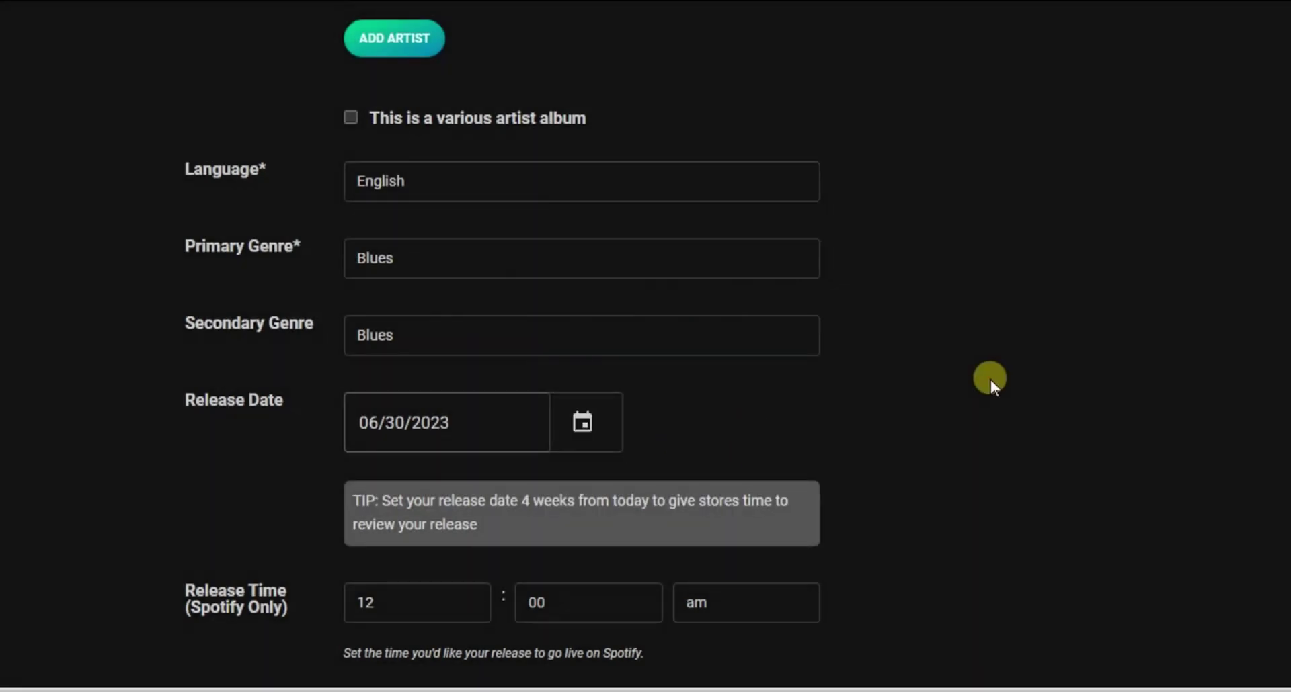
scroll(990, 380, down, 5)
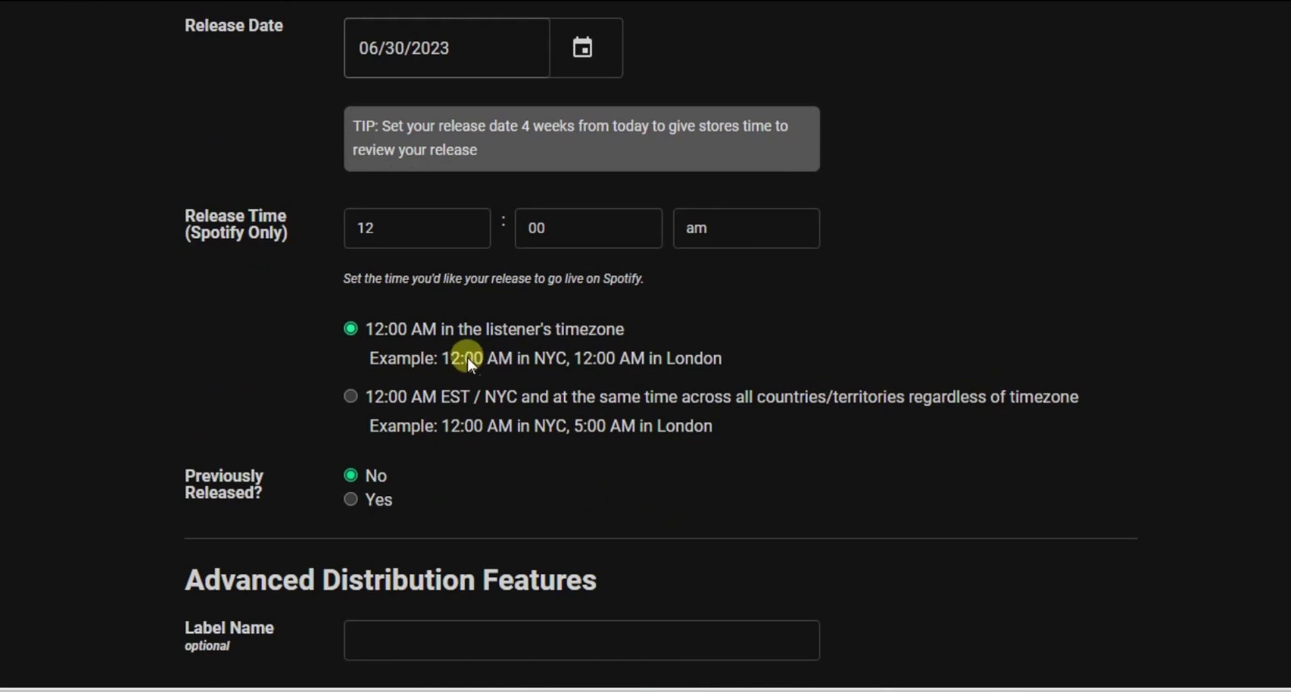
Save the Love Story album details and continue to adding songs.
scroll(1213, 324, down, 5)
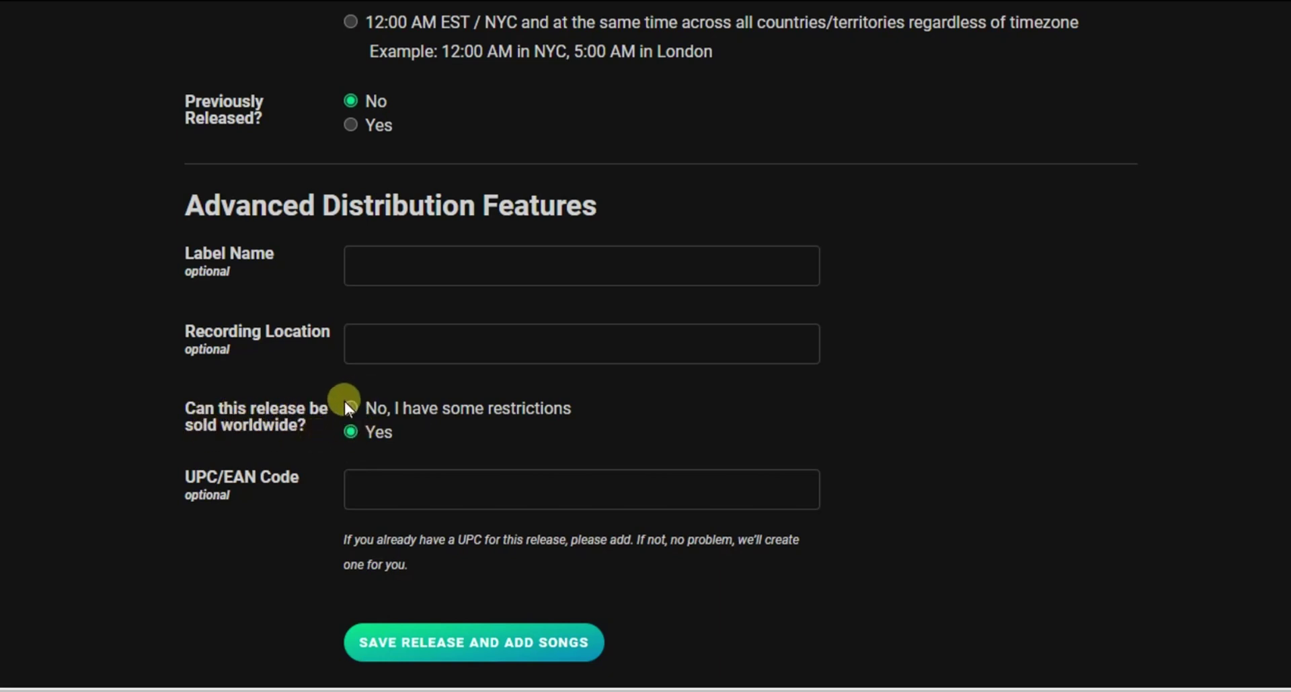
click(419, 654)
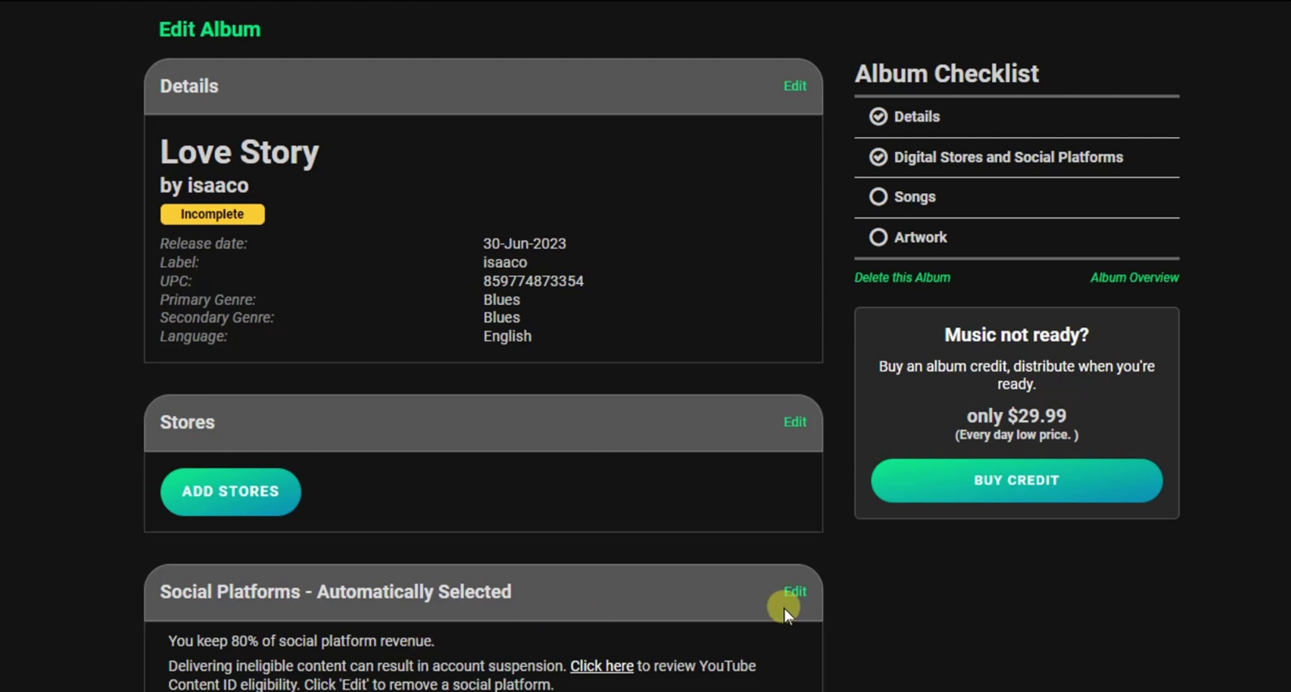
Open the store selection list from the Stores section of the Edit Album page.
scroll(901, 591, down, 2)
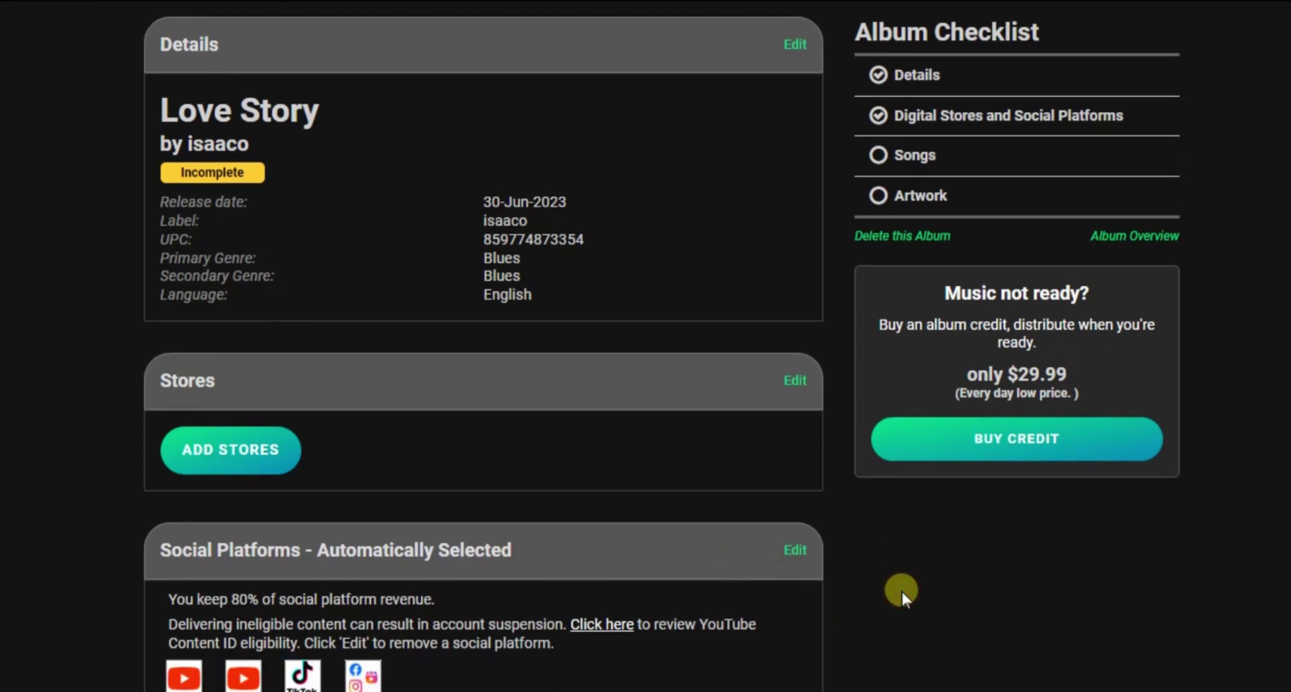
scroll(901, 592, down, 2)
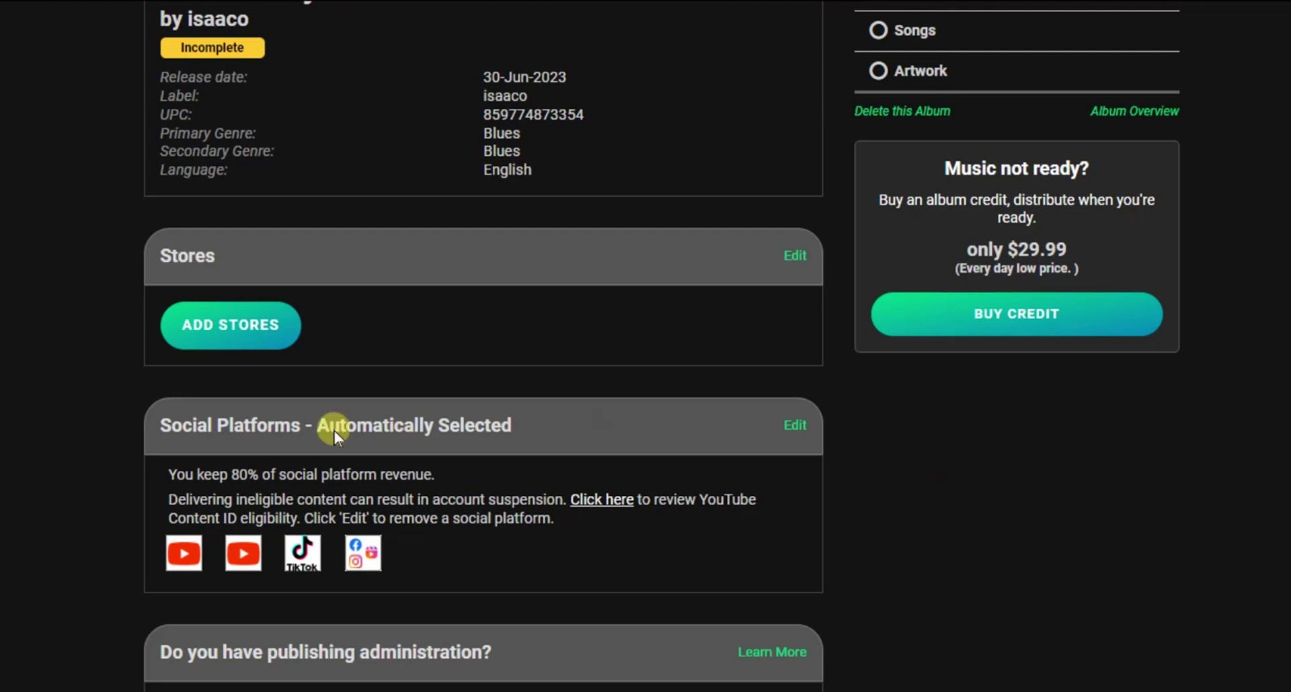
click(220, 329)
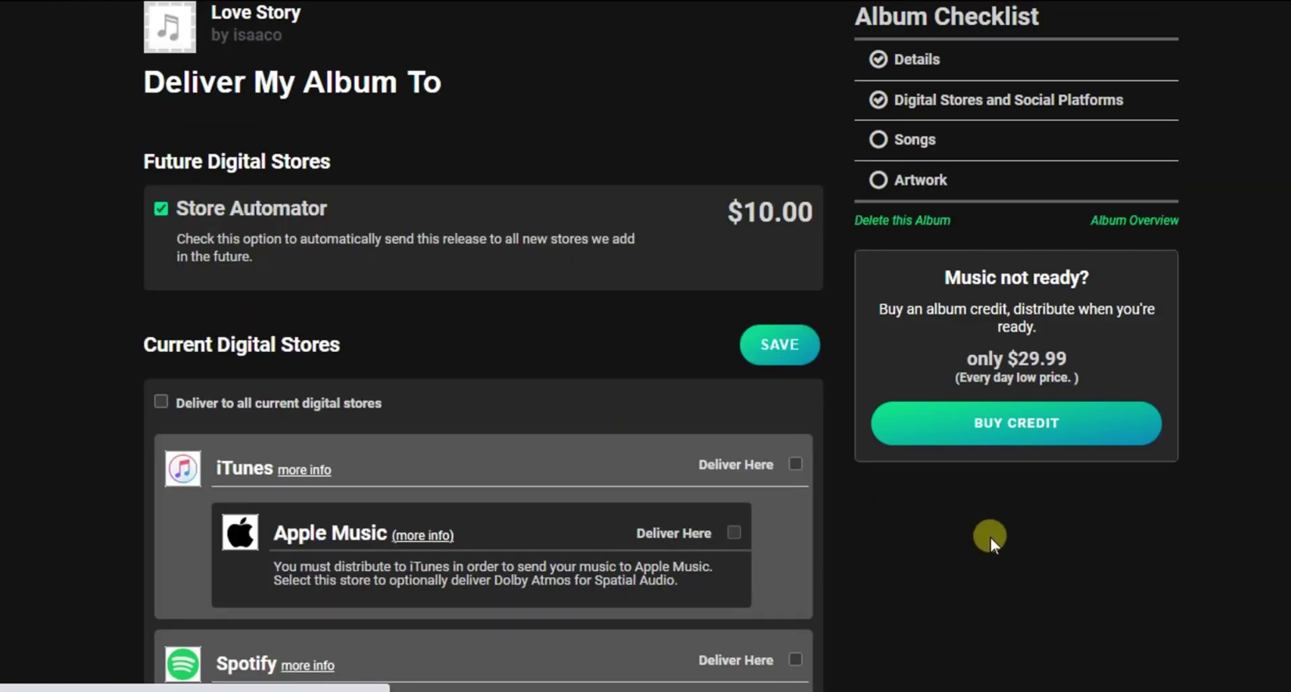
Scroll down the store list and tick Deliver Here for Boomplay Music.
scroll(973, 555, down, 4)
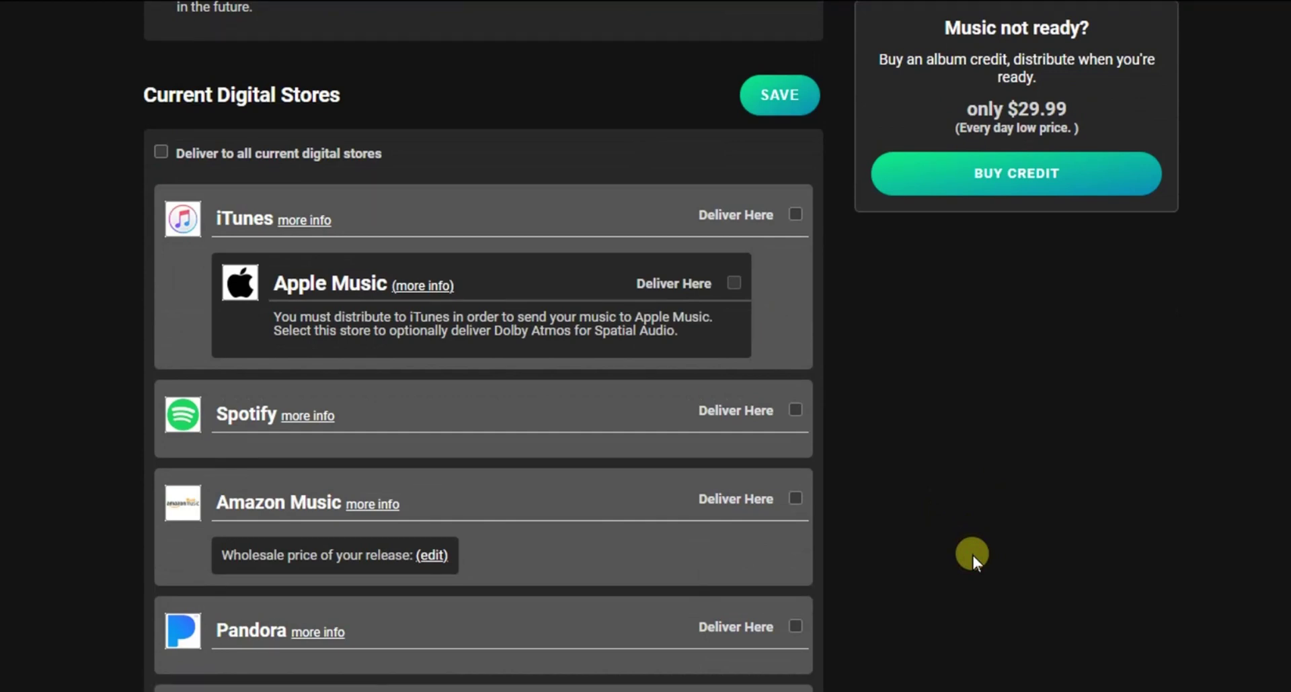
scroll(973, 556, down, 5)
scroll(974, 555, down, 9)
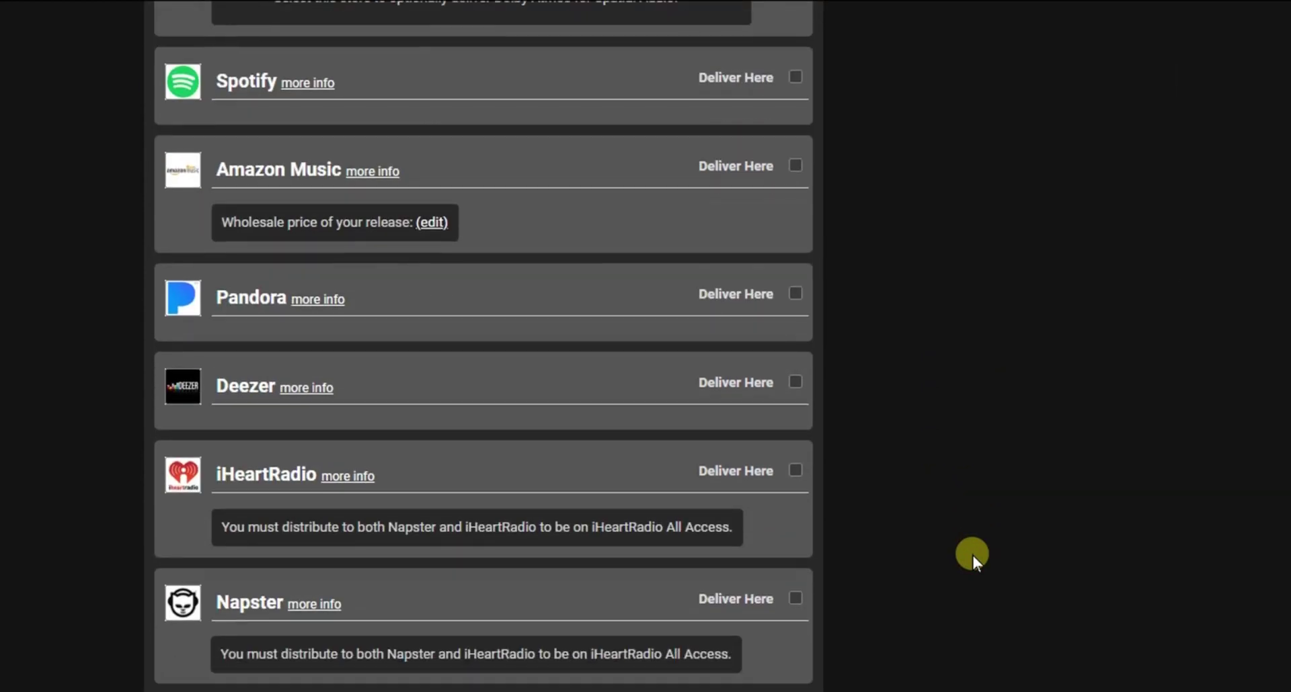
scroll(974, 555, down, 3)
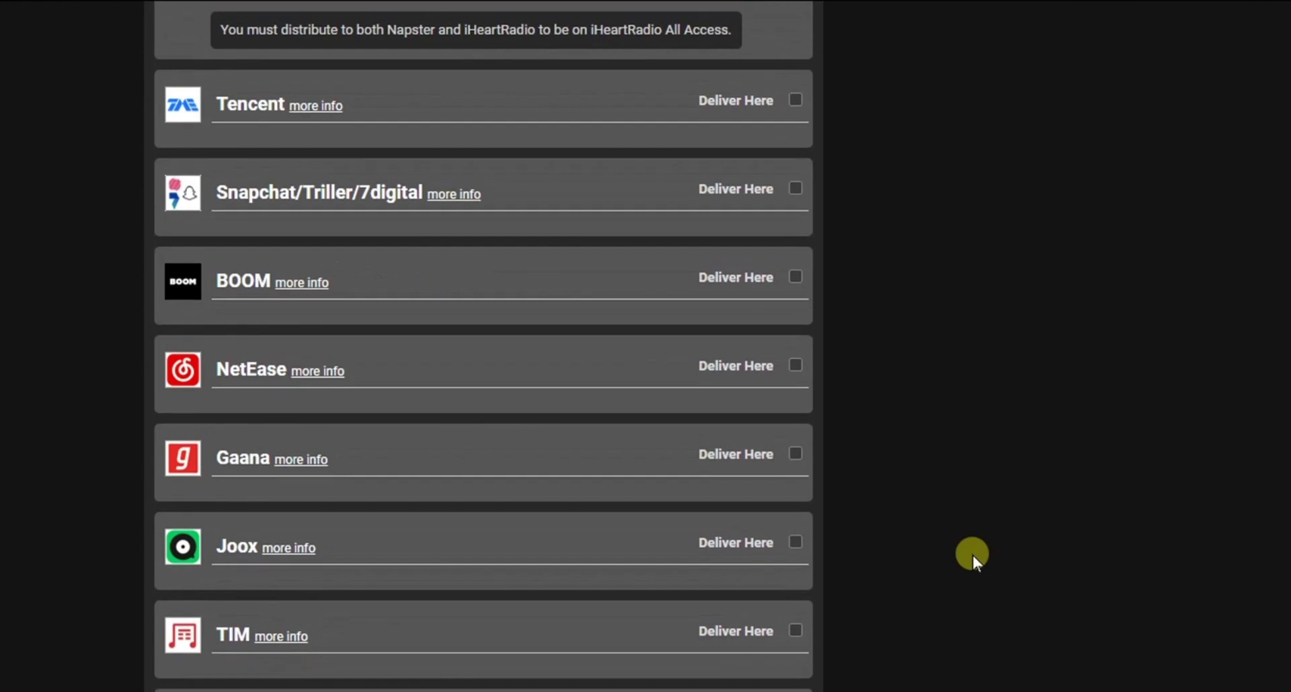
scroll(973, 555, down, 12)
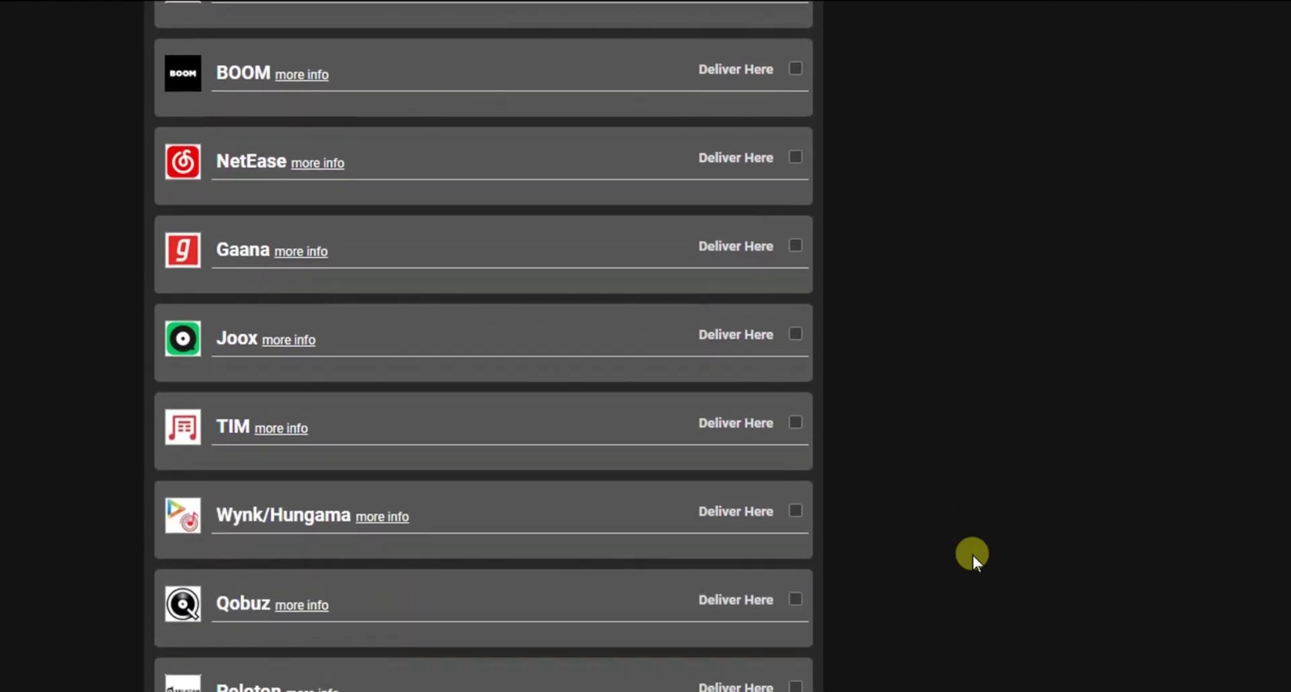
scroll(973, 555, down, 10)
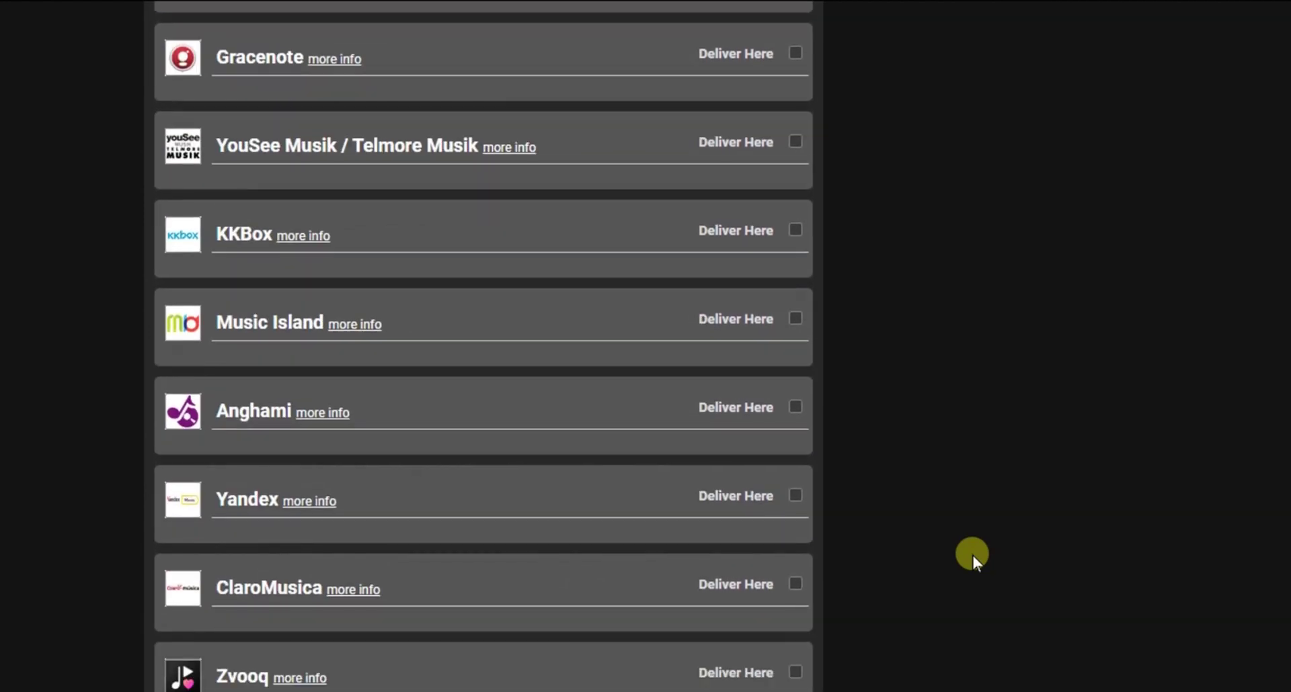
scroll(973, 555, down, 5)
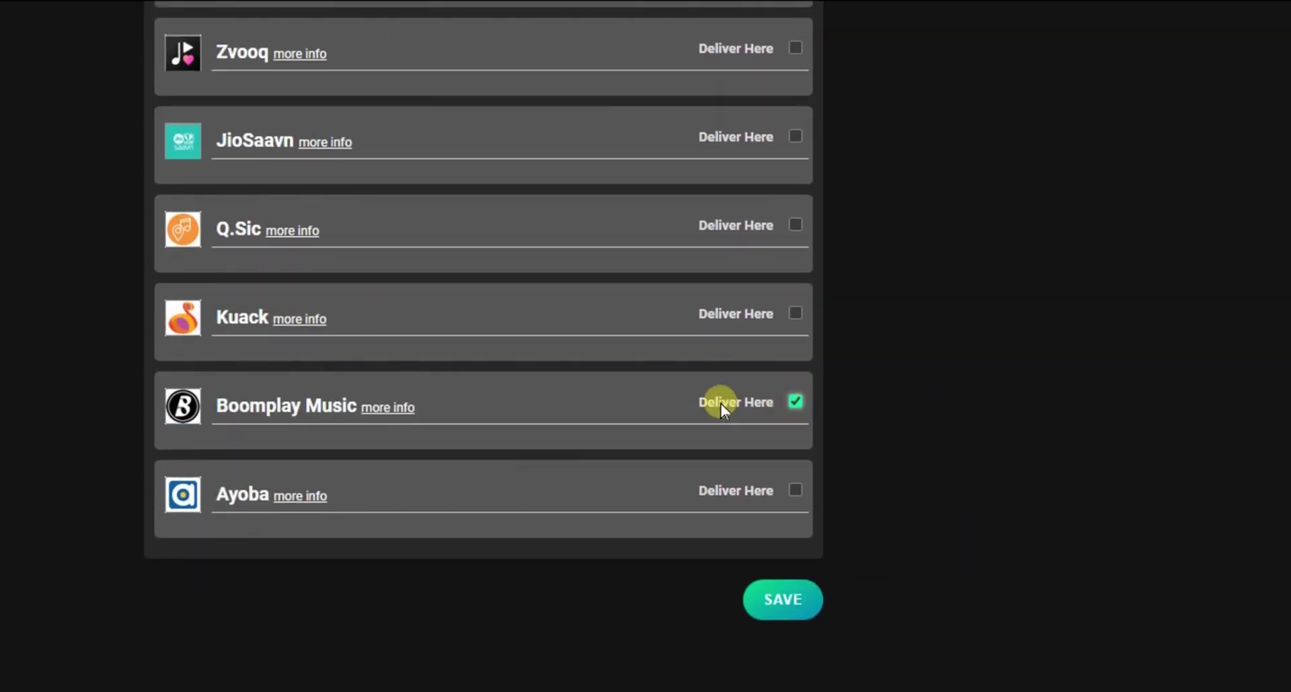
click(791, 603)
Toggle Ayoba, Kuack and Q.Sic, then save the store selection and dismiss the notice.
click(798, 489)
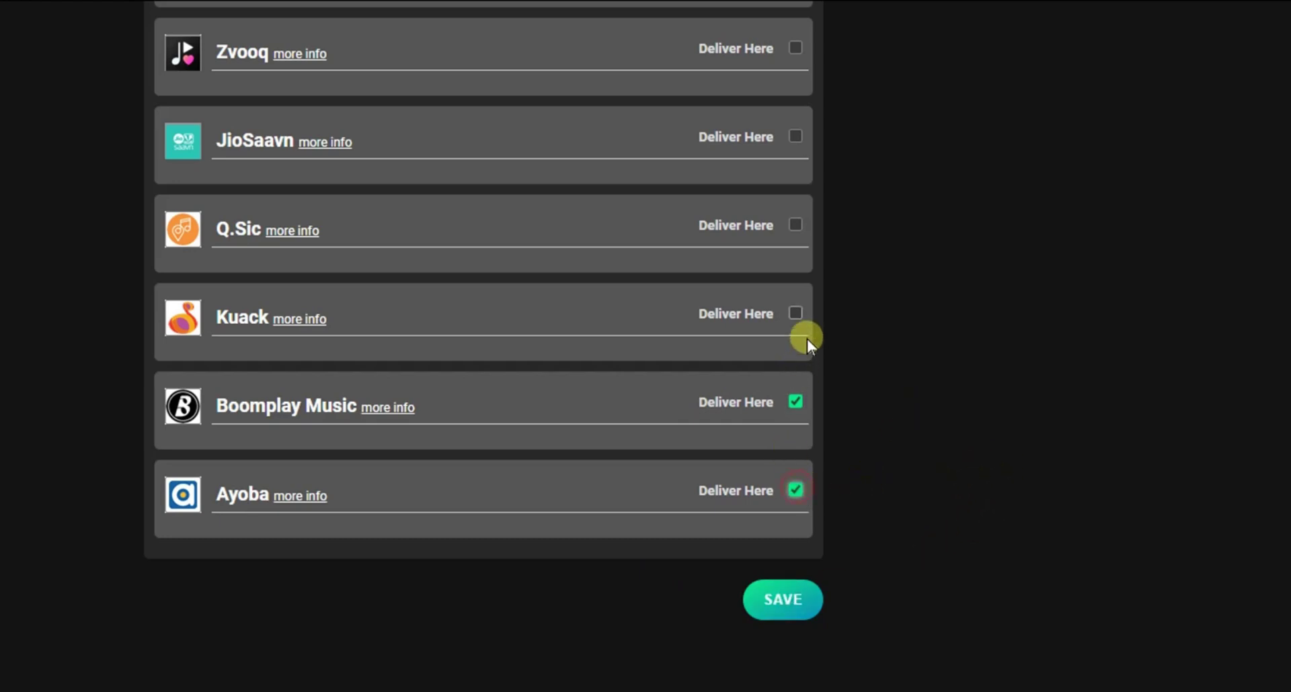
click(796, 310)
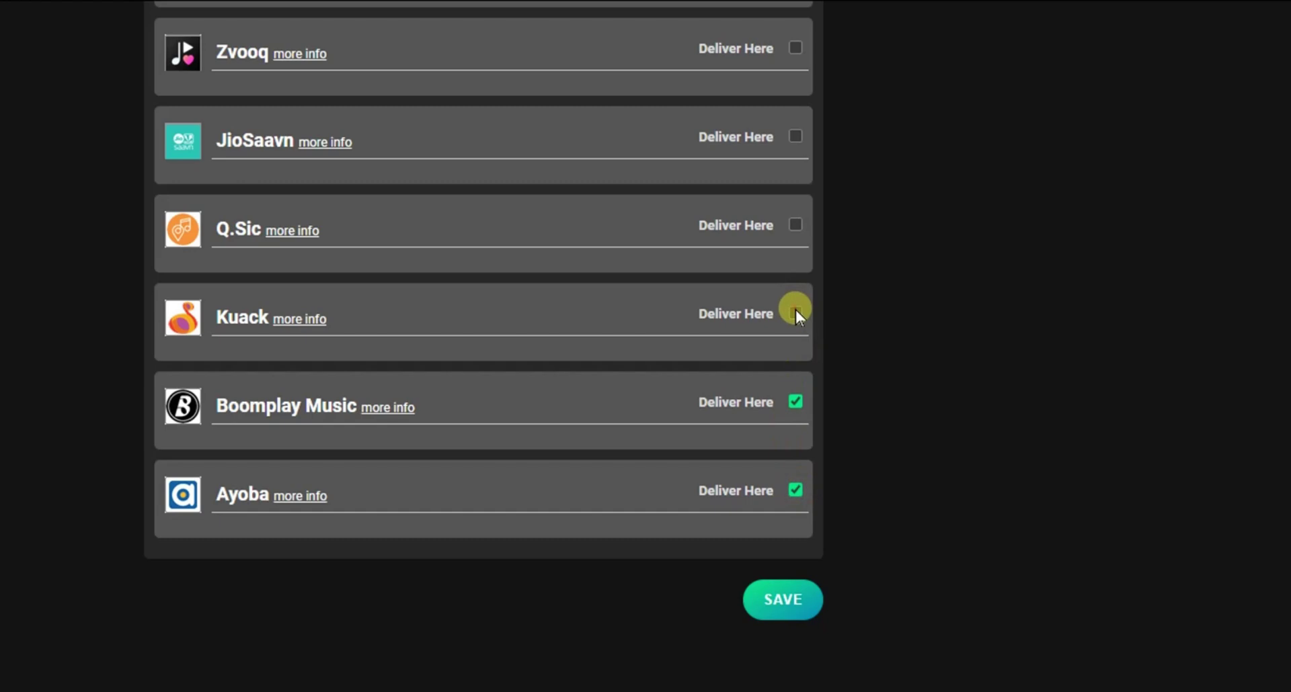
click(799, 224)
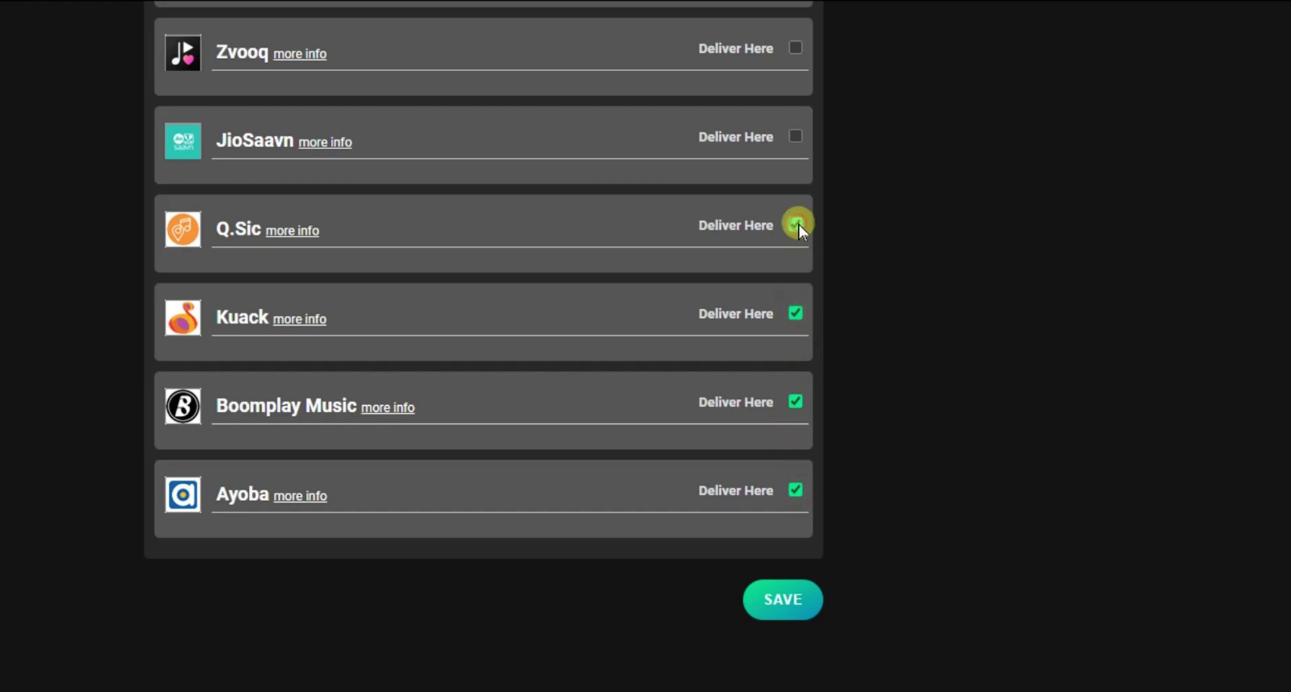
click(796, 313)
click(797, 492)
click(784, 601)
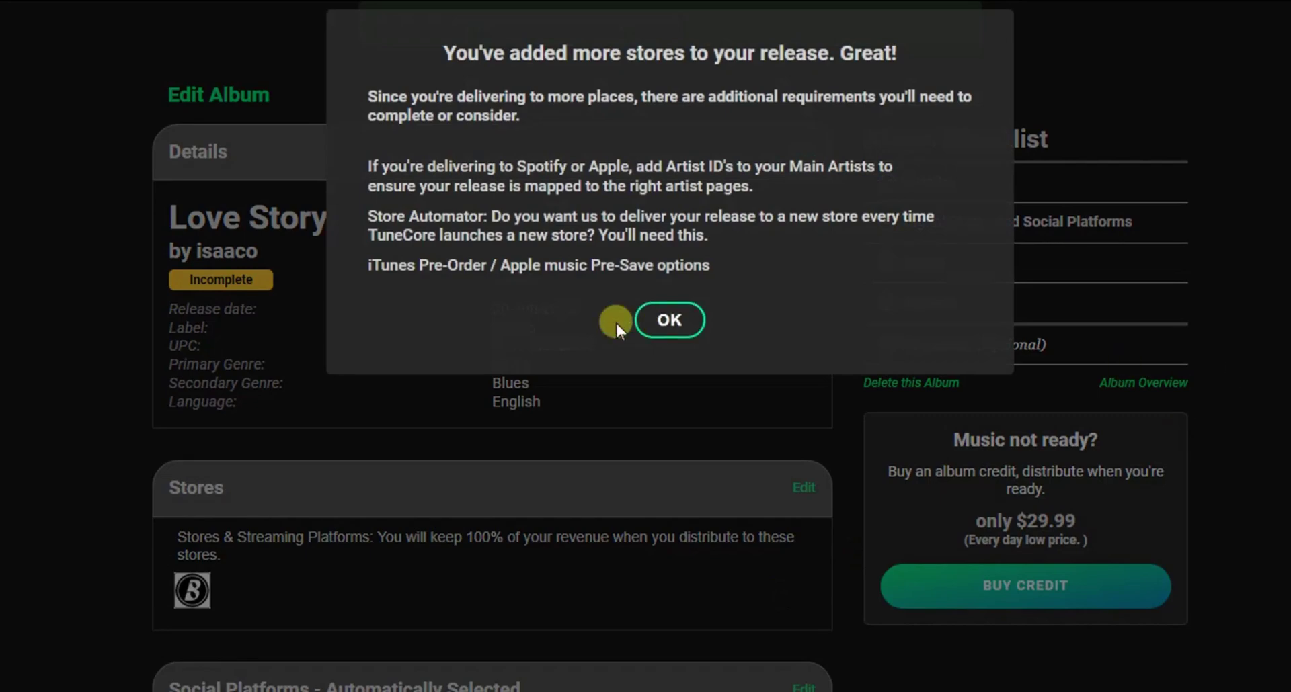
click(681, 328)
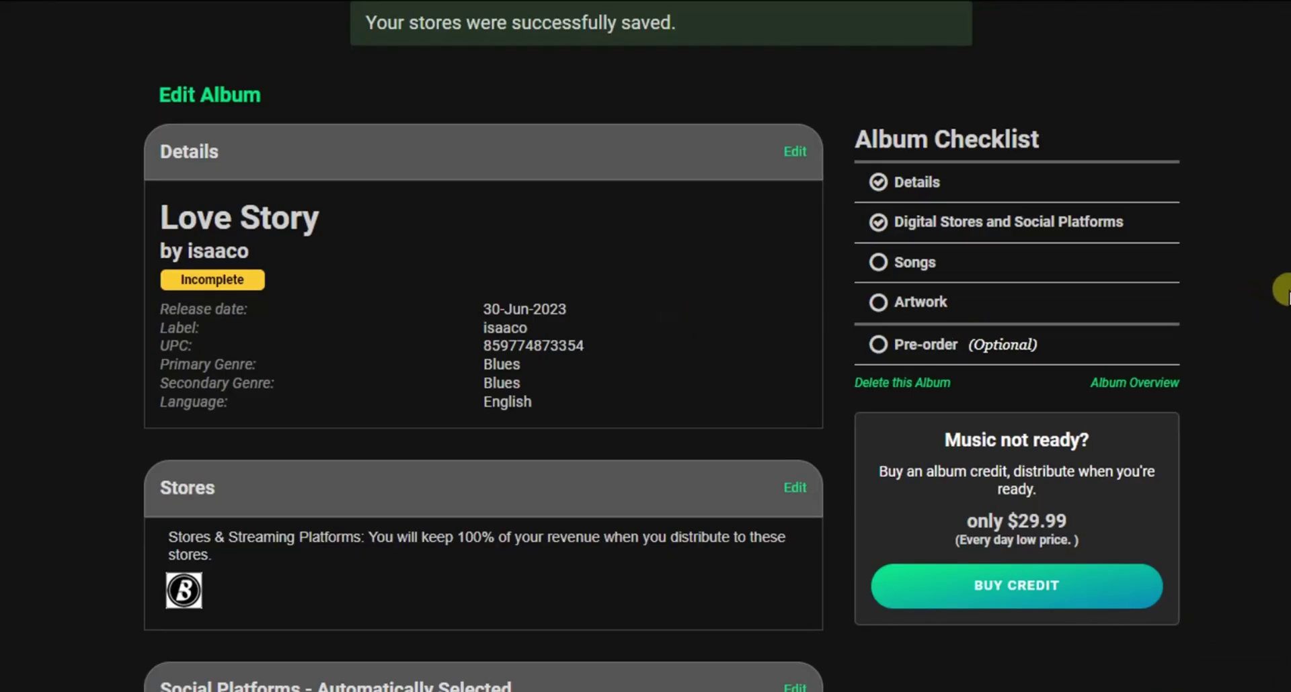
scroll(1284, 290, down, 10)
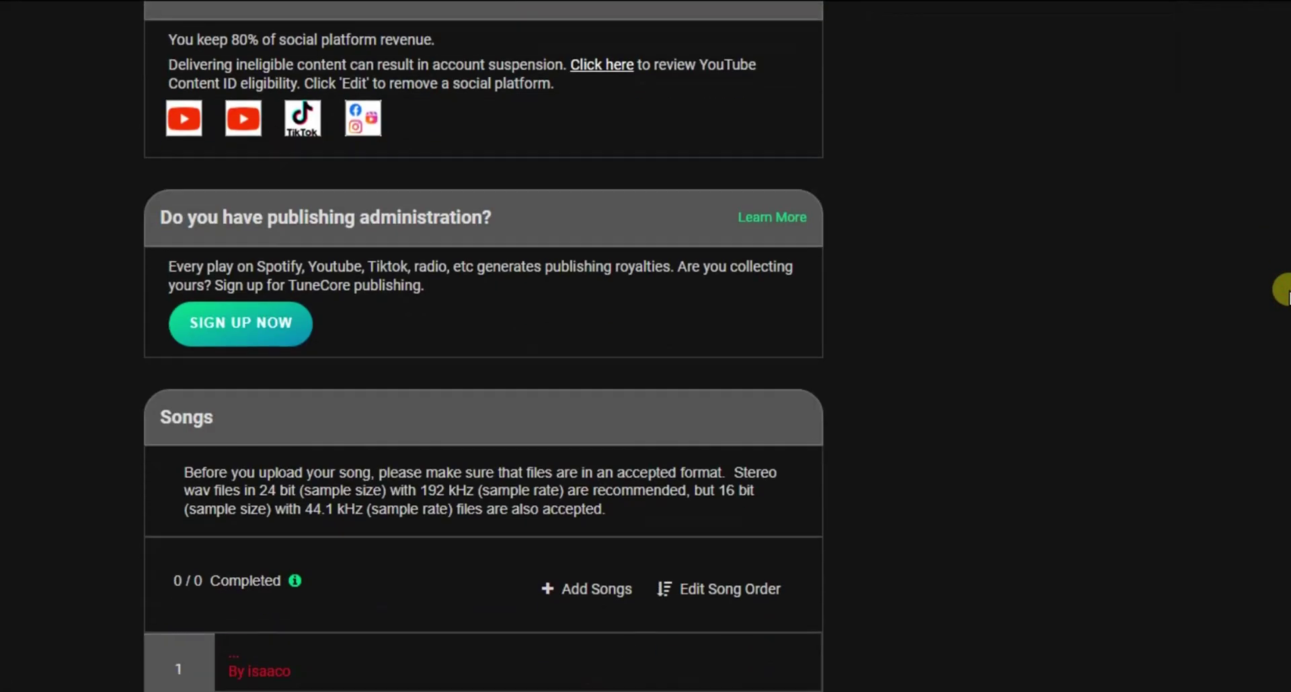
scroll(1284, 290, up, 6)
scroll(1284, 290, down, 5)
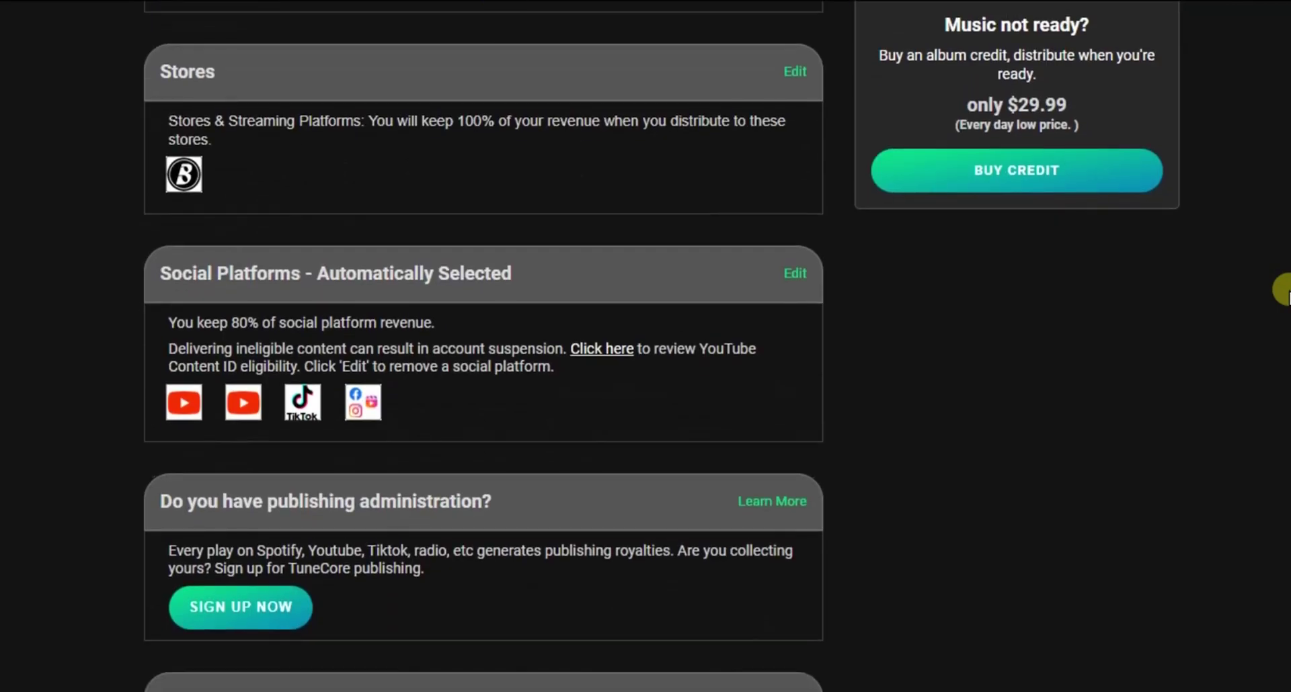
scroll(1284, 290, down, 4)
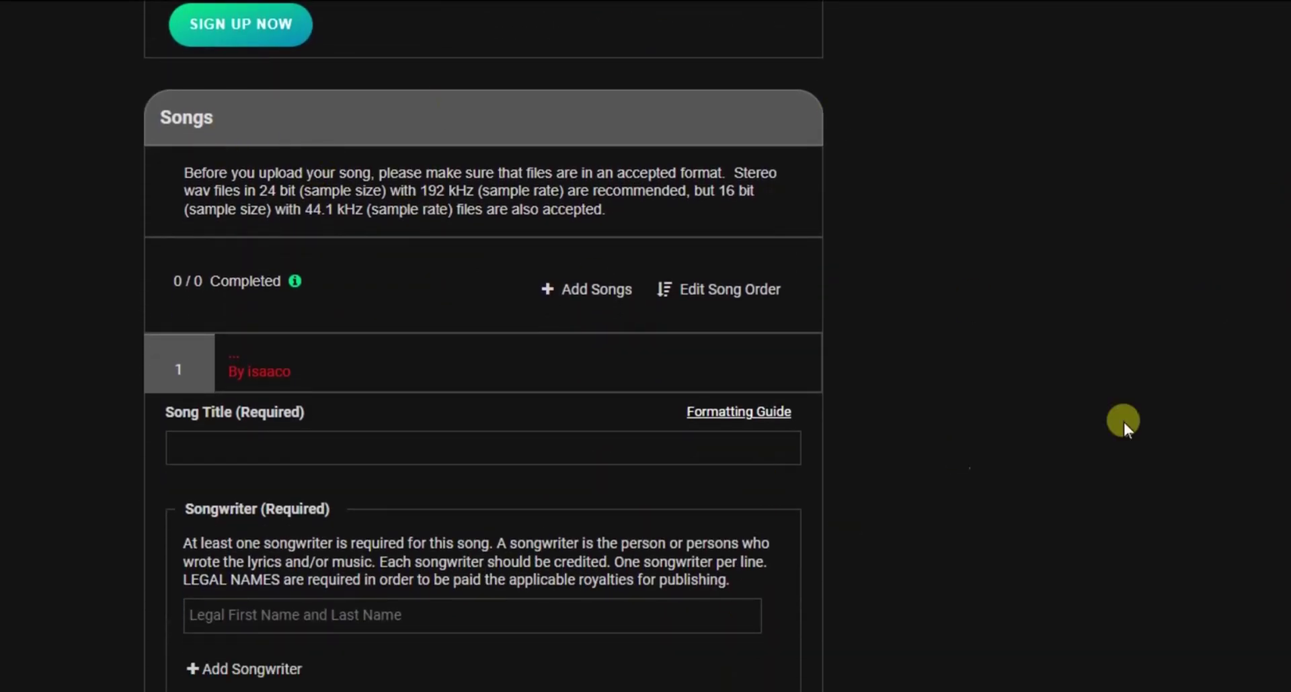
scroll(1043, 317, down, 1)
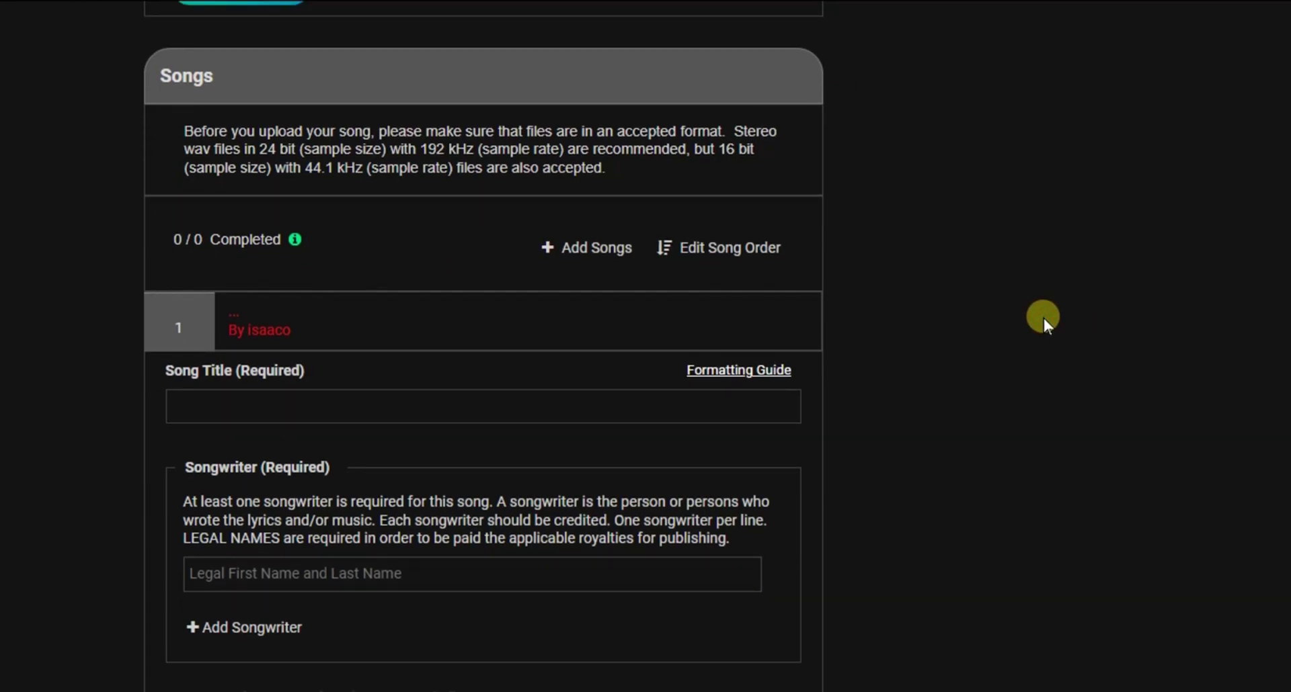
scroll(1043, 318, up, 1)
scroll(1043, 317, down, 2)
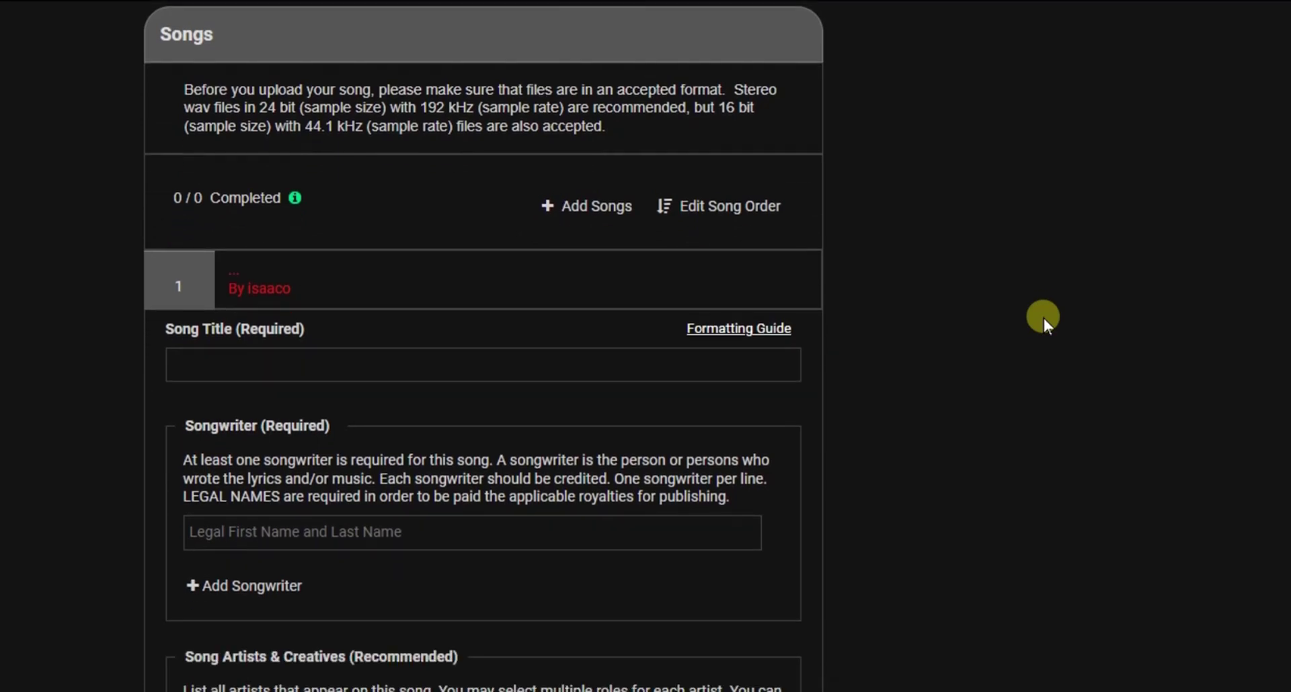
scroll(1043, 318, down, 3)
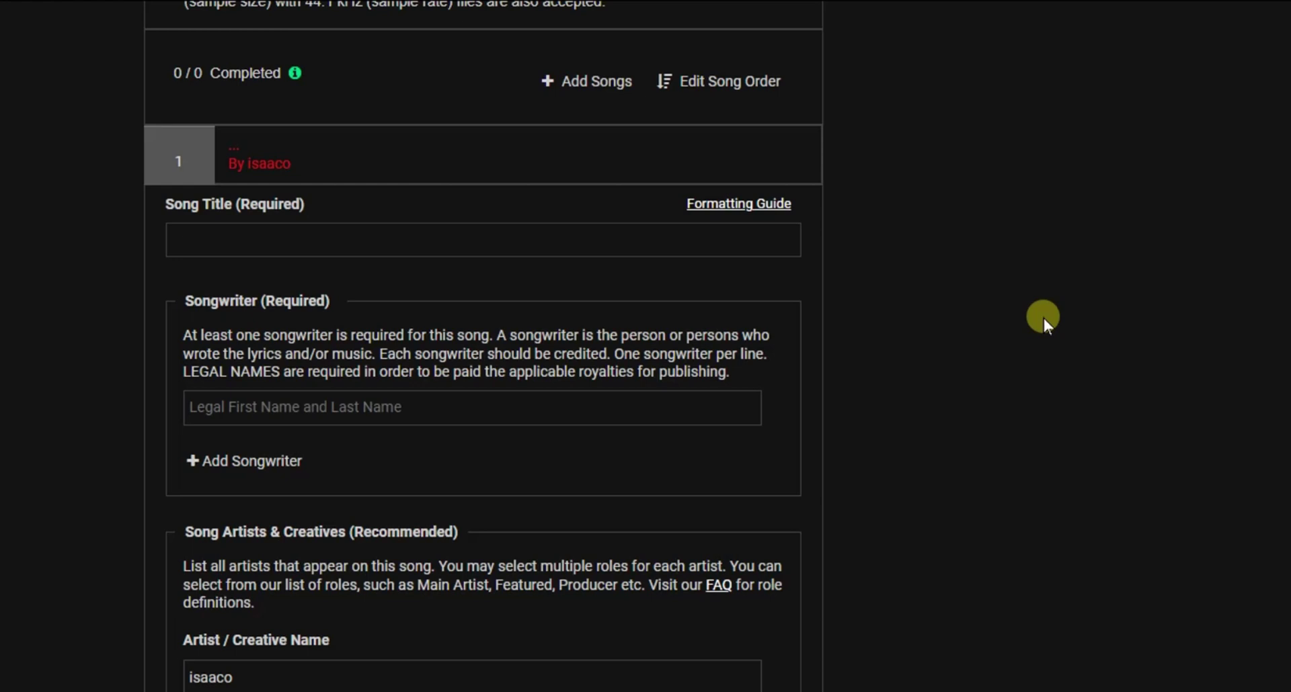
Title track 1 'mad over you' using the autofill suggestion.
click(214, 229)
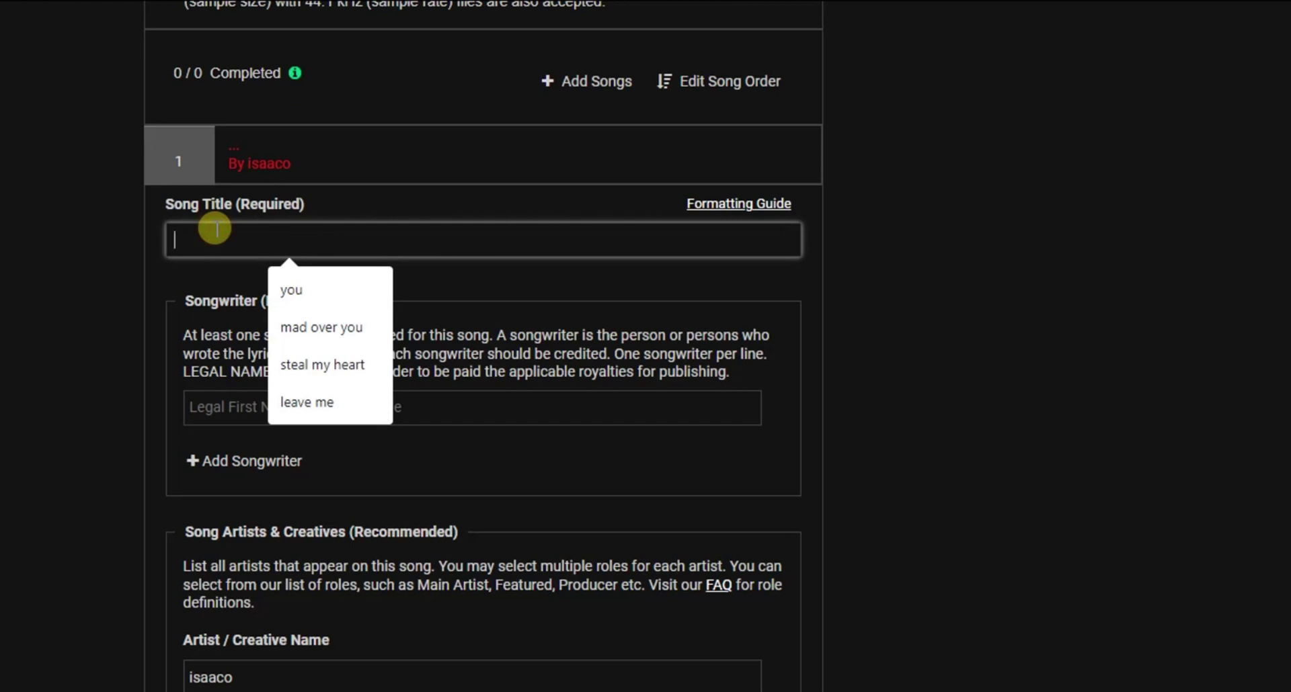
click(340, 332)
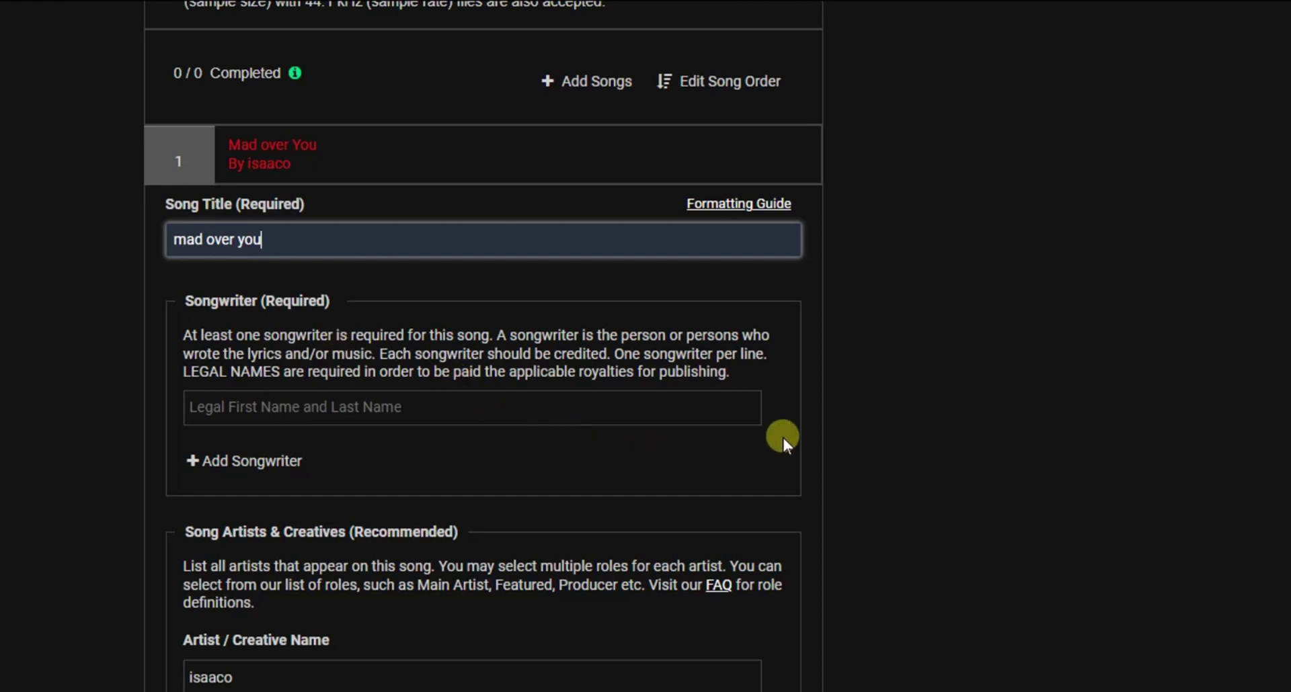
click(889, 397)
scroll(889, 397, down, 1)
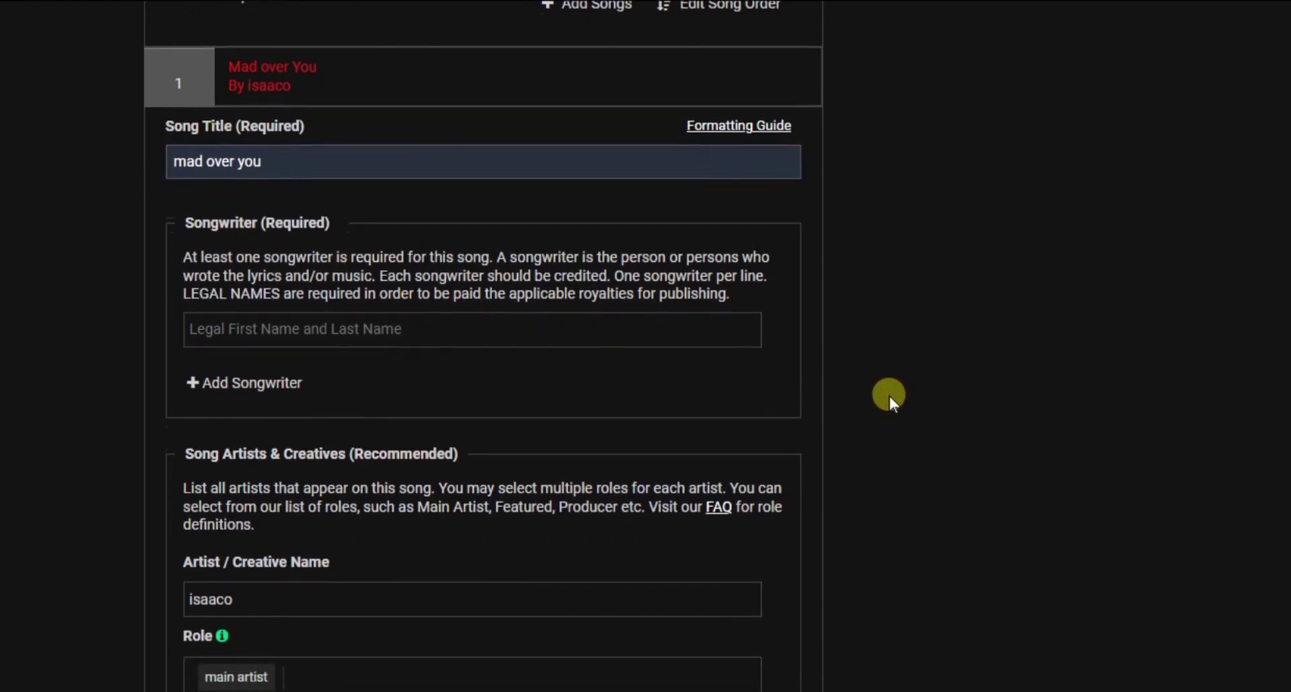
Set isaaco as the songwriter of track 1.
click(549, 332)
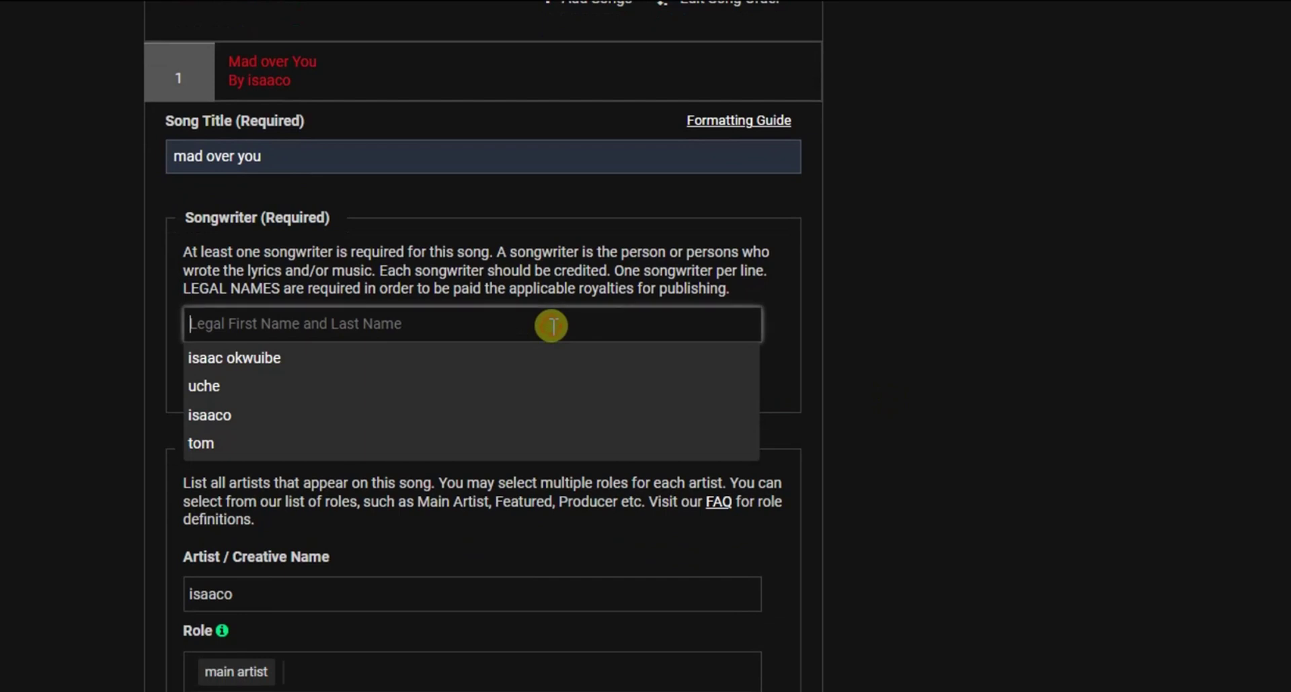
click(218, 414)
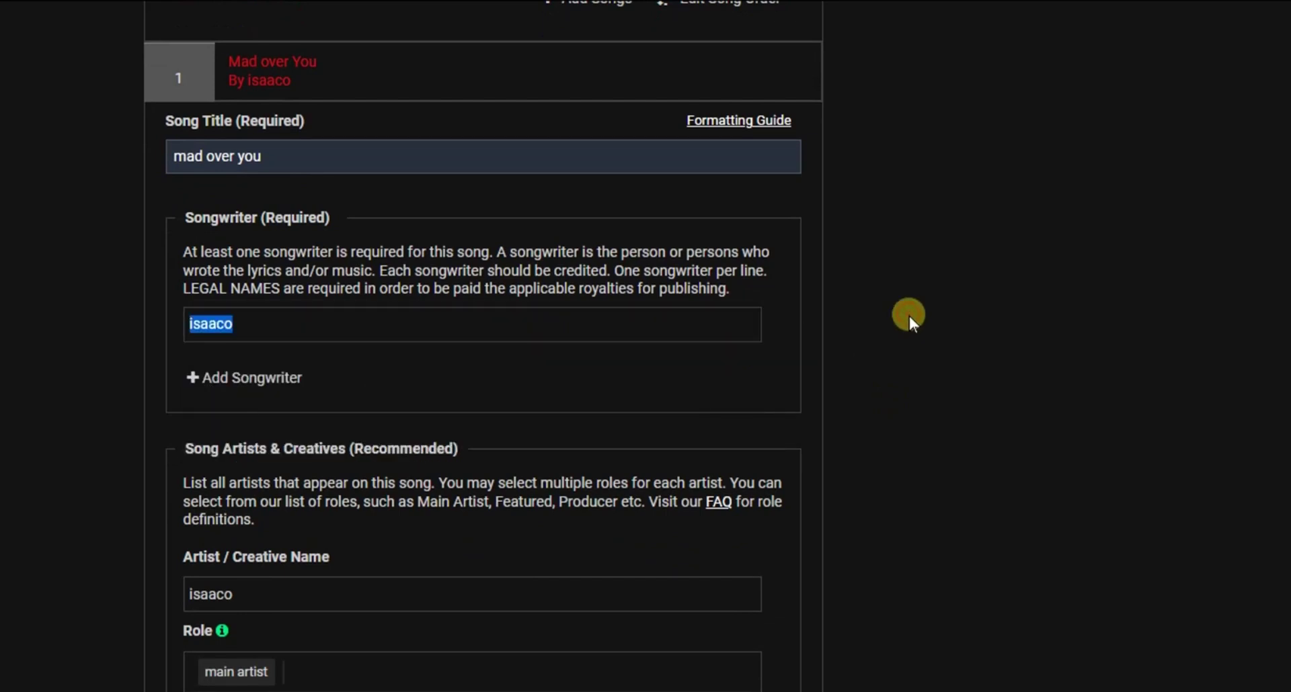
scroll(909, 316, down, 3)
scroll(909, 316, down, 4)
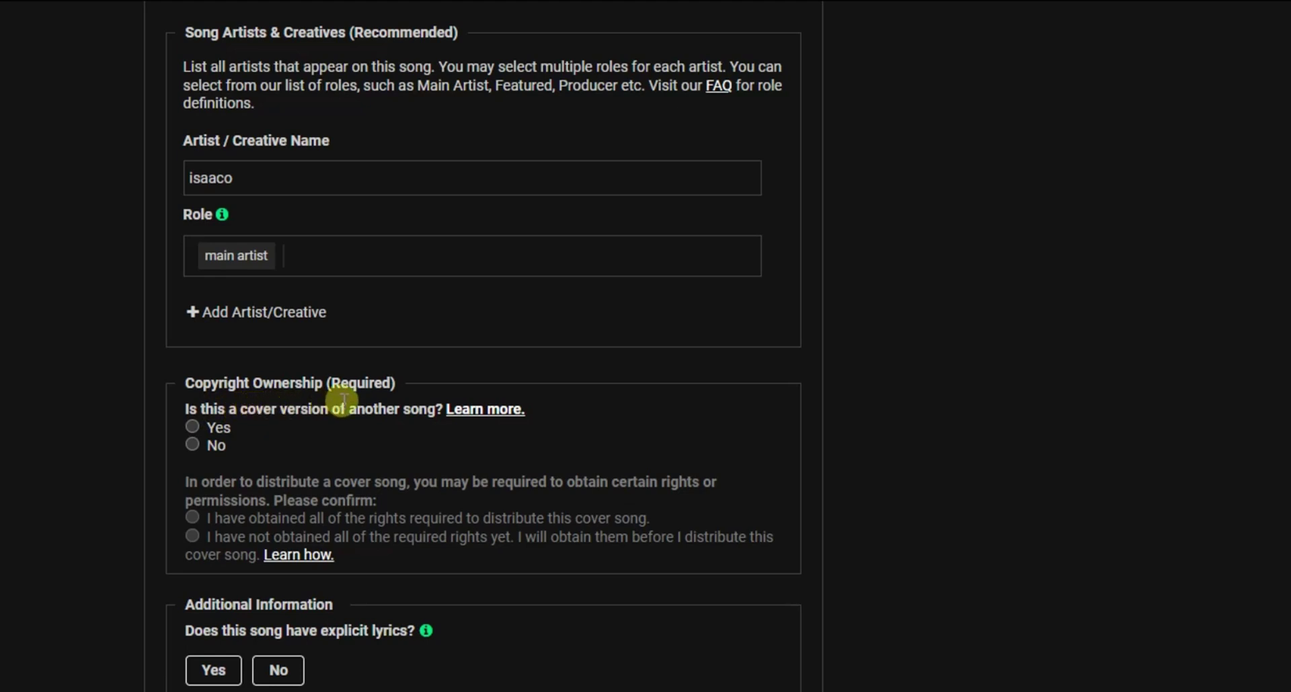
Mark track 1 as not a cover and not explicit, with no explicit version and English lyrics.
click(193, 444)
scroll(997, 401, down, 5)
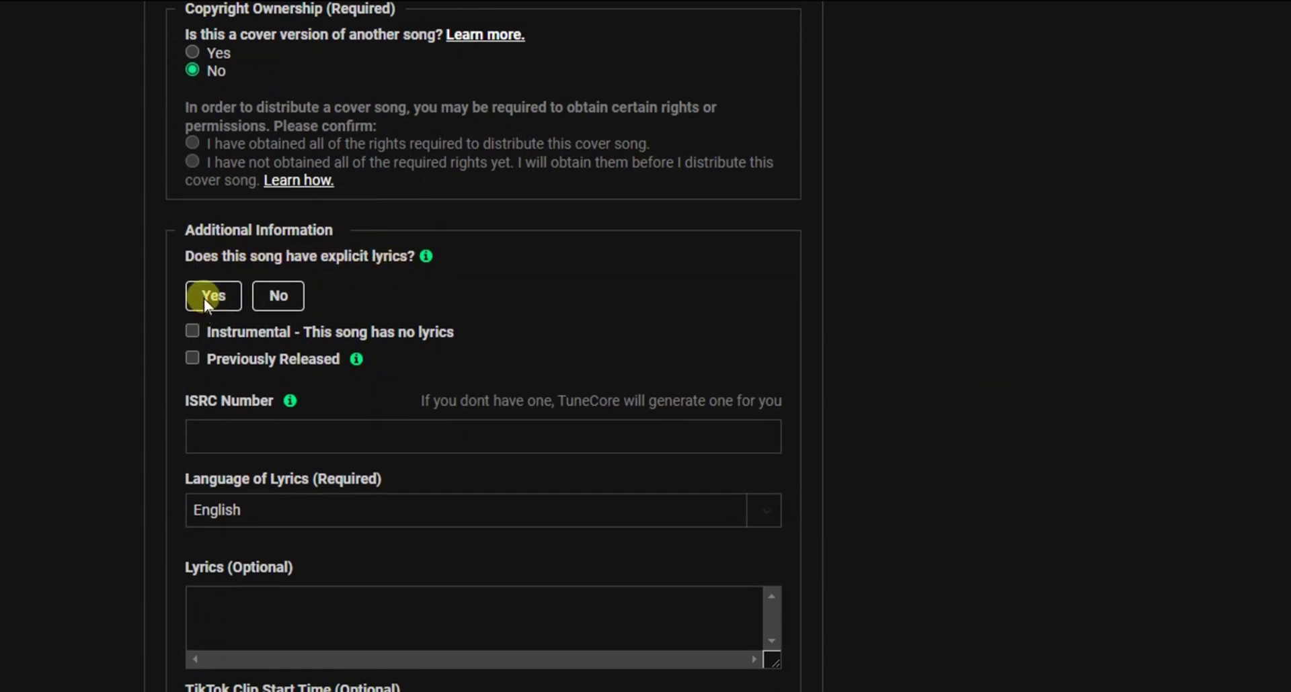
click(277, 299)
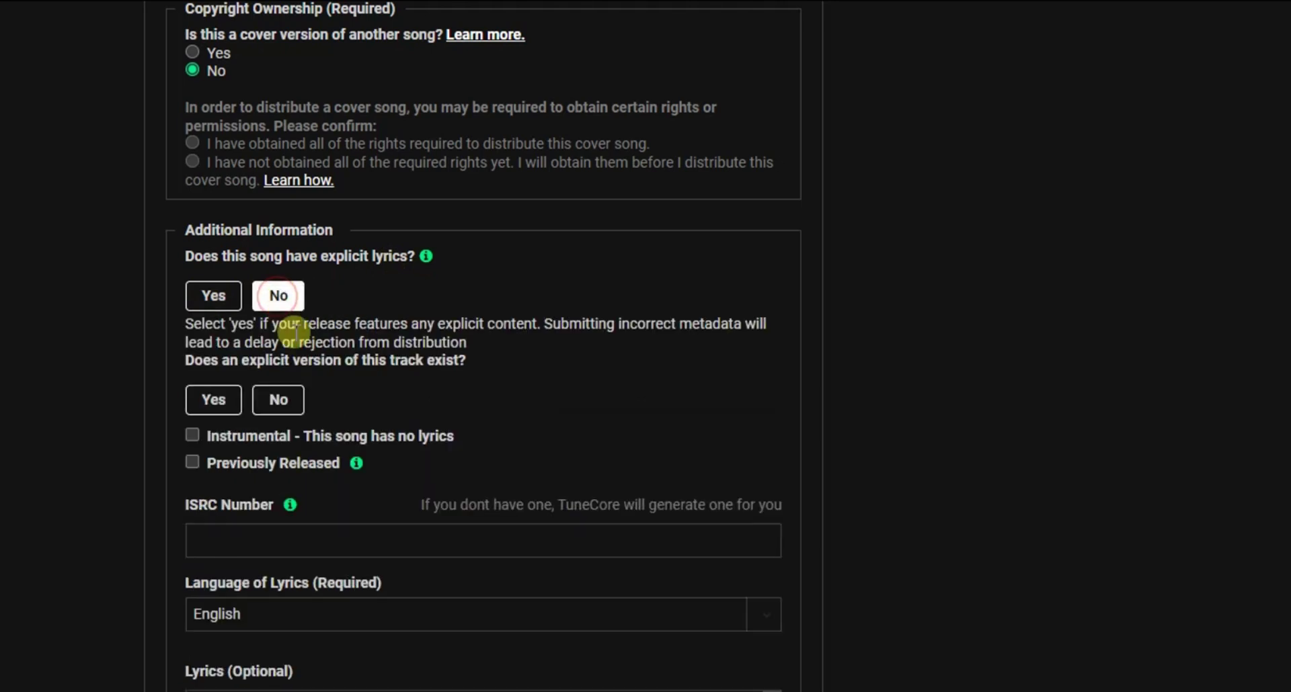
click(277, 401)
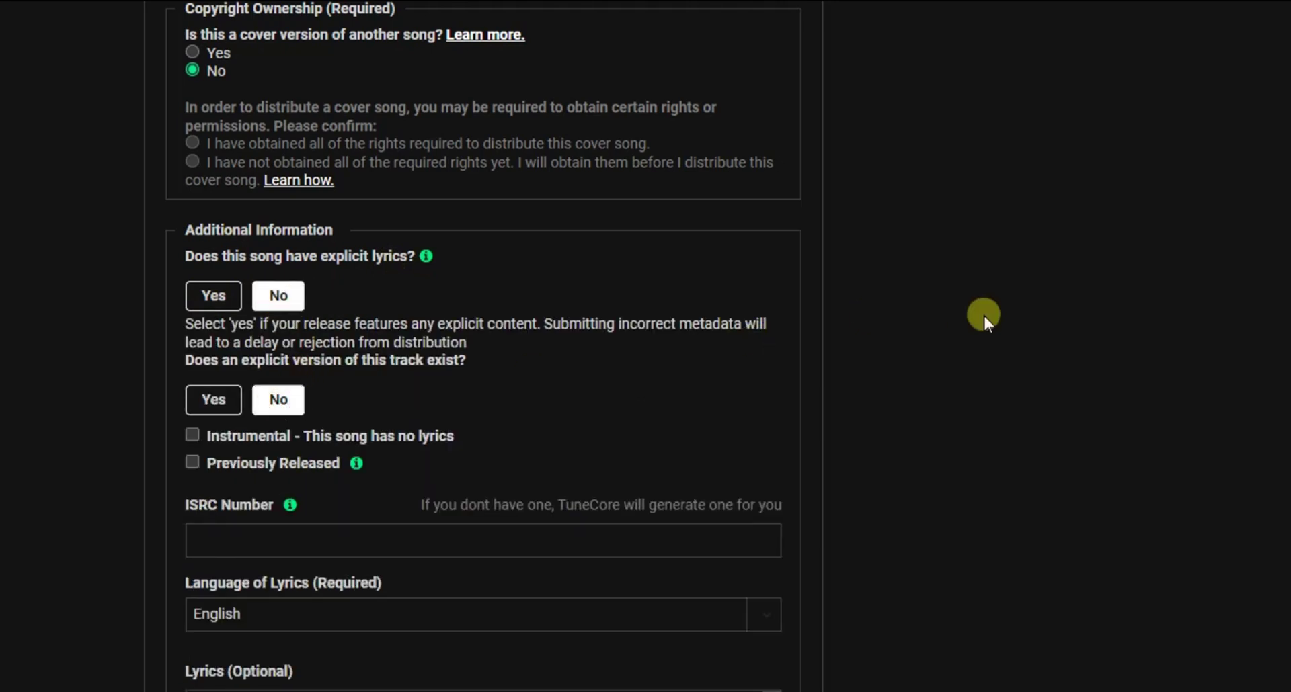
scroll(984, 316, down, 5)
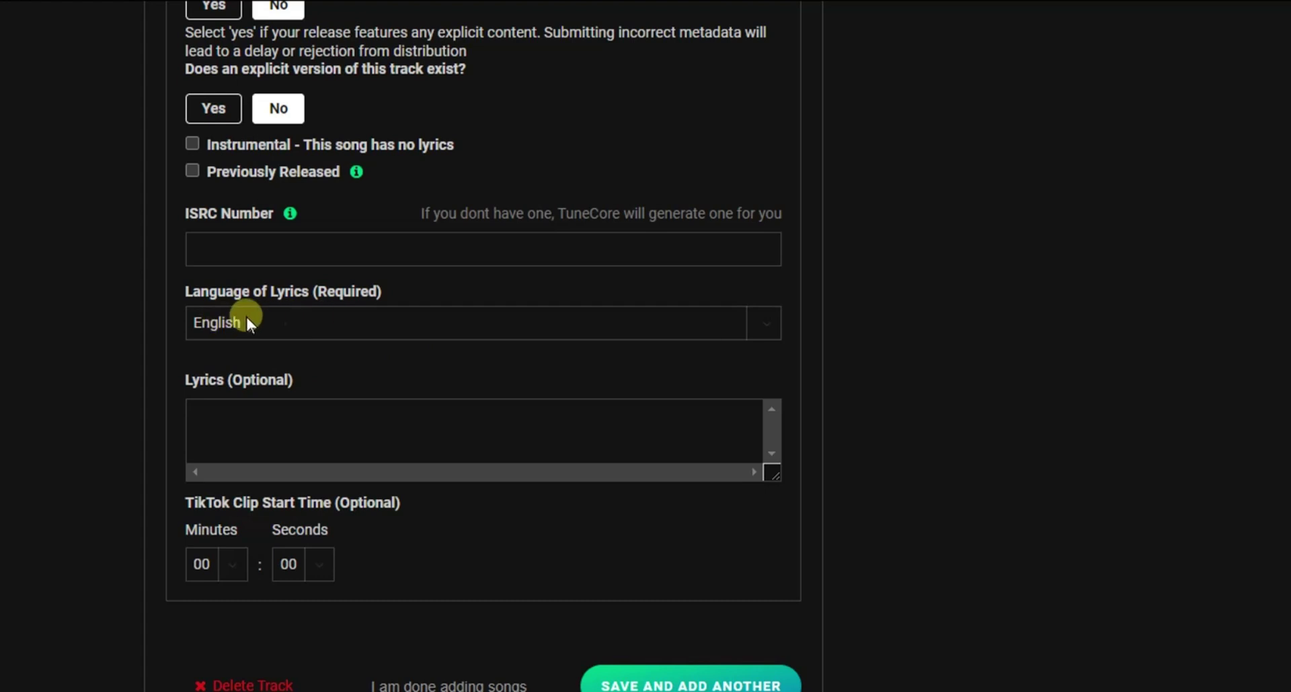
click(289, 323)
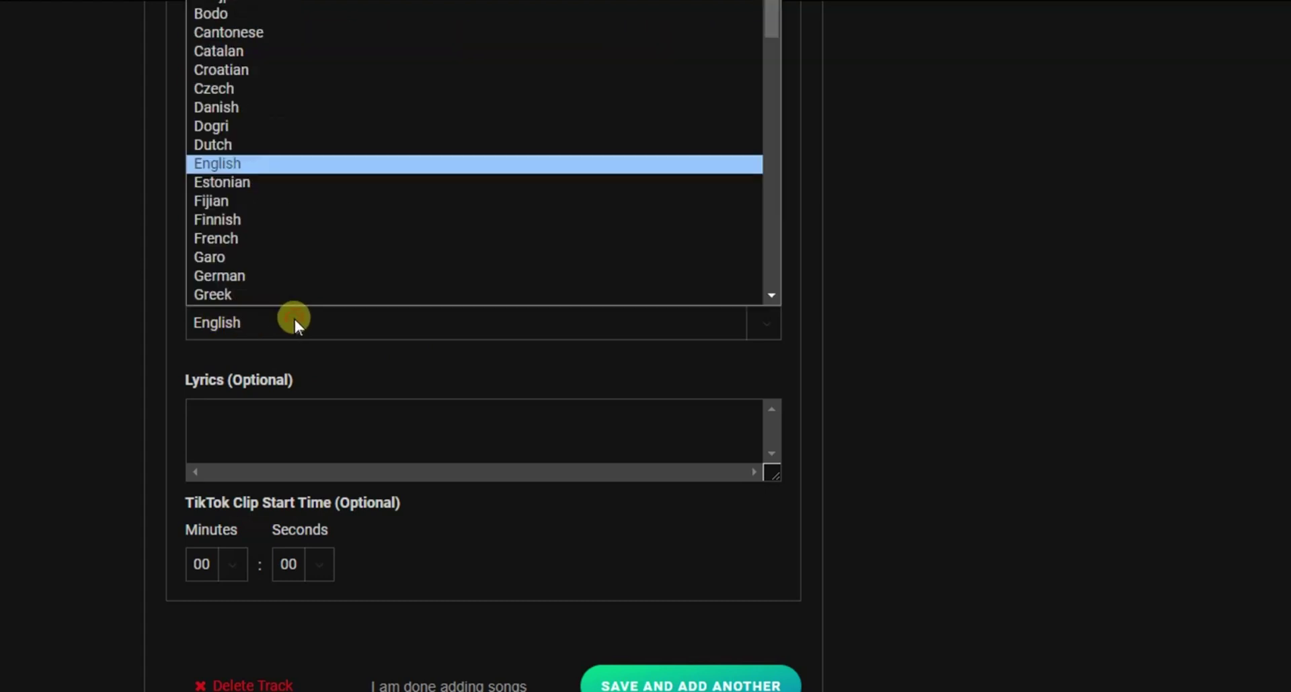
click(335, 324)
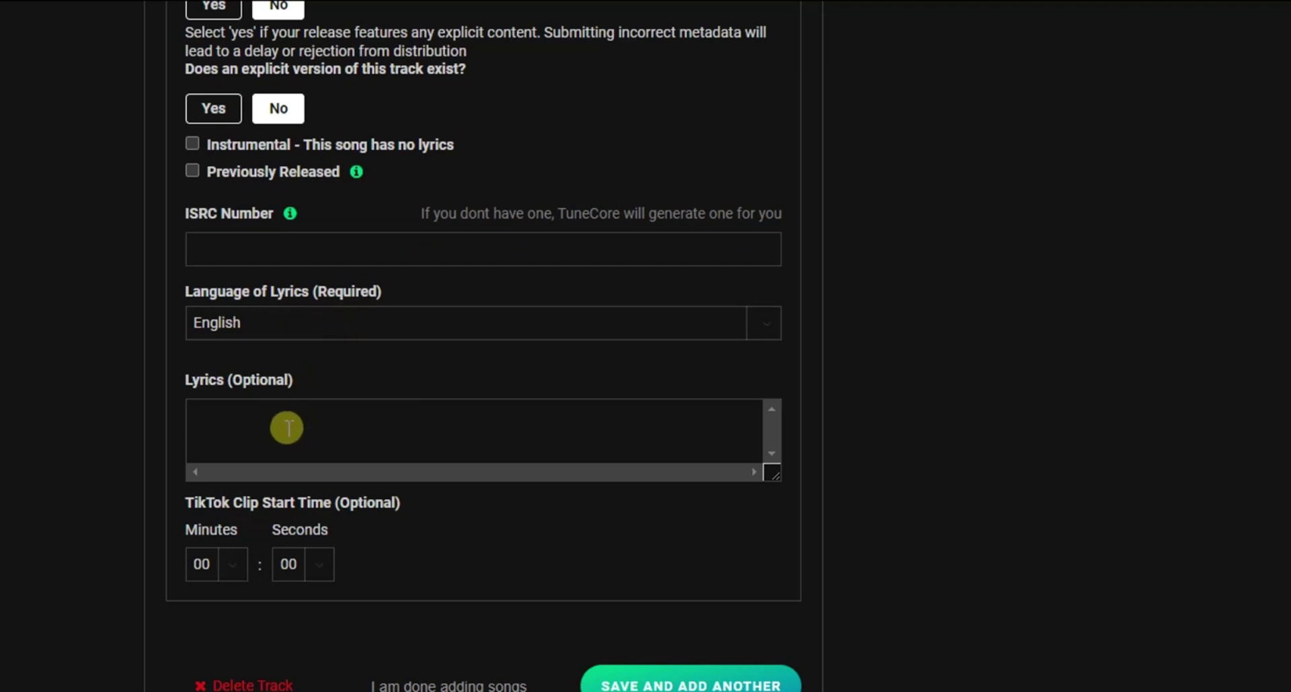
click(287, 430)
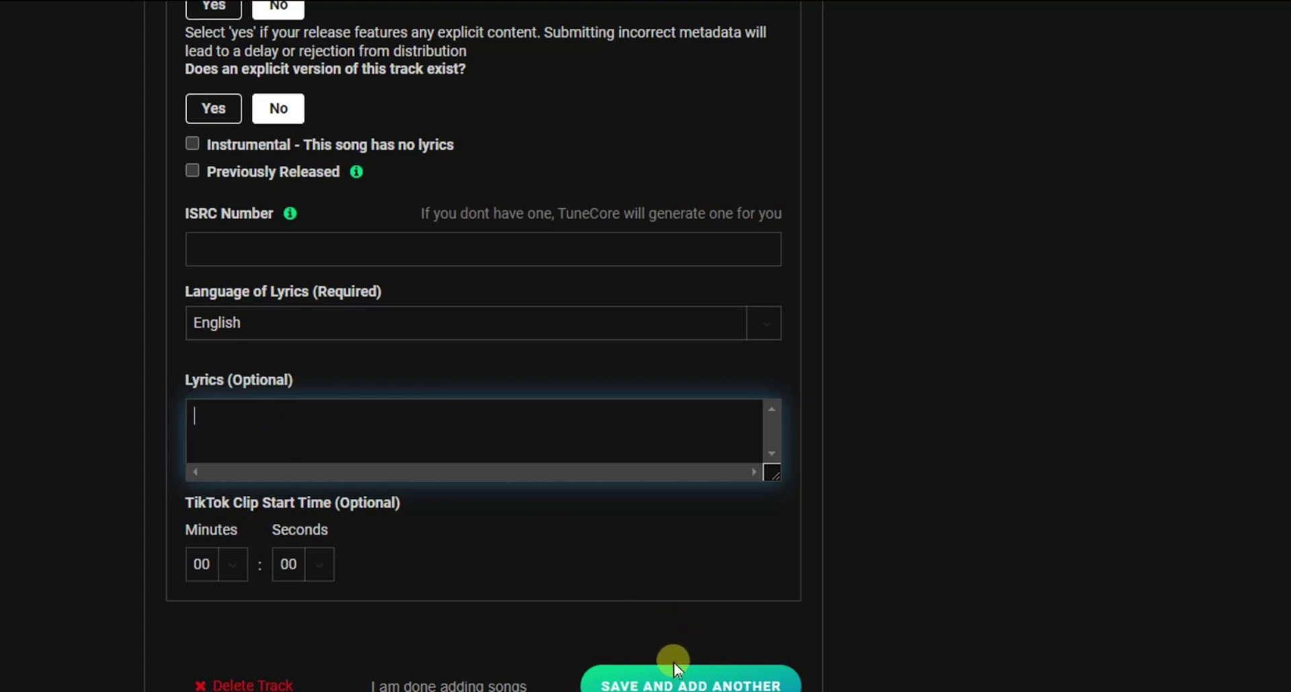
Save track 1 and start adding another song to the album.
click(668, 686)
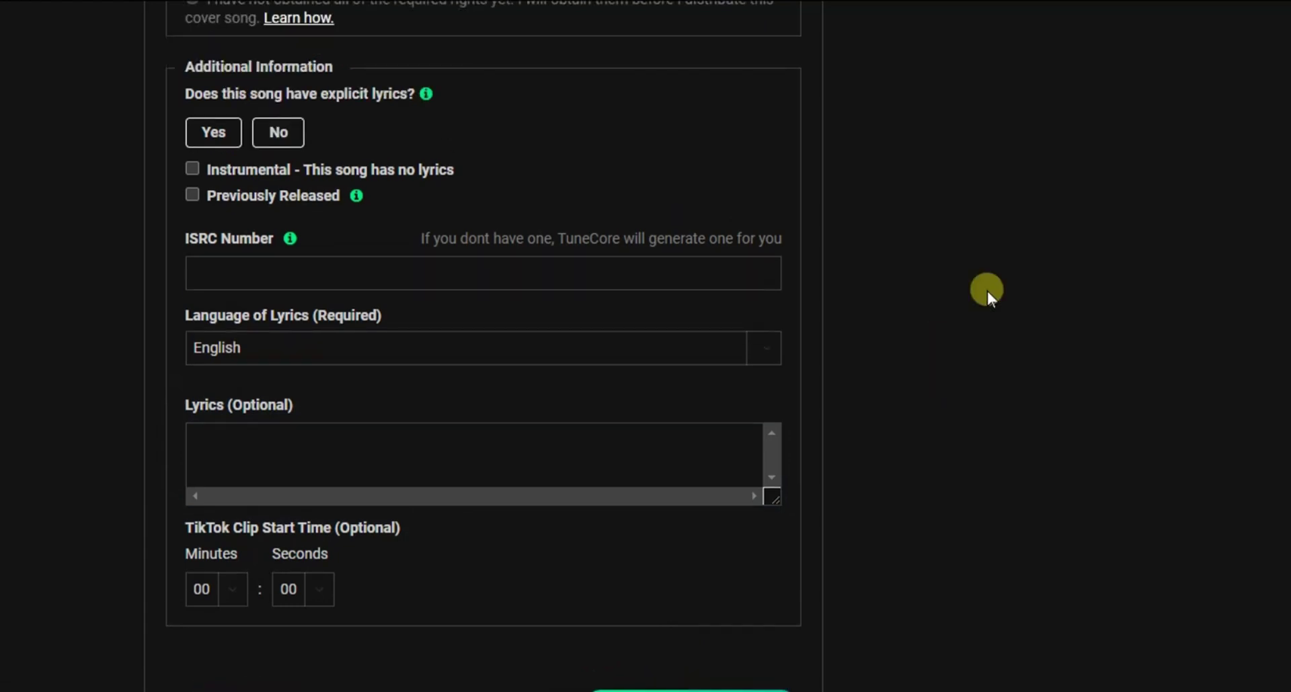
scroll(987, 291, up, 7)
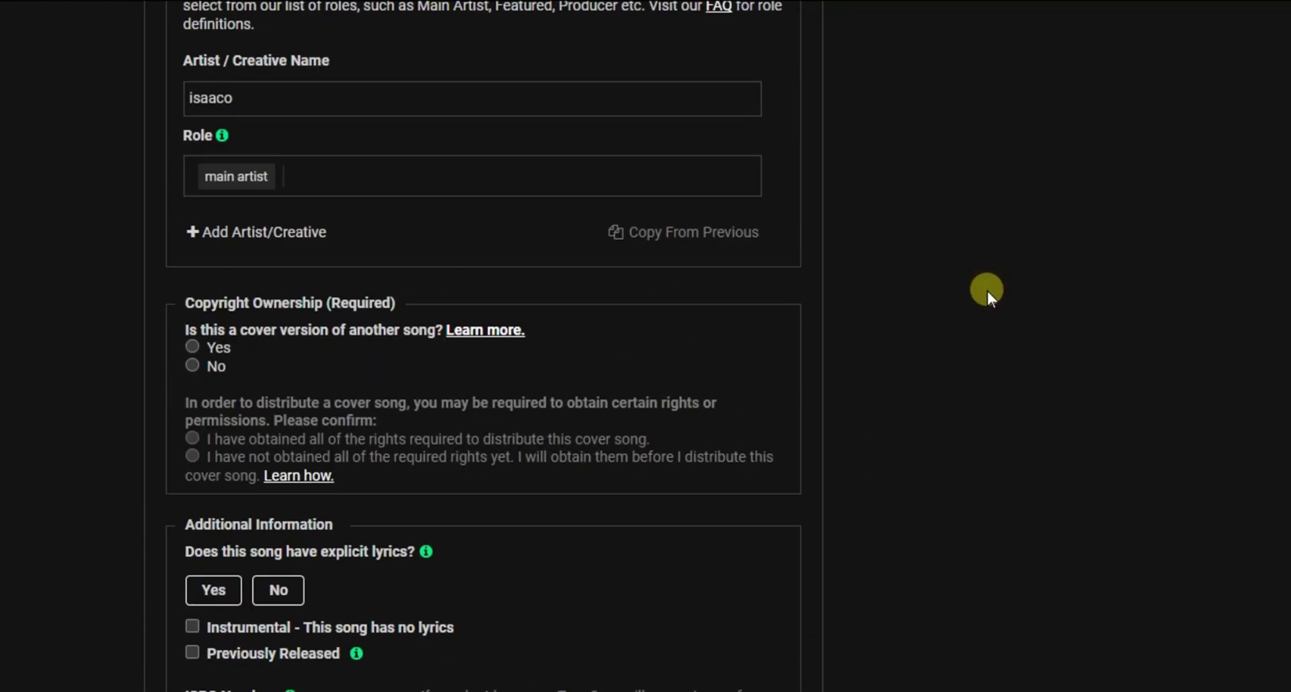
scroll(987, 292, up, 6)
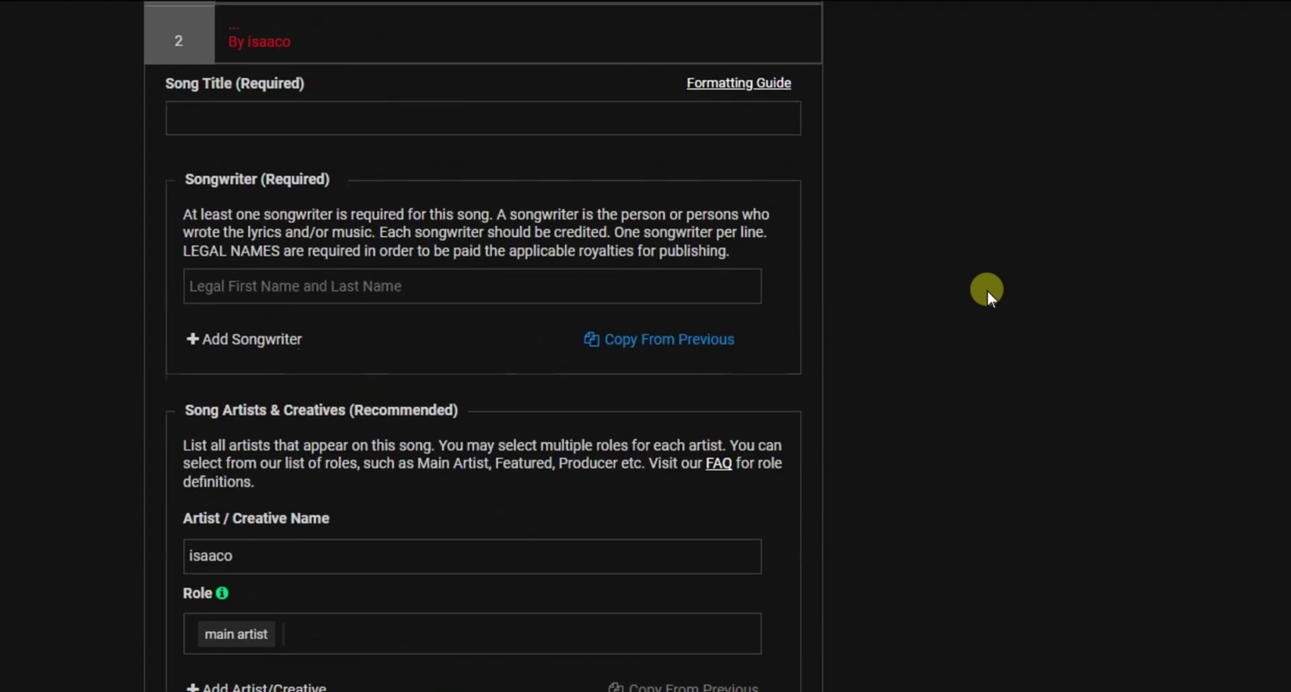
scroll(987, 292, up, 1)
scroll(987, 292, up, 4)
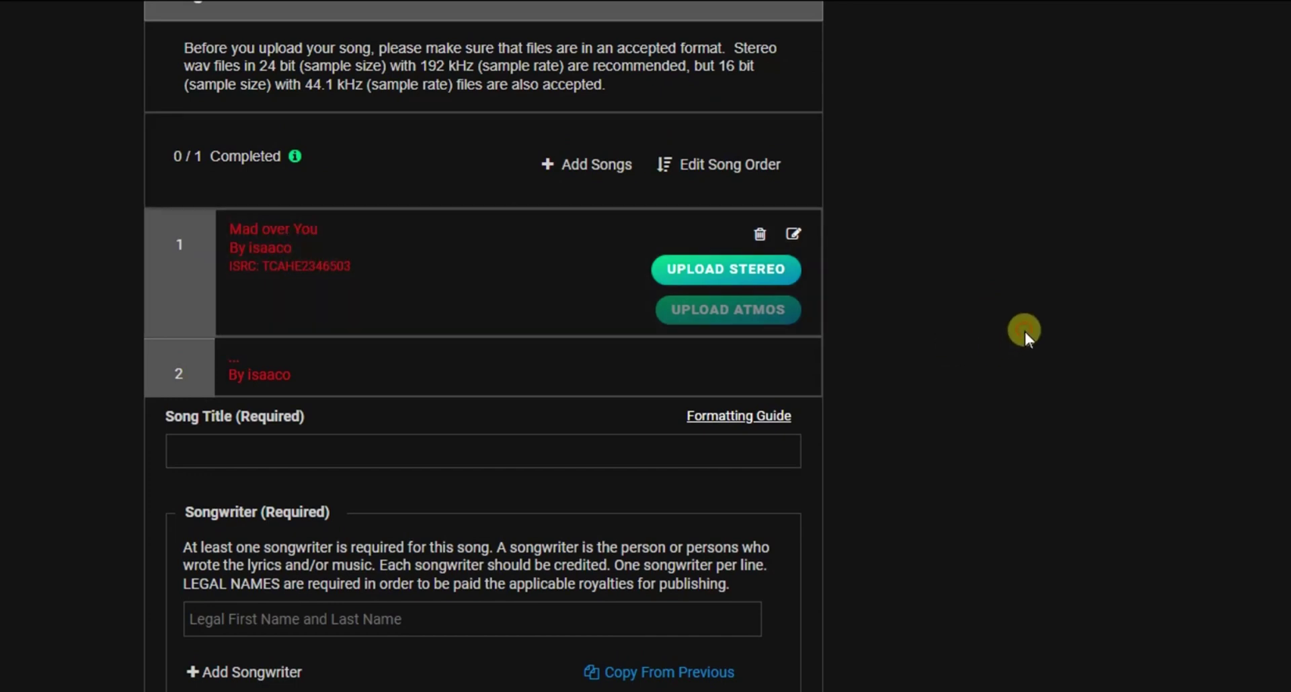
Title the second song 'steal my heart' with isaaco as its songwriter.
scroll(1025, 332, down, 1)
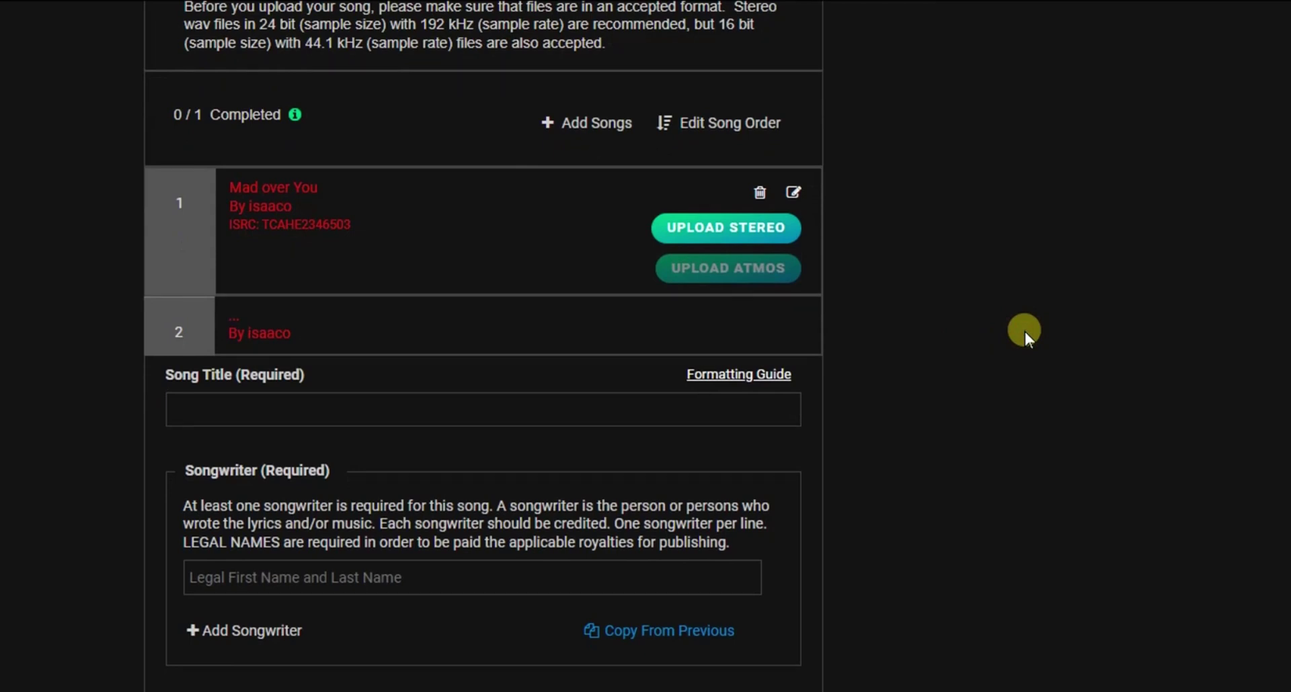
click(211, 417)
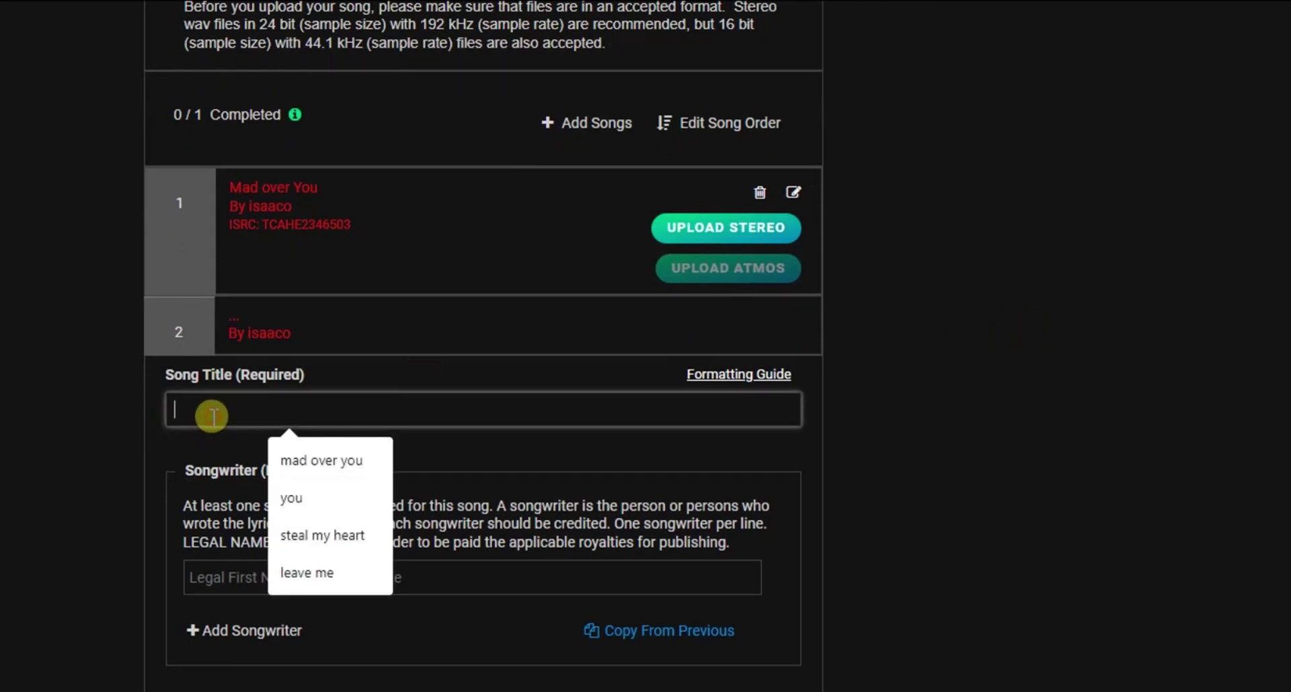
click(324, 540)
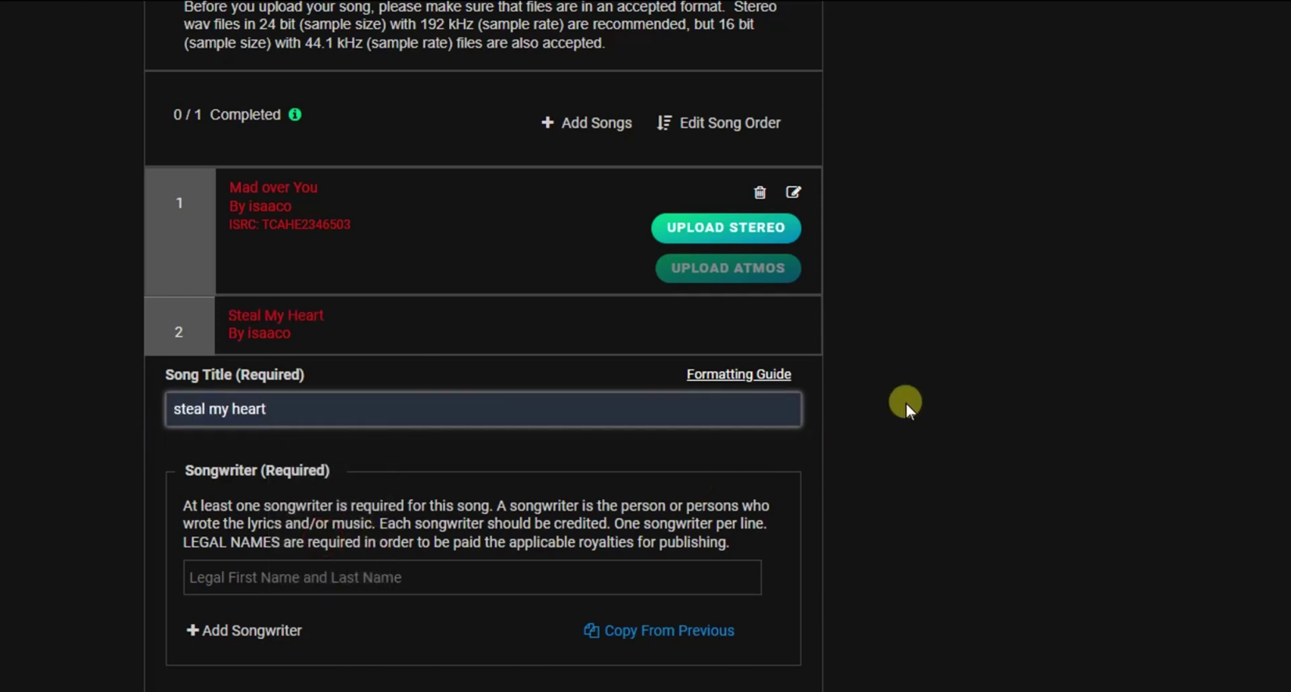
scroll(905, 404, down, 4)
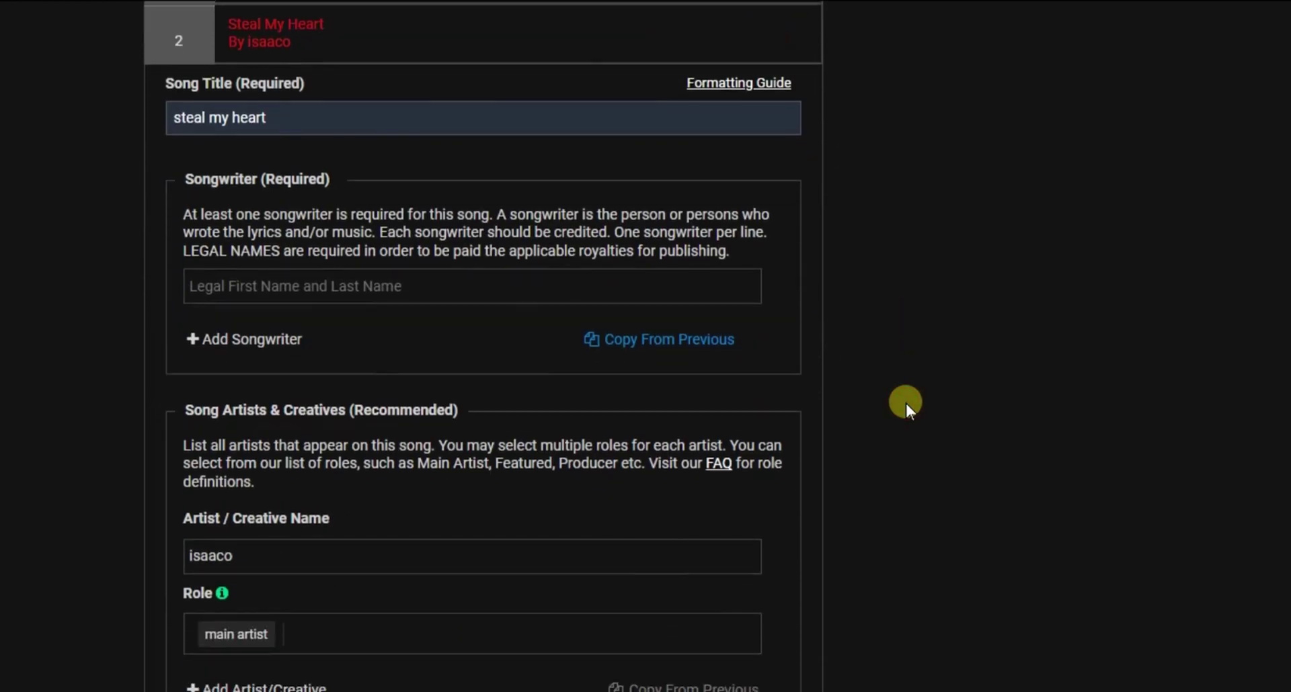
click(408, 282)
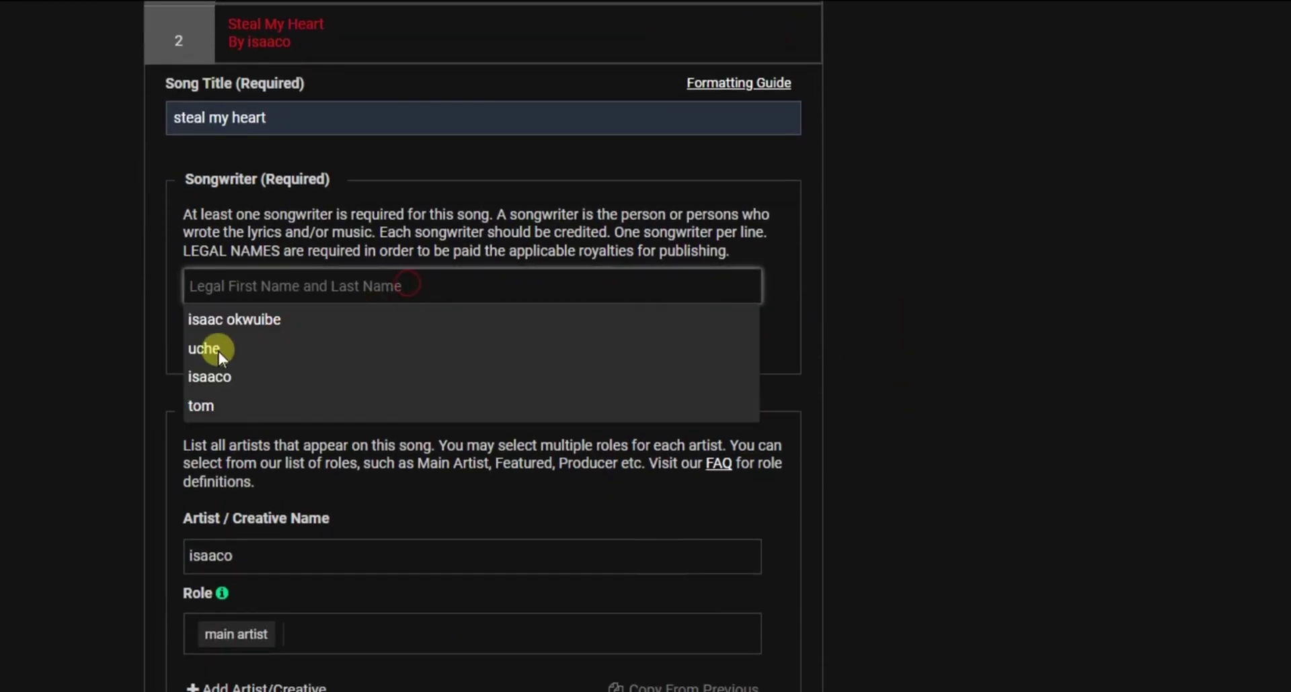
click(215, 373)
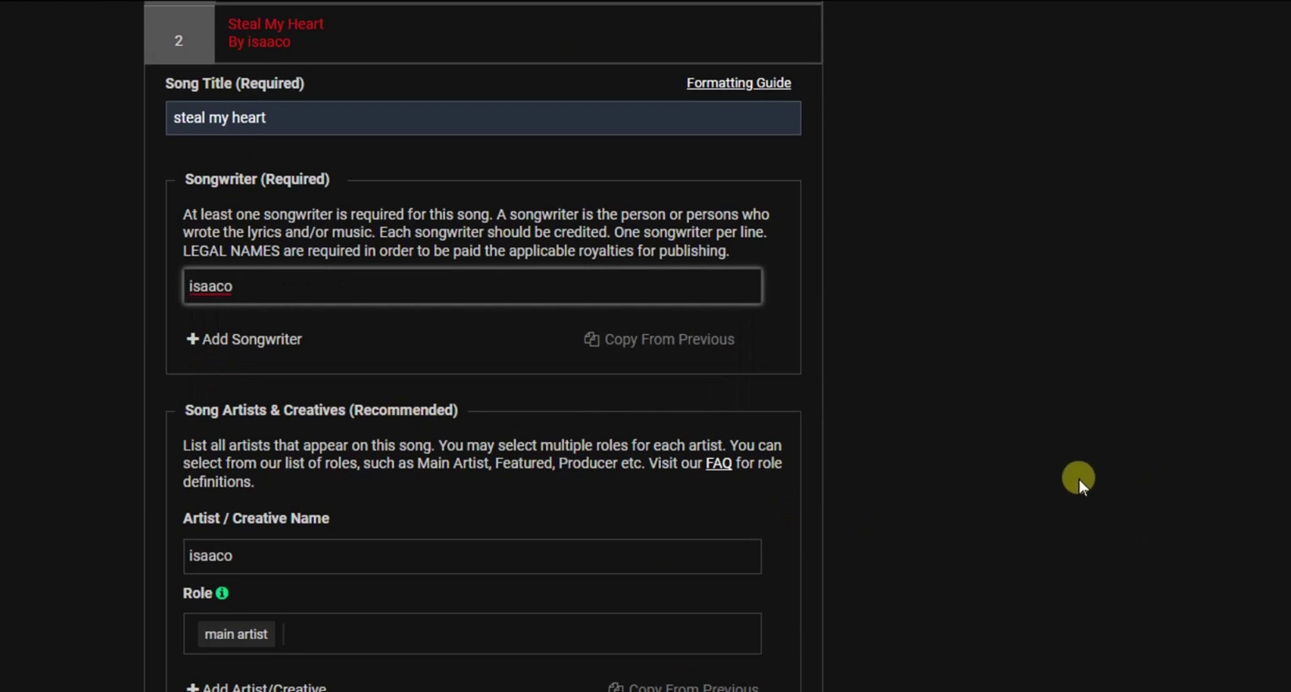
click(1079, 479)
Mark song 2 as not a cover and not explicit, with no explicit version, and save it.
scroll(1079, 479, down, 7)
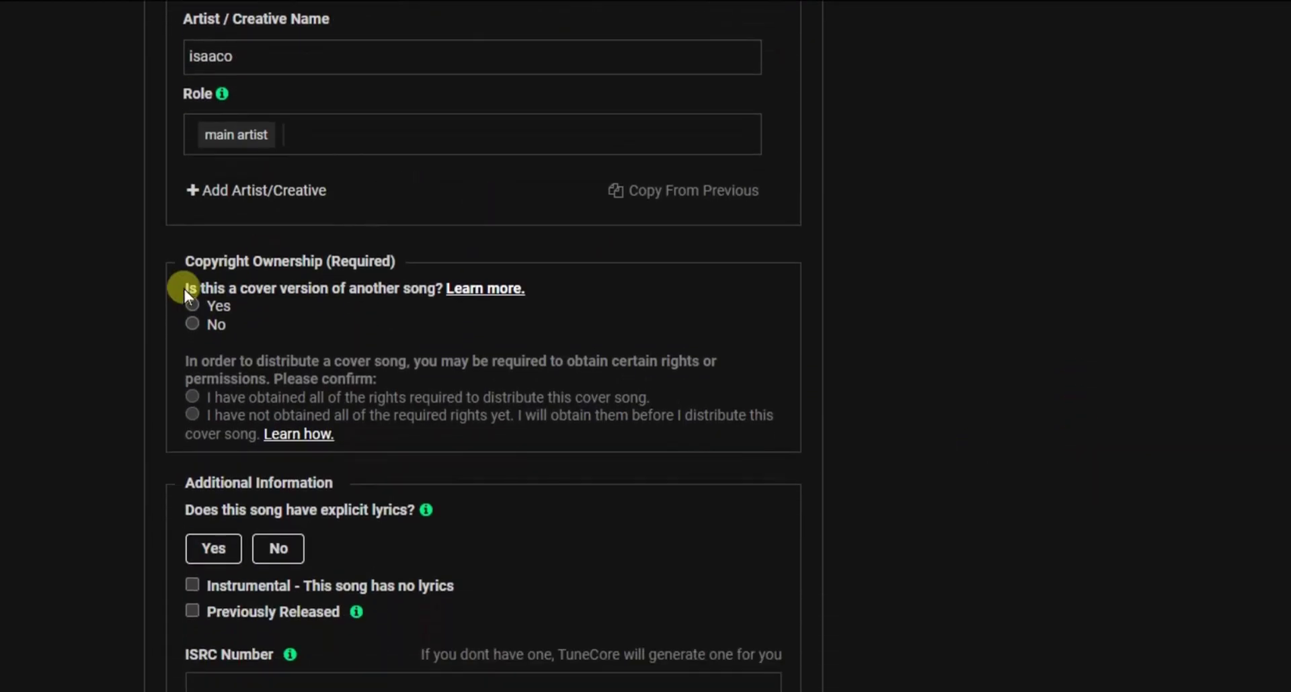
click(192, 324)
scroll(1011, 357, down, 4)
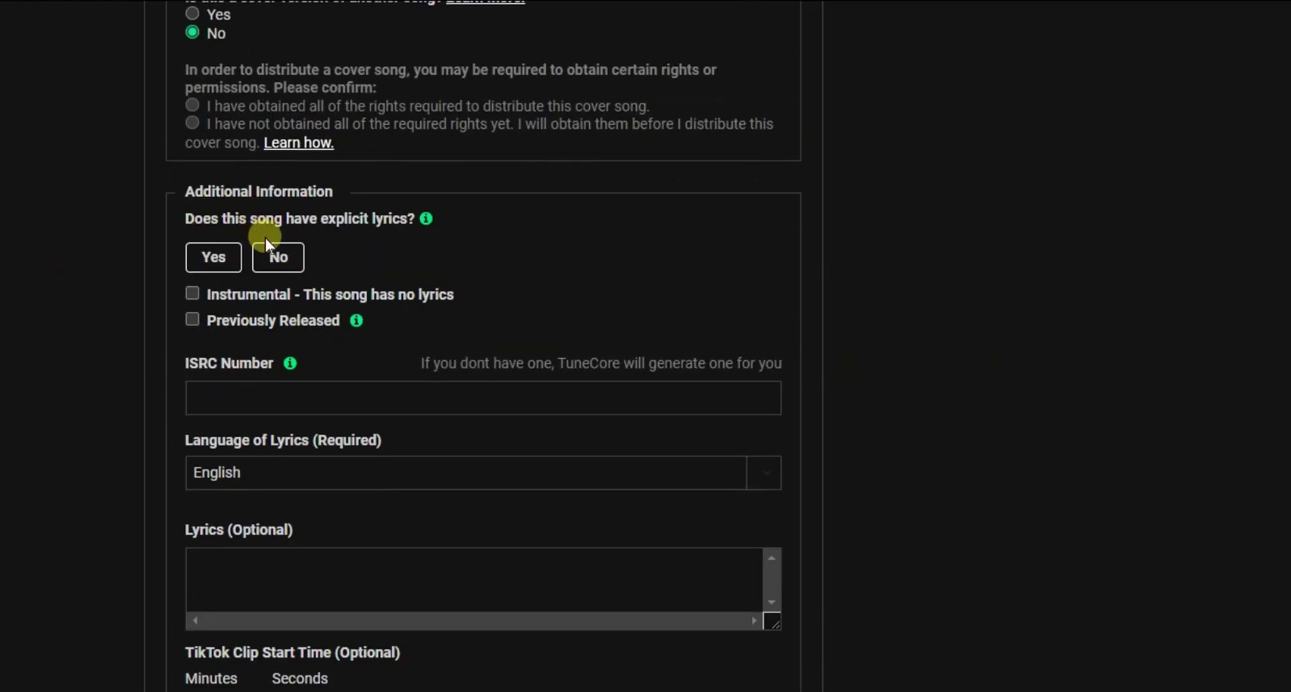
click(276, 256)
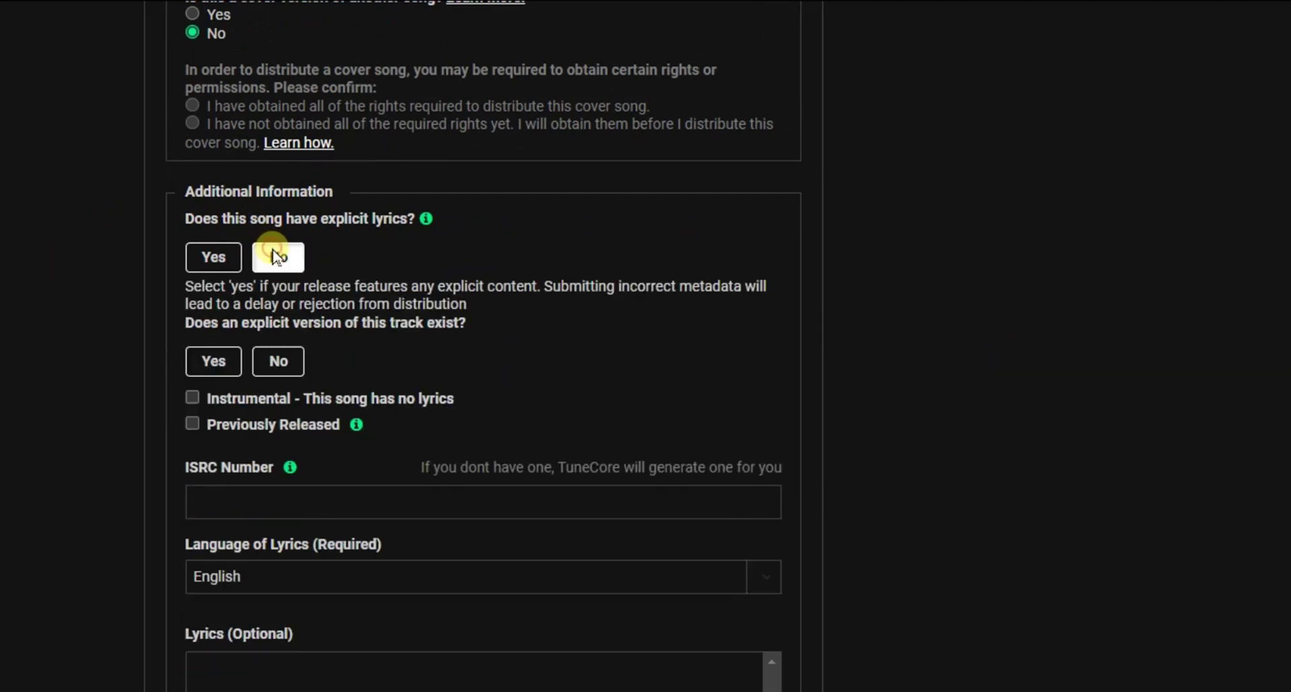
click(275, 363)
scroll(1029, 550, down, 6)
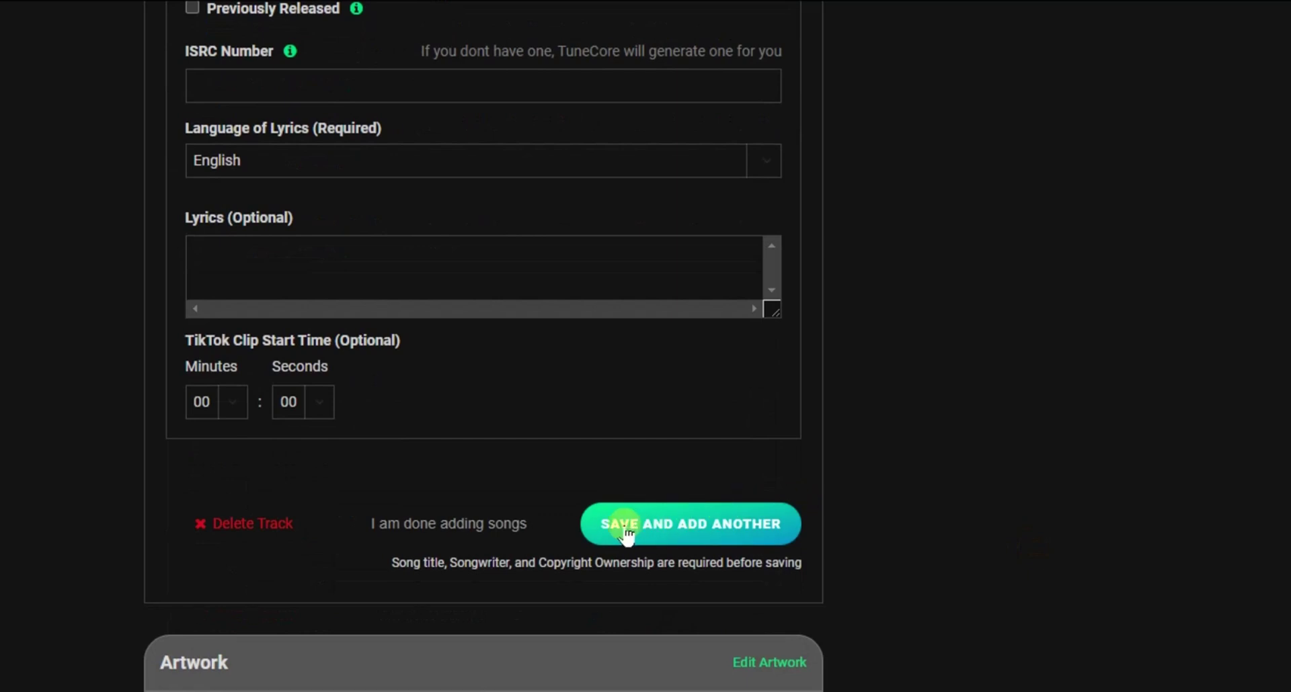
click(656, 525)
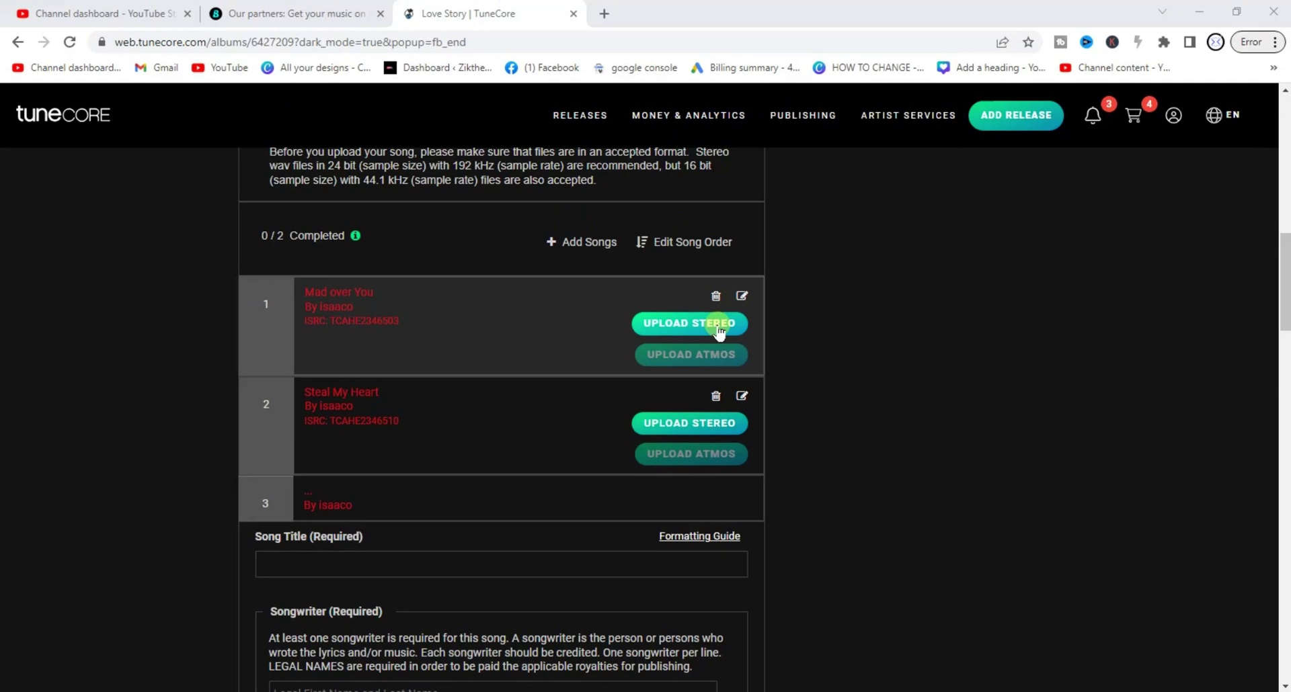
Upload the TI-Blaze-Try-(TrendyBeatz.com) MP3 as the audio for Mad over You.
click(718, 330)
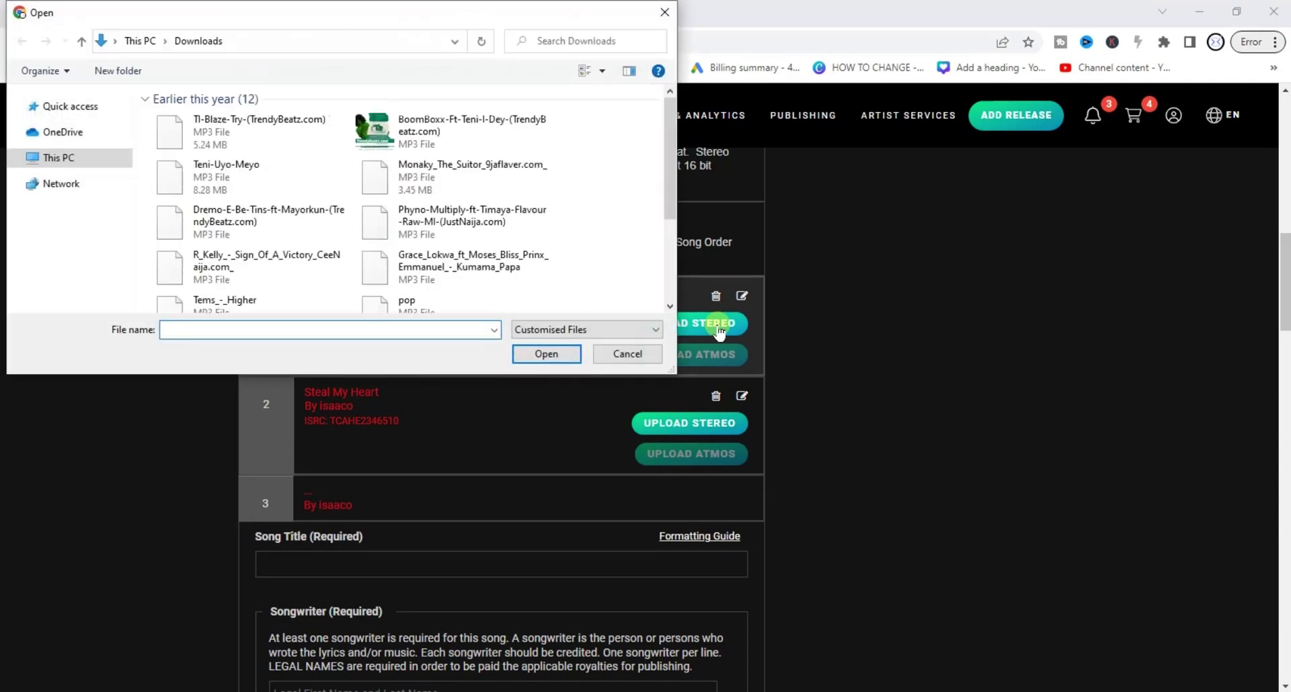
click(275, 119)
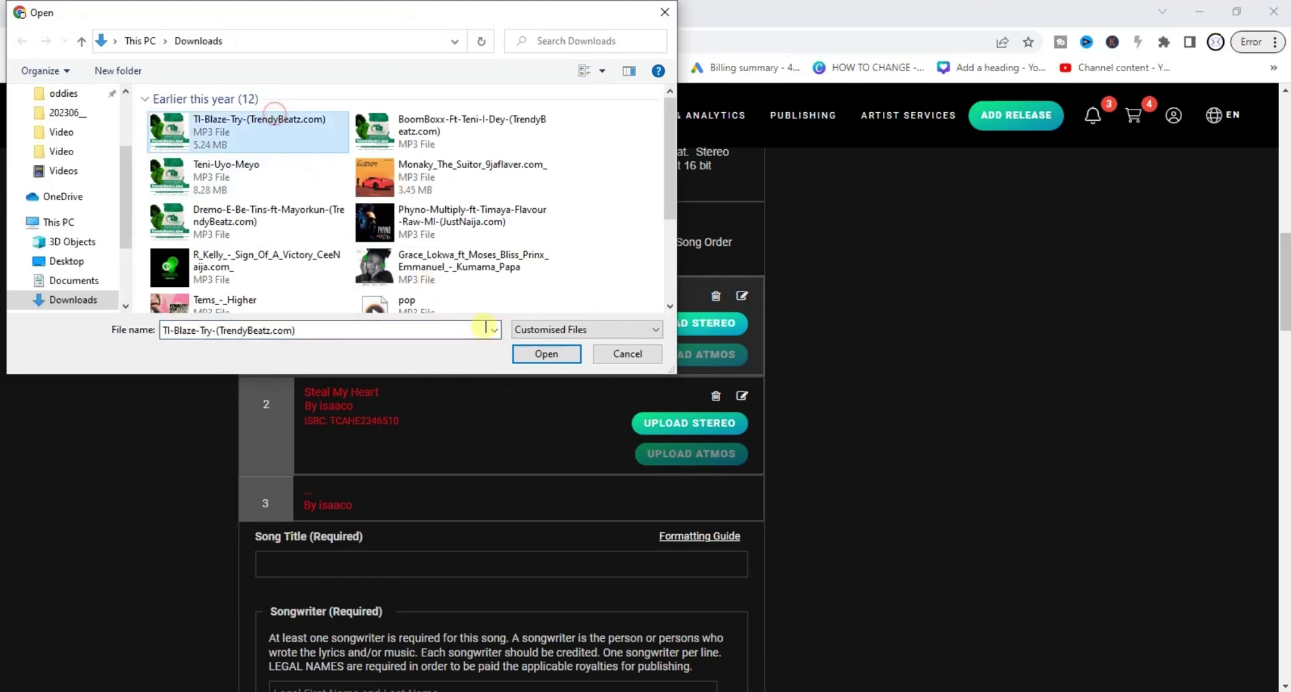
click(548, 353)
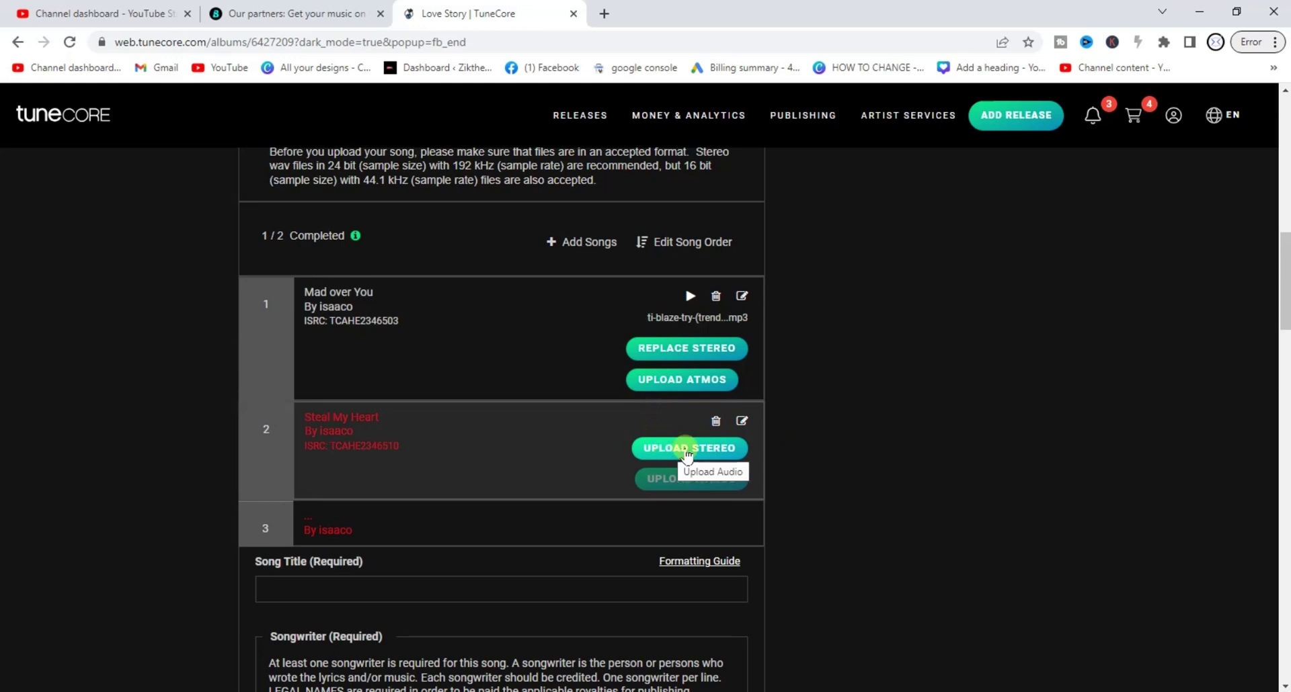
Upload the Teni-Uyo-Meyo MP3 as the audio for Steal My Heart.
click(687, 454)
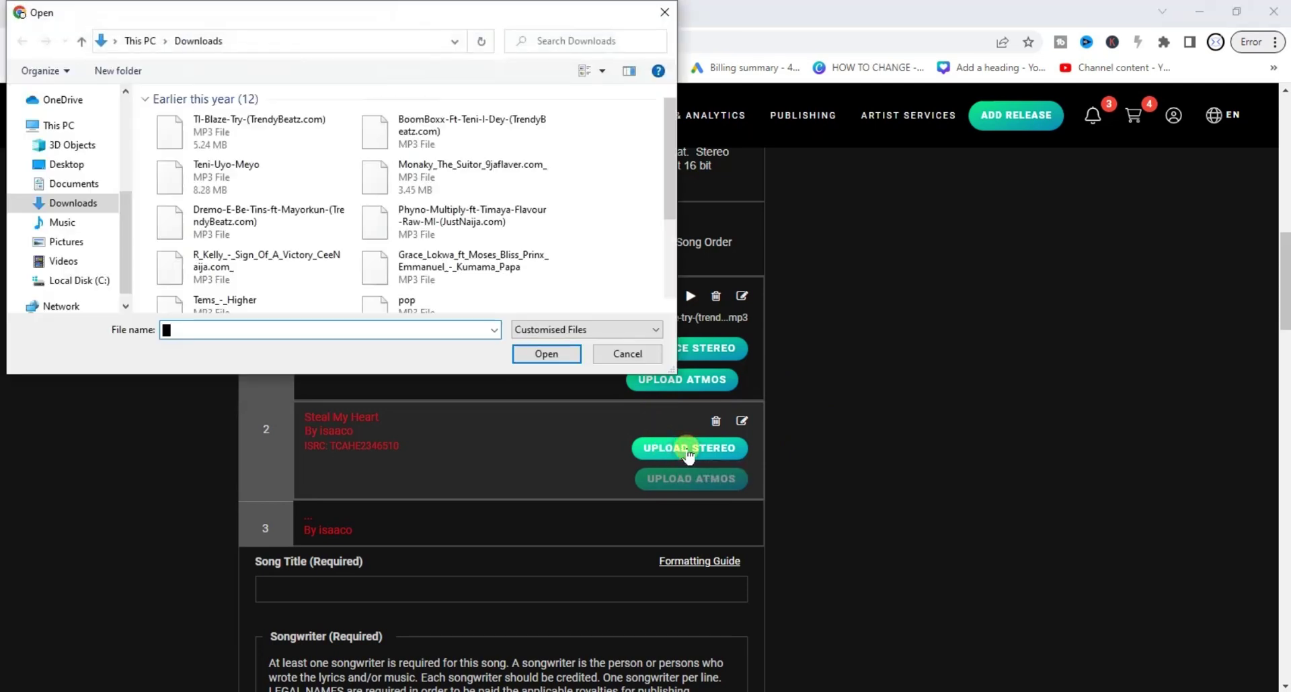
click(305, 190)
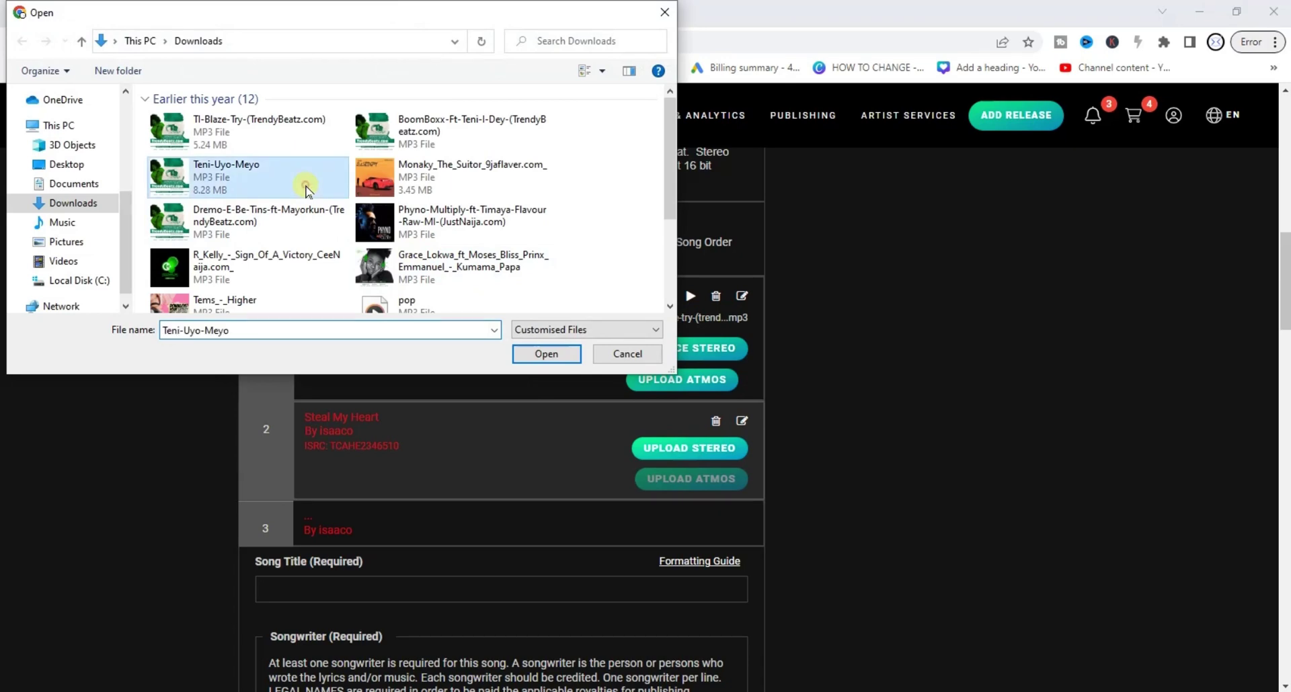
click(538, 354)
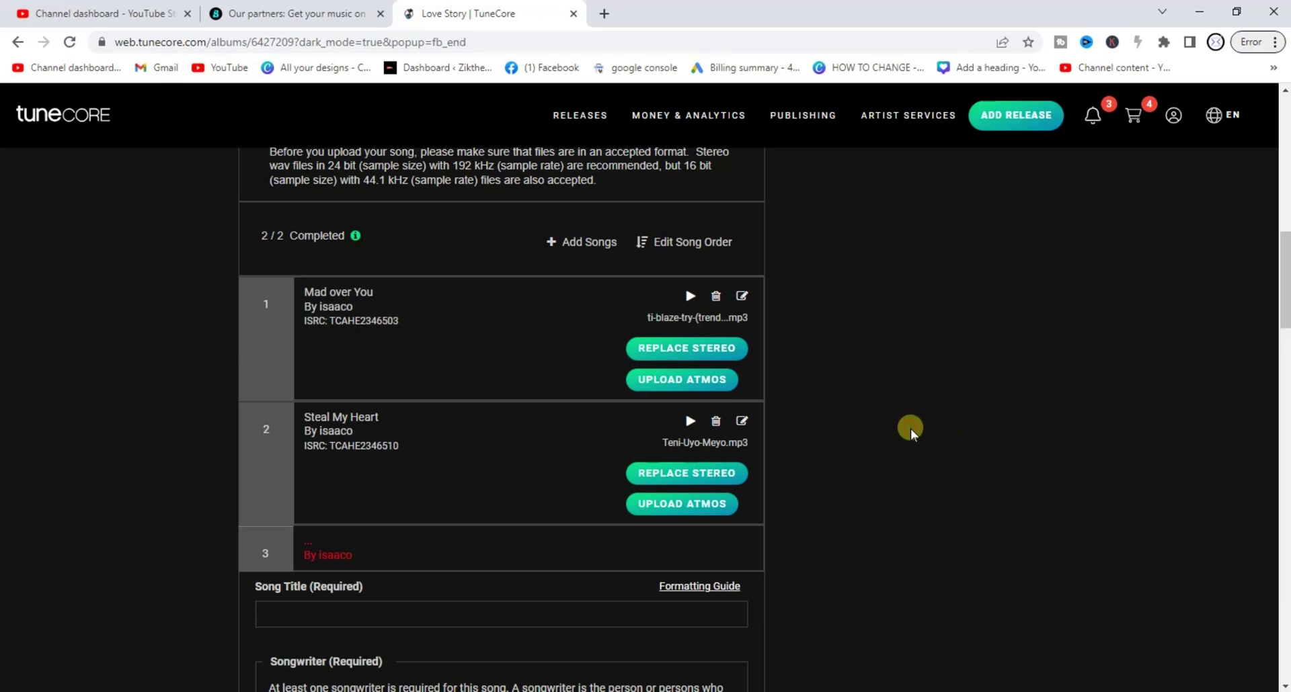
Go down to the album's Artwork section and start editing the cover artwork.
scroll(910, 429, down, 8)
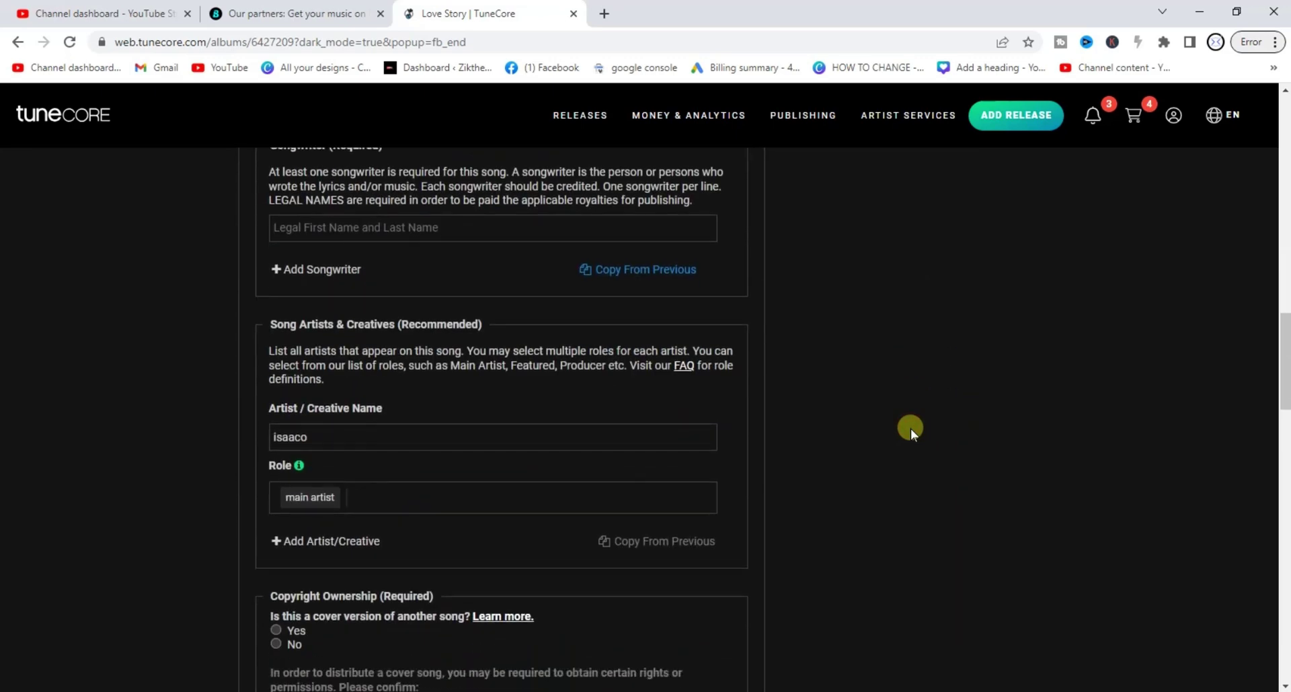
scroll(911, 429, down, 12)
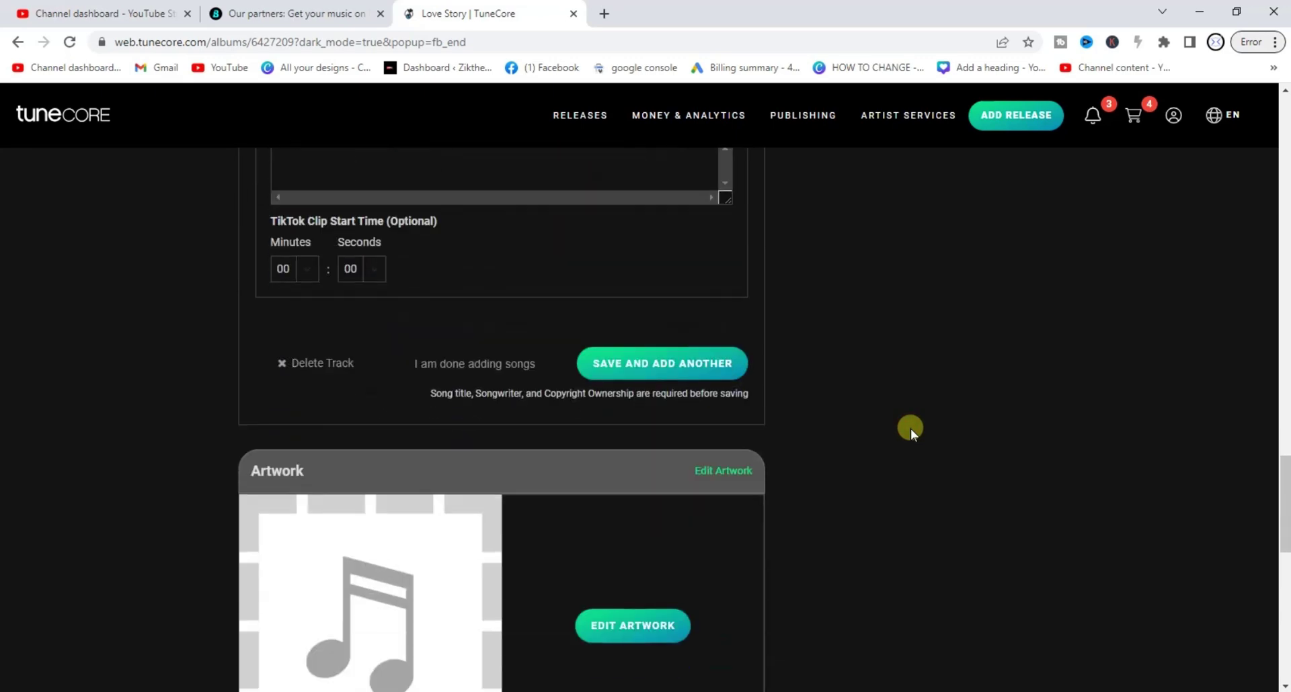
scroll(911, 429, down, 3)
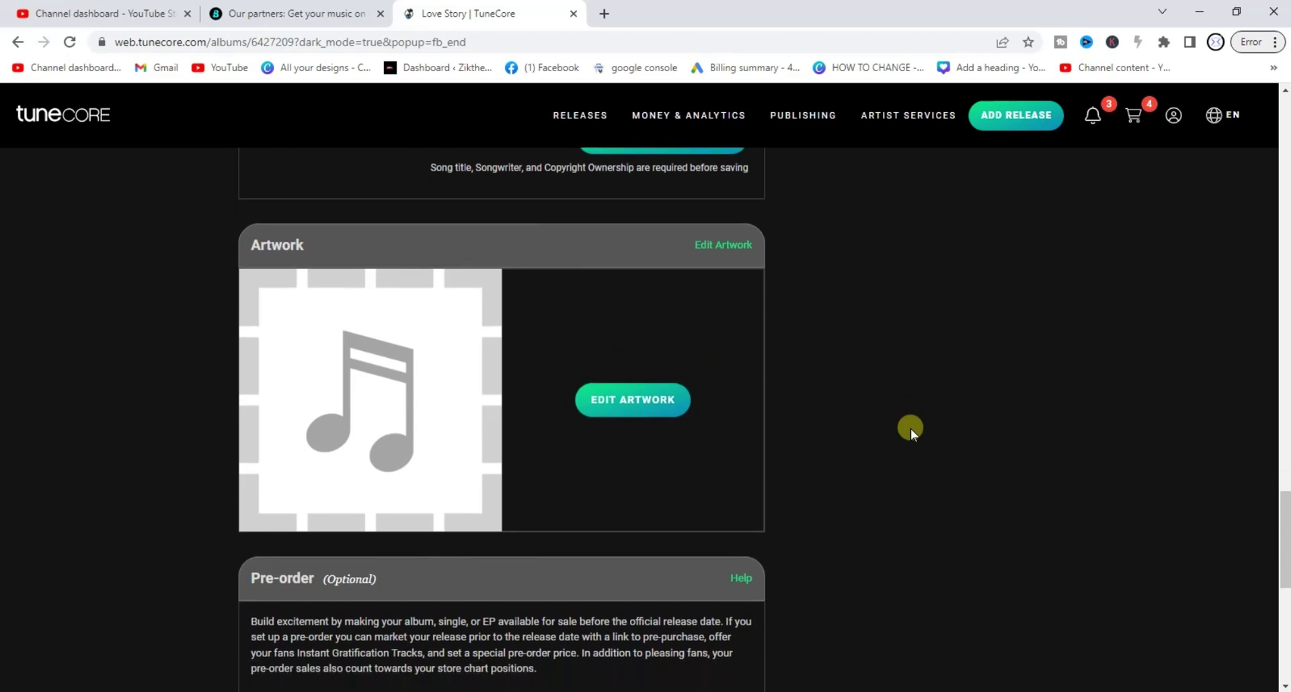
click(625, 406)
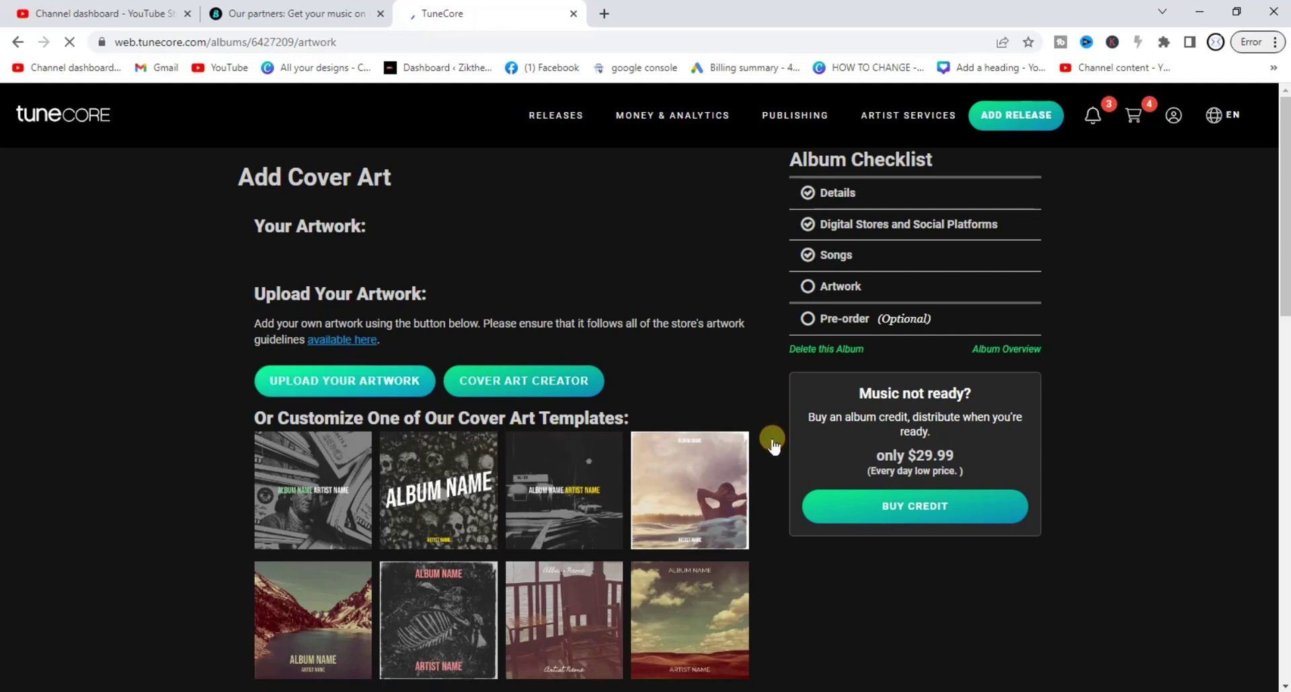
Use the palm-tree template showing Love Story and ISAACO as the album cover and save it.
scroll(772, 441, down, 5)
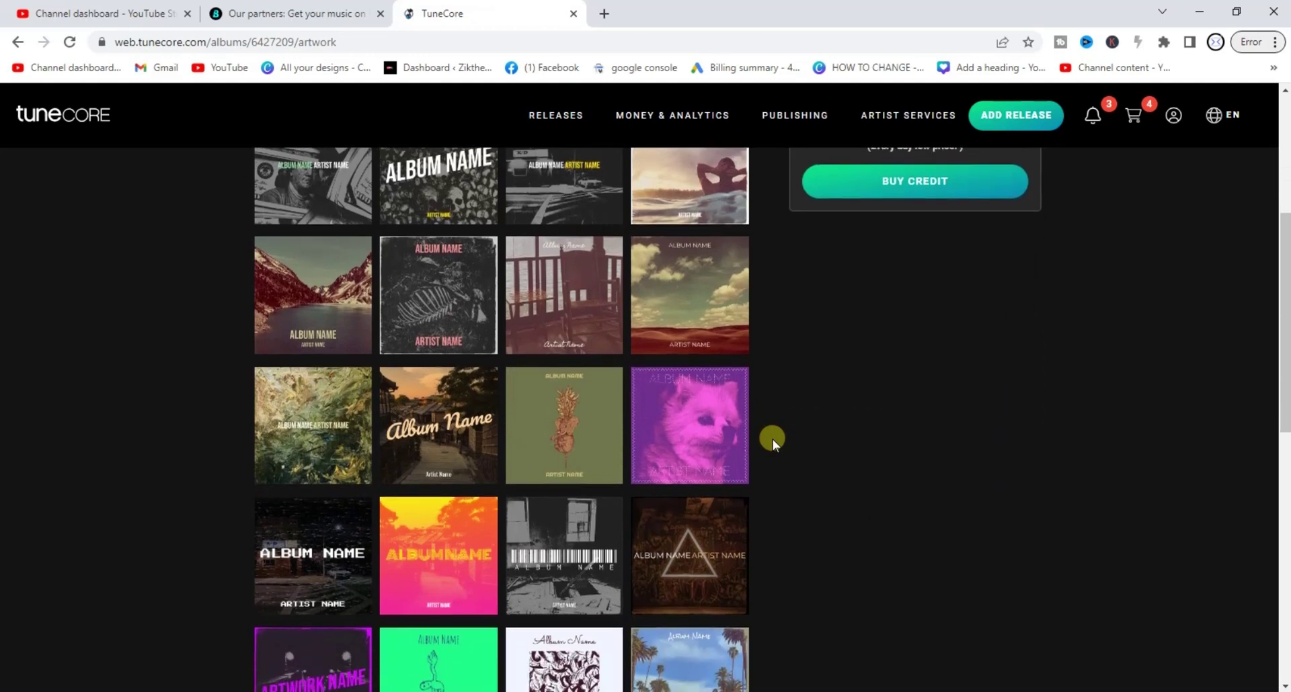
scroll(772, 439, down, 3)
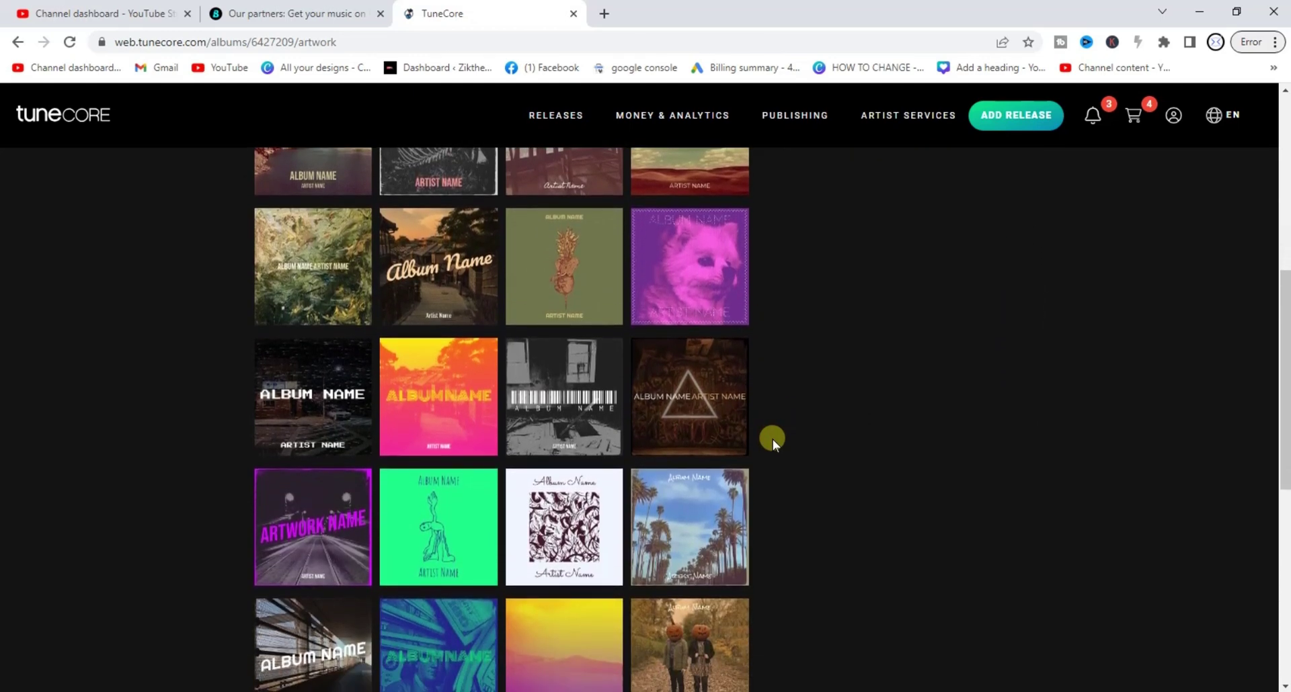
click(684, 482)
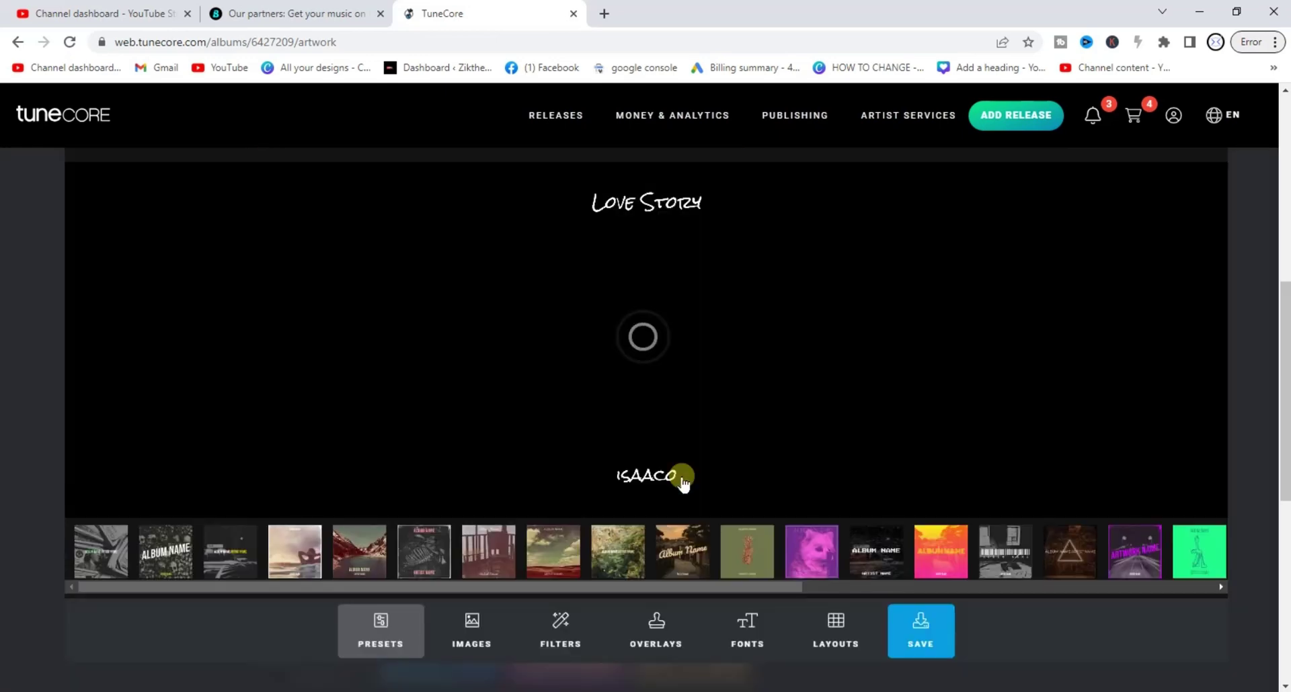
click(463, 651)
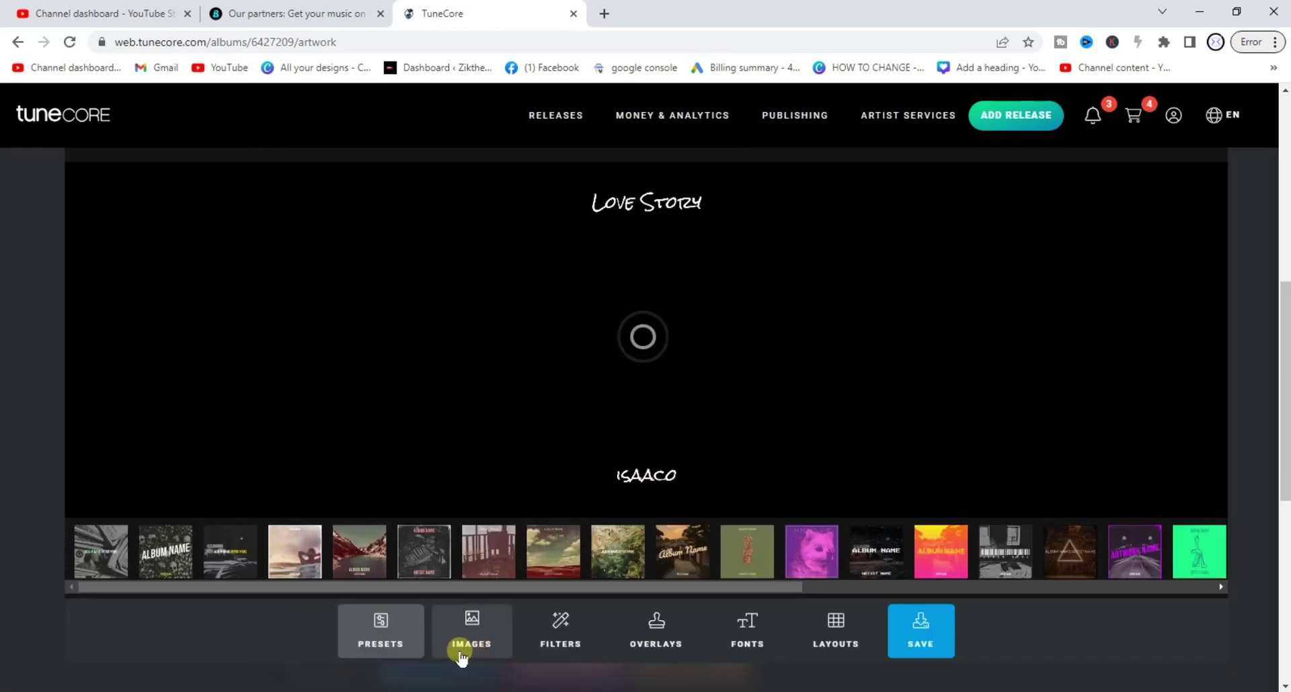
click(805, 653)
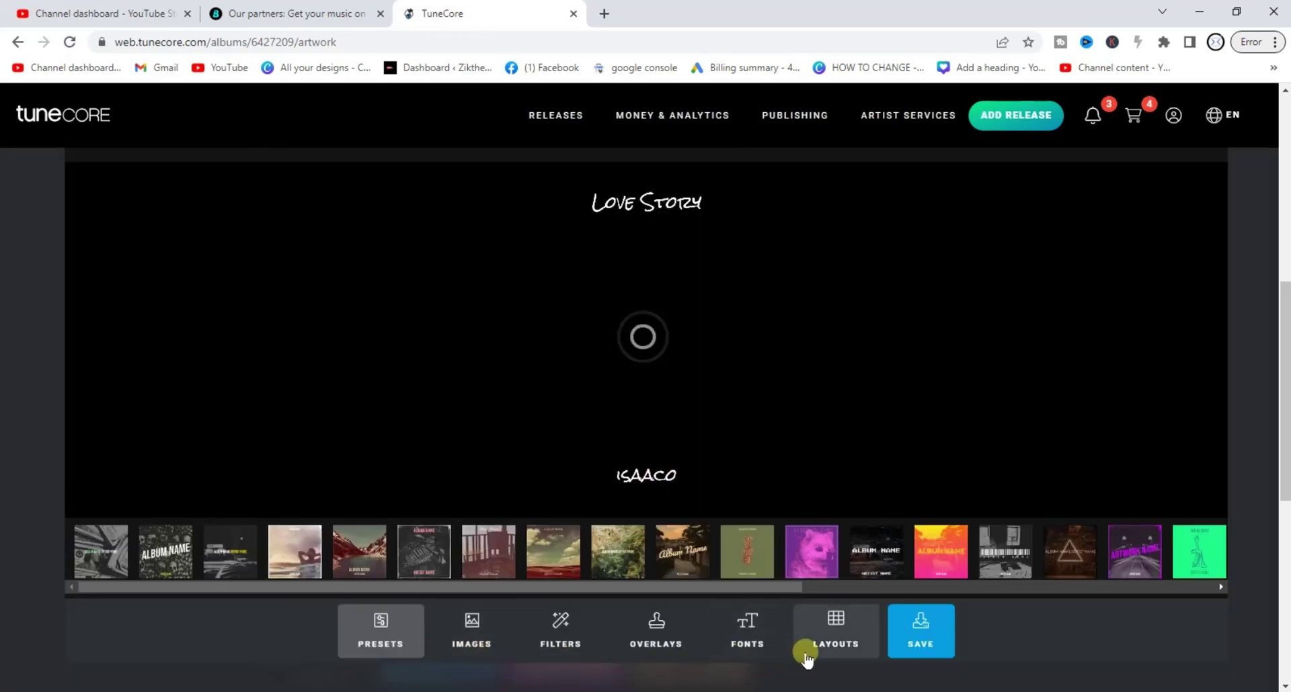
click(917, 664)
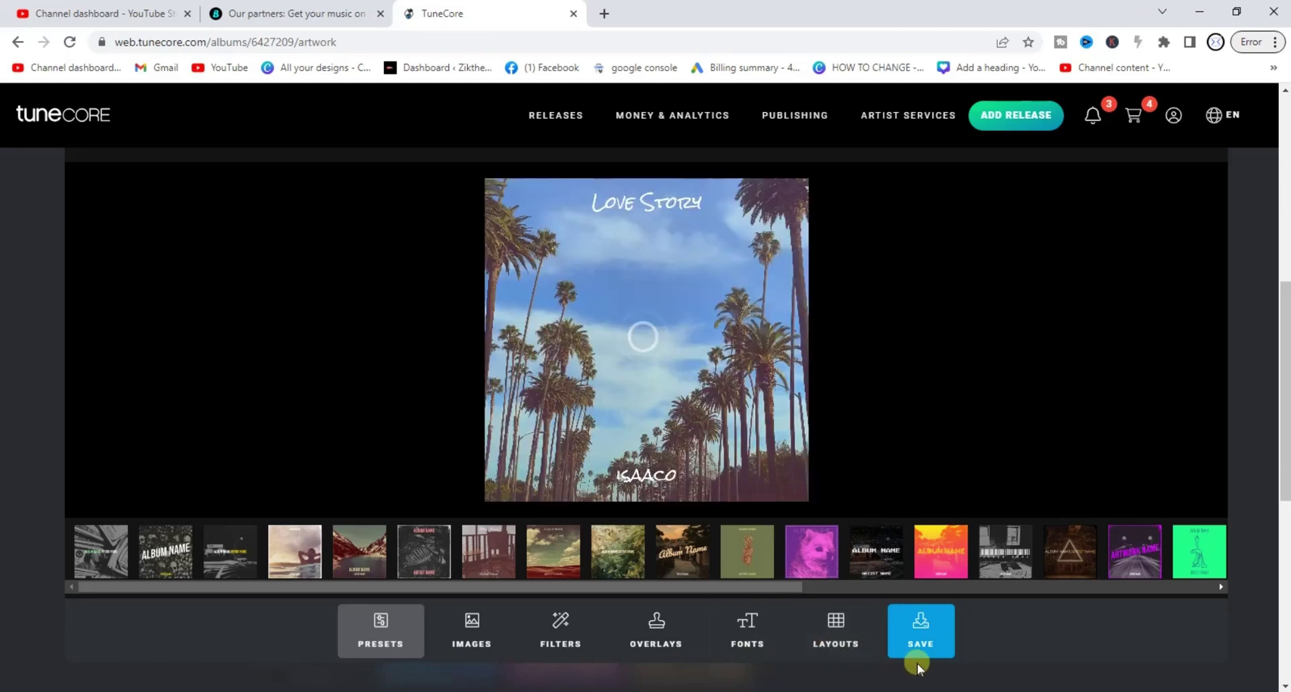
click(934, 626)
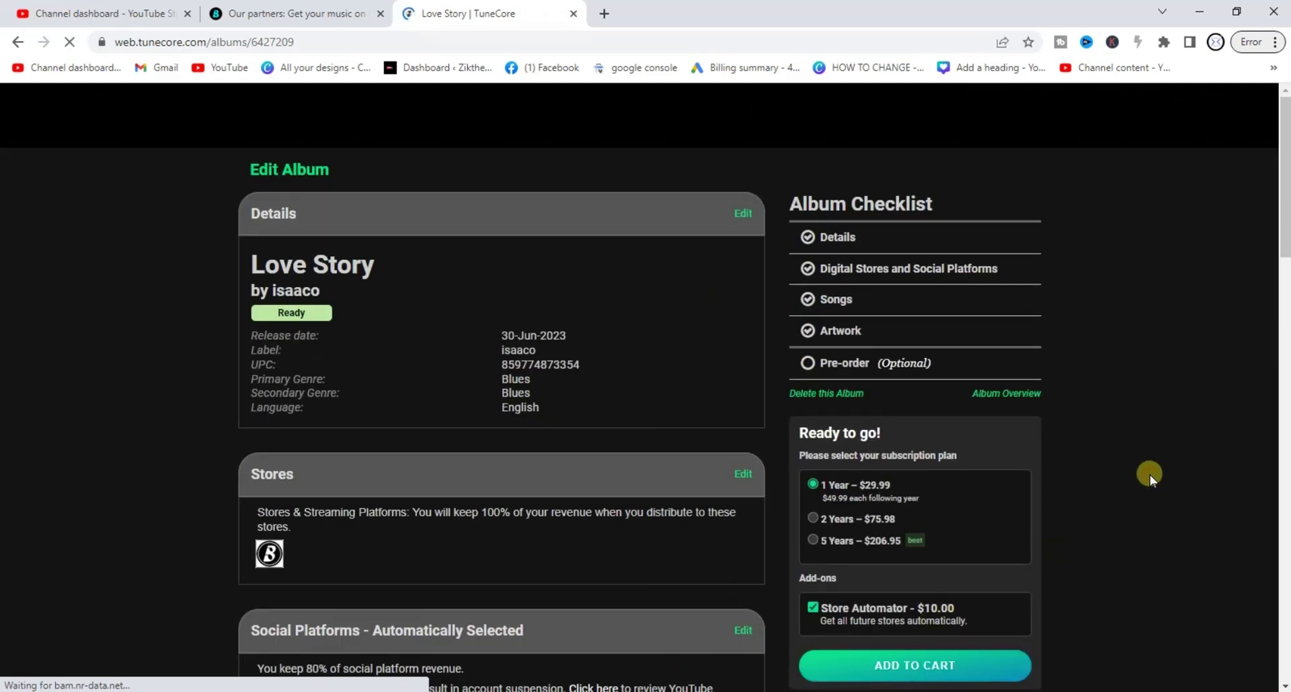
Keep the pre-order option at None and save the preferences.
scroll(1150, 475, down, 6)
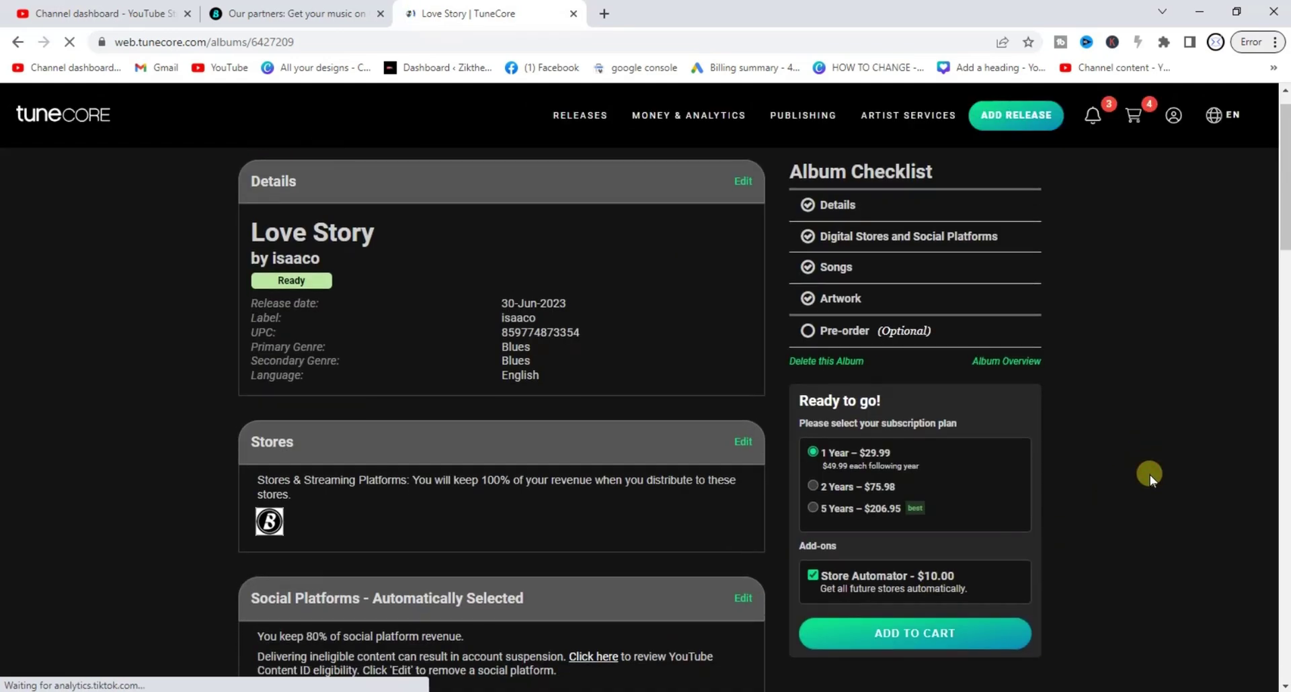
scroll(1150, 474, down, 20)
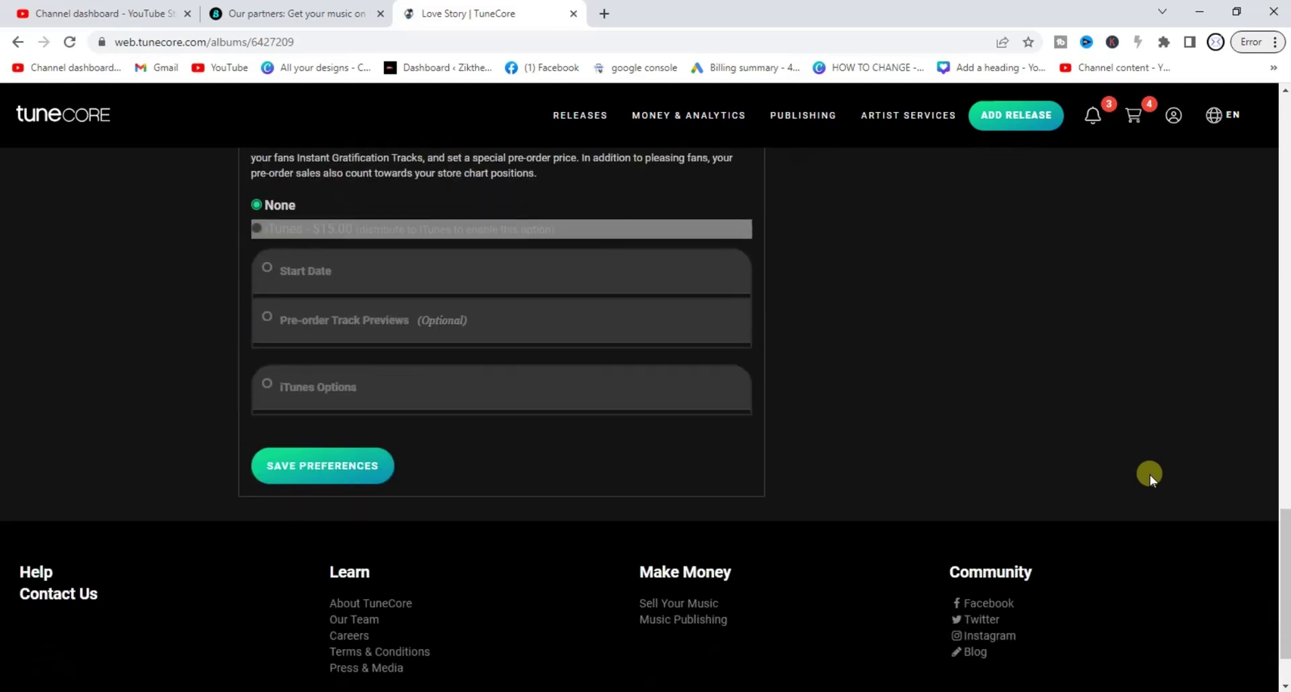
scroll(1150, 475, up, 4)
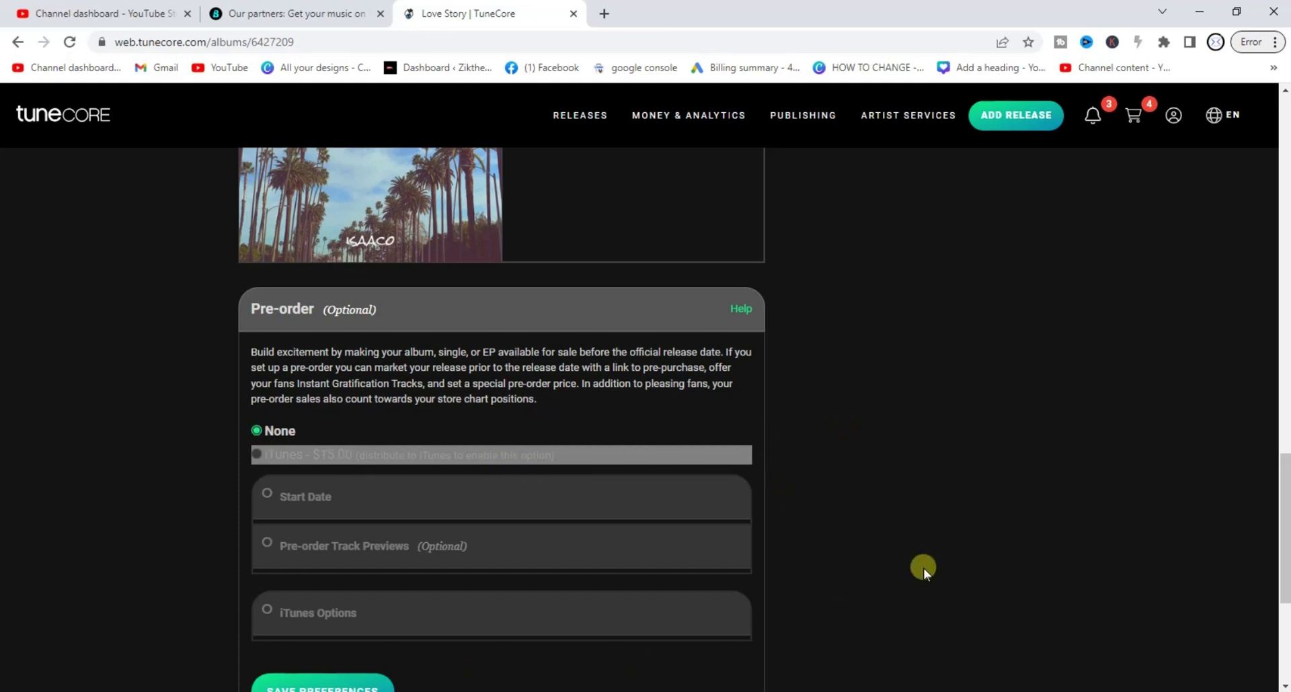
scroll(922, 551, down, 2)
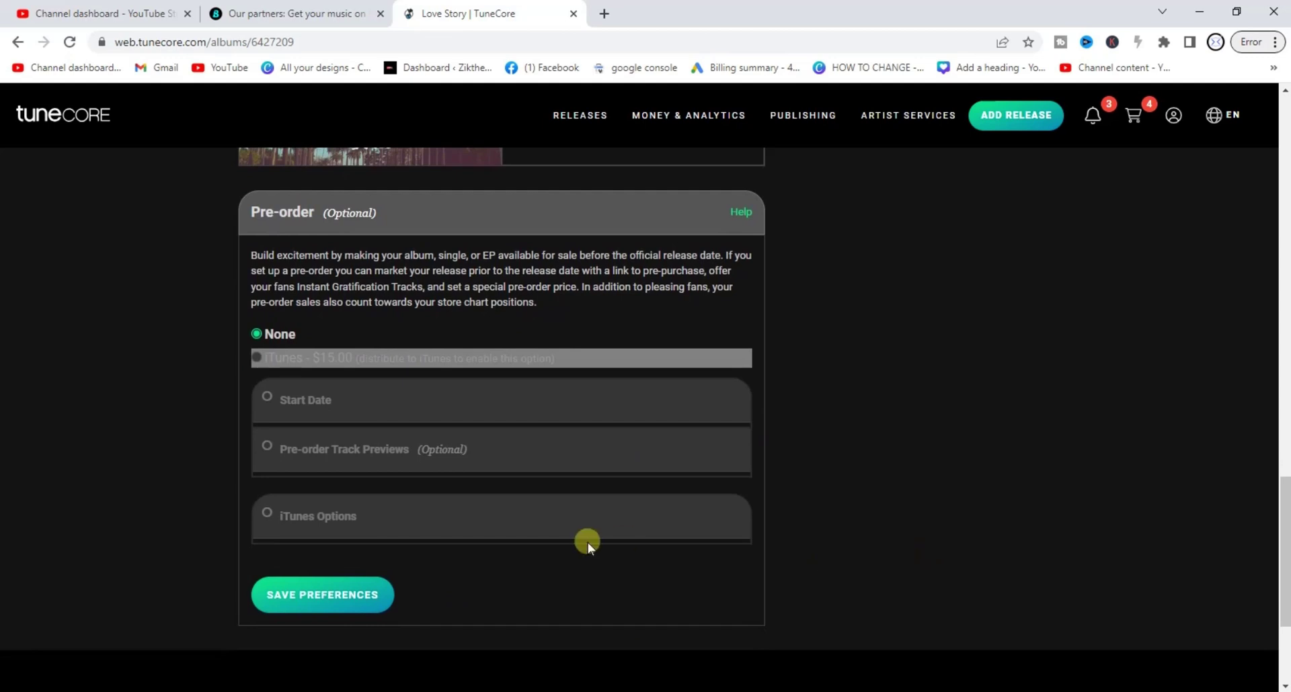
click(340, 596)
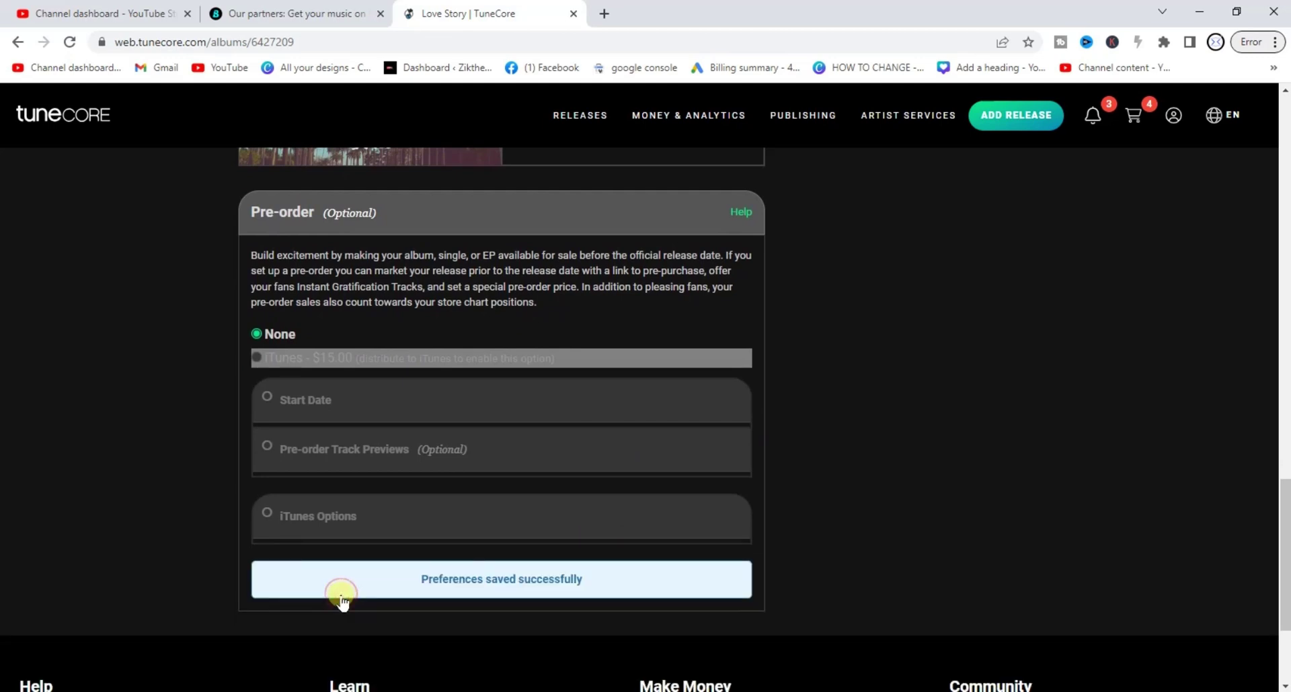
scroll(851, 378, up, 15)
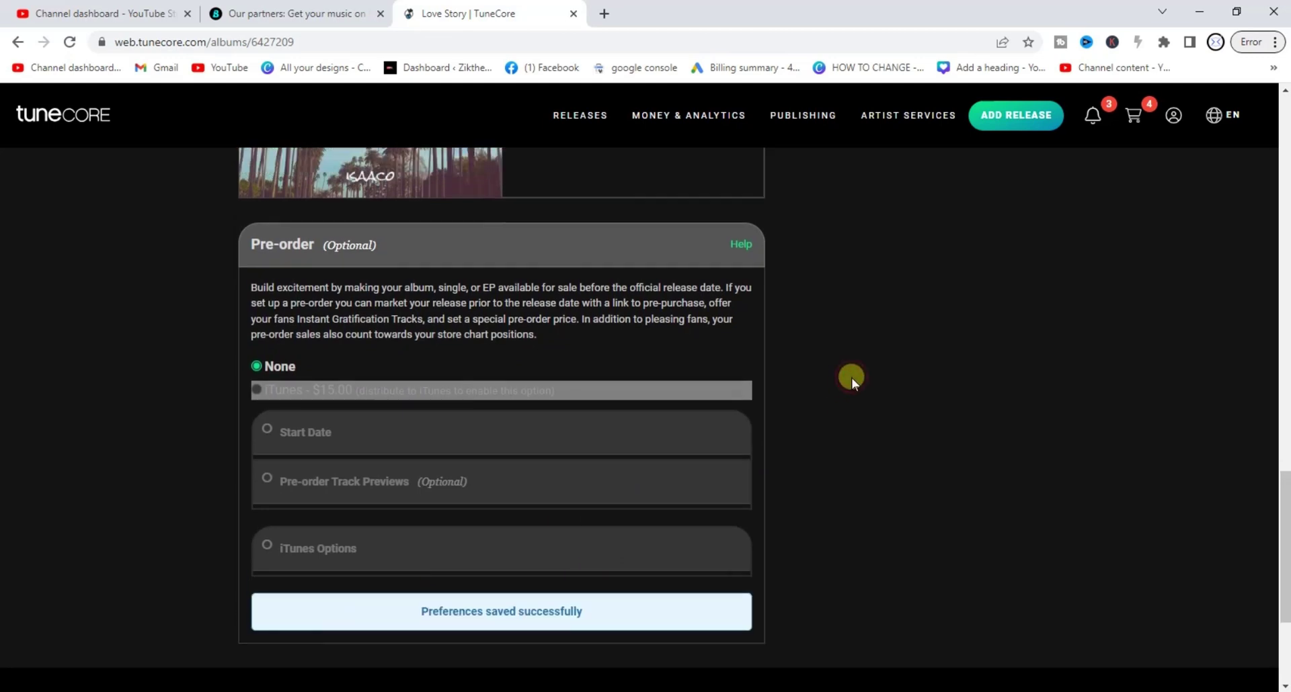
scroll(853, 377, up, 5)
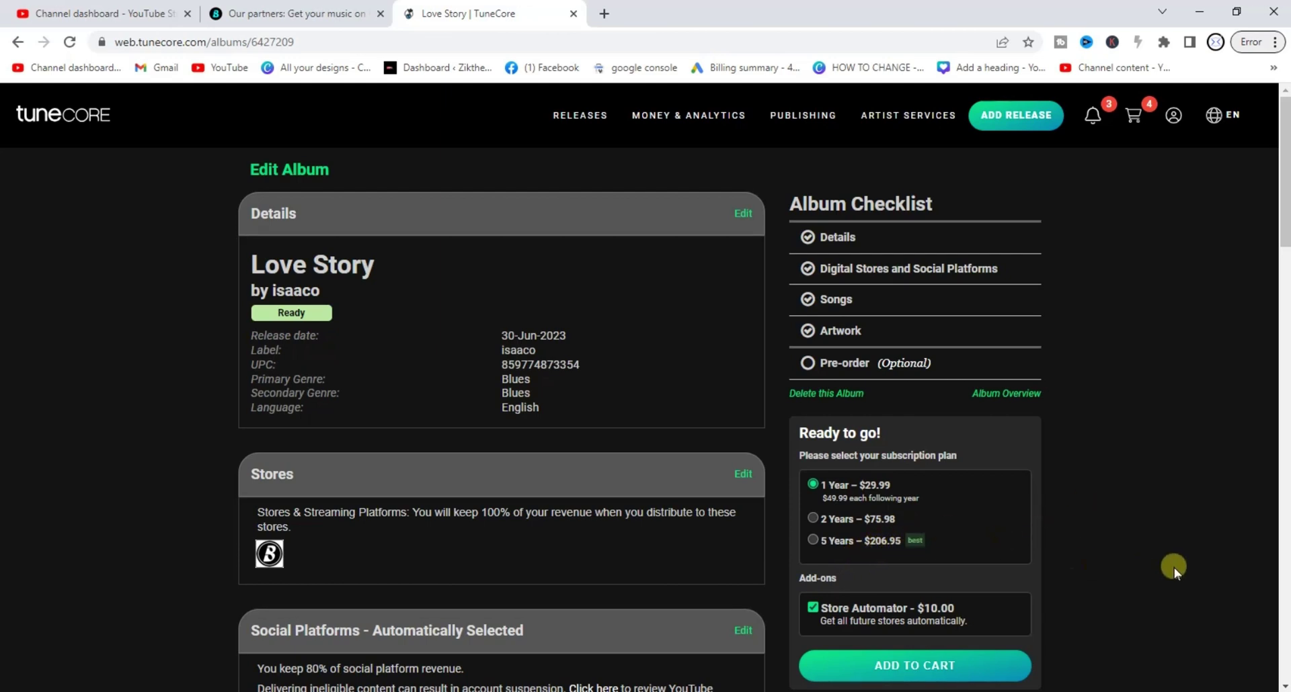
Add the Love Story release to the cart and go to checkout.
scroll(1174, 567, down, 1)
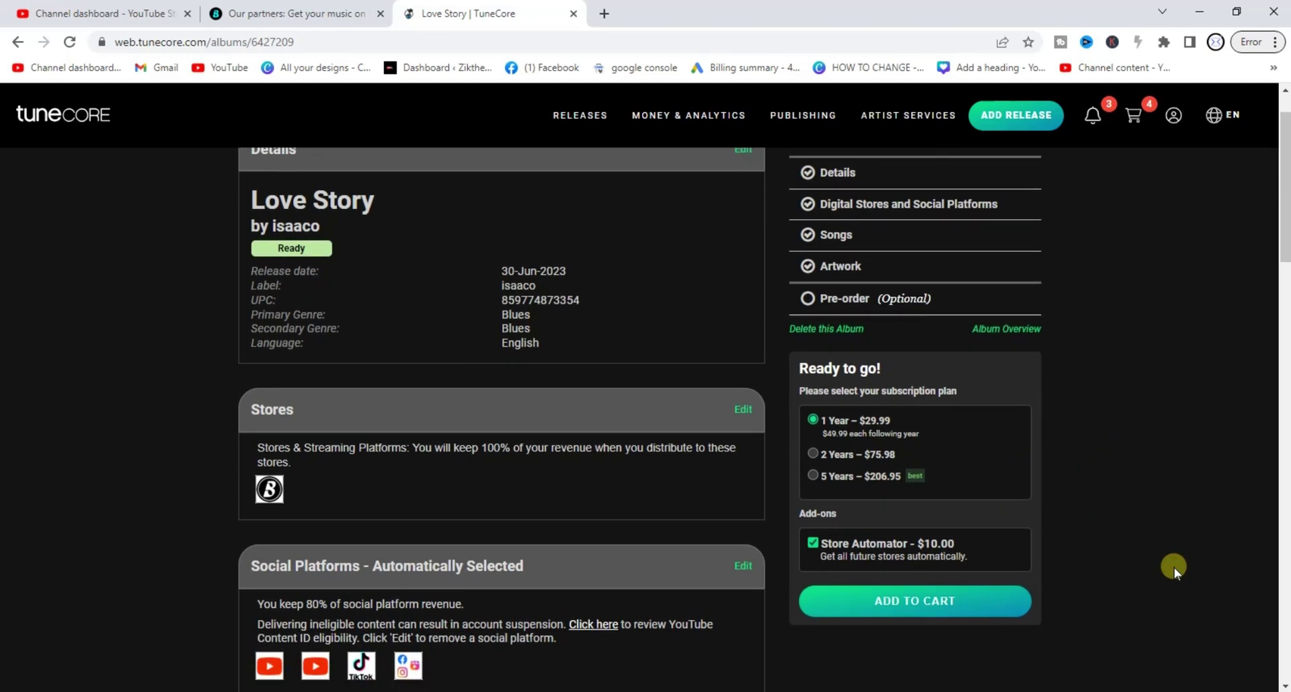
click(936, 603)
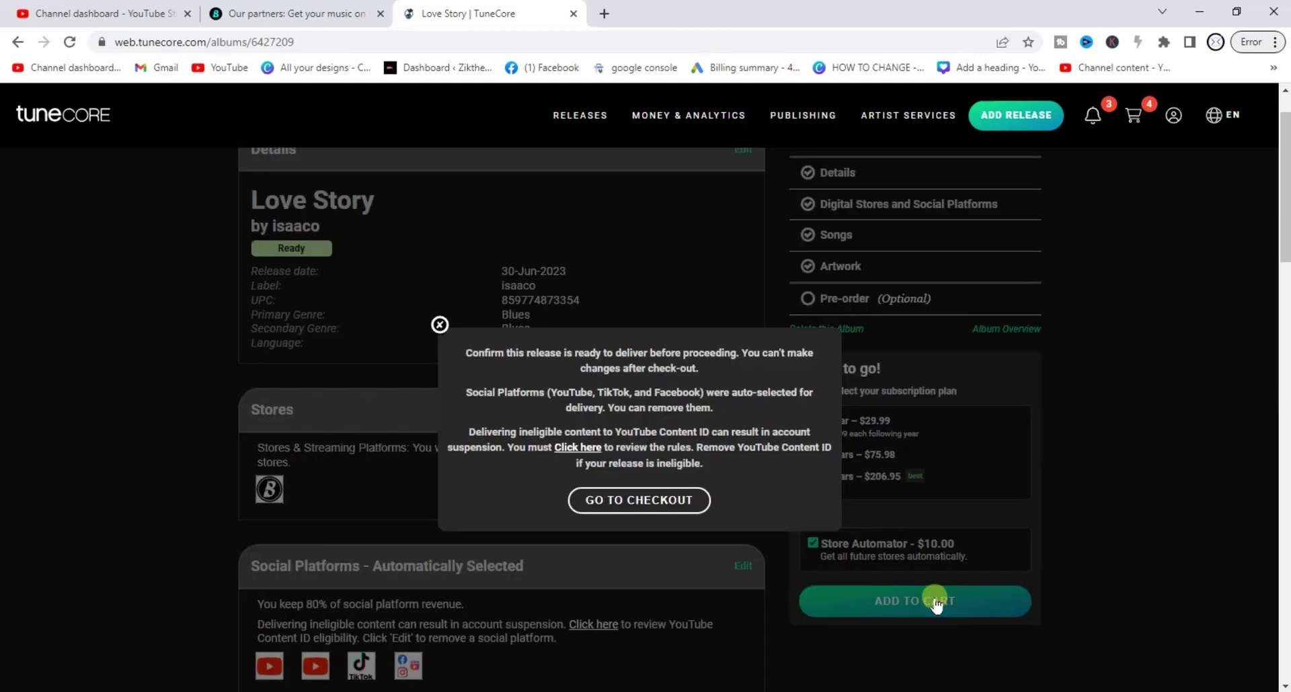
click(632, 506)
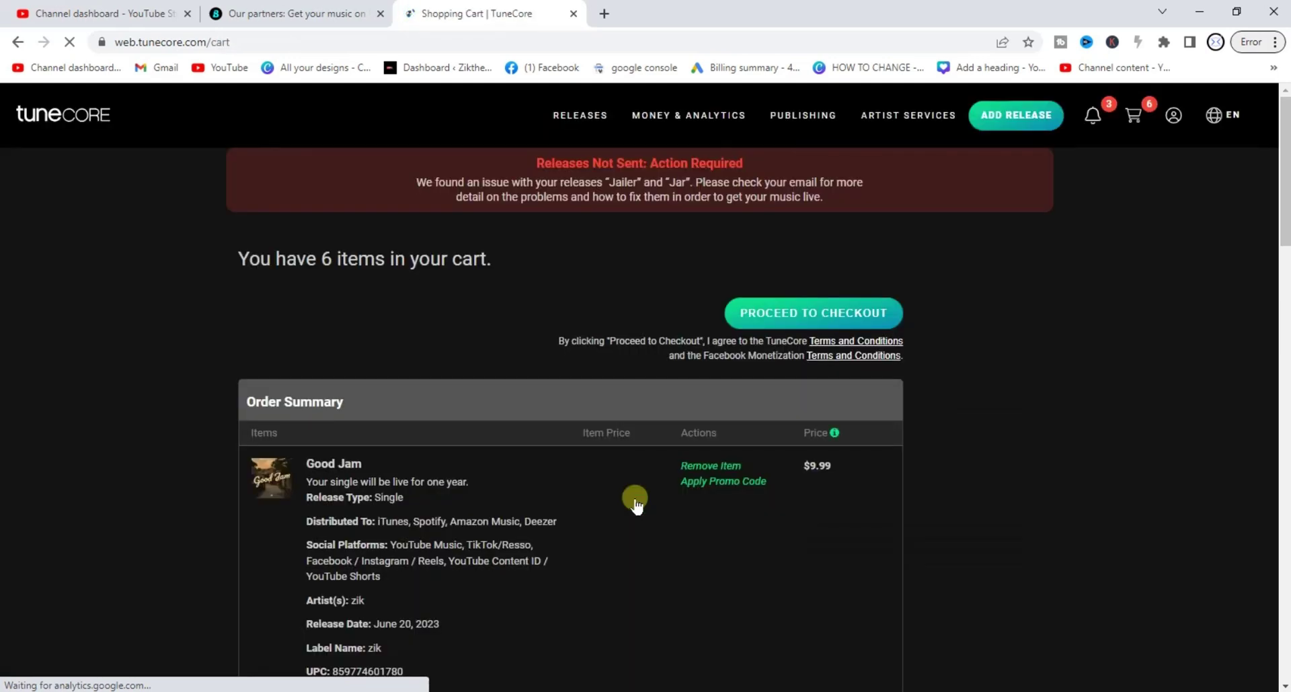
Proceed from the cart to checkout and choose the saved Visa card as payment.
click(805, 314)
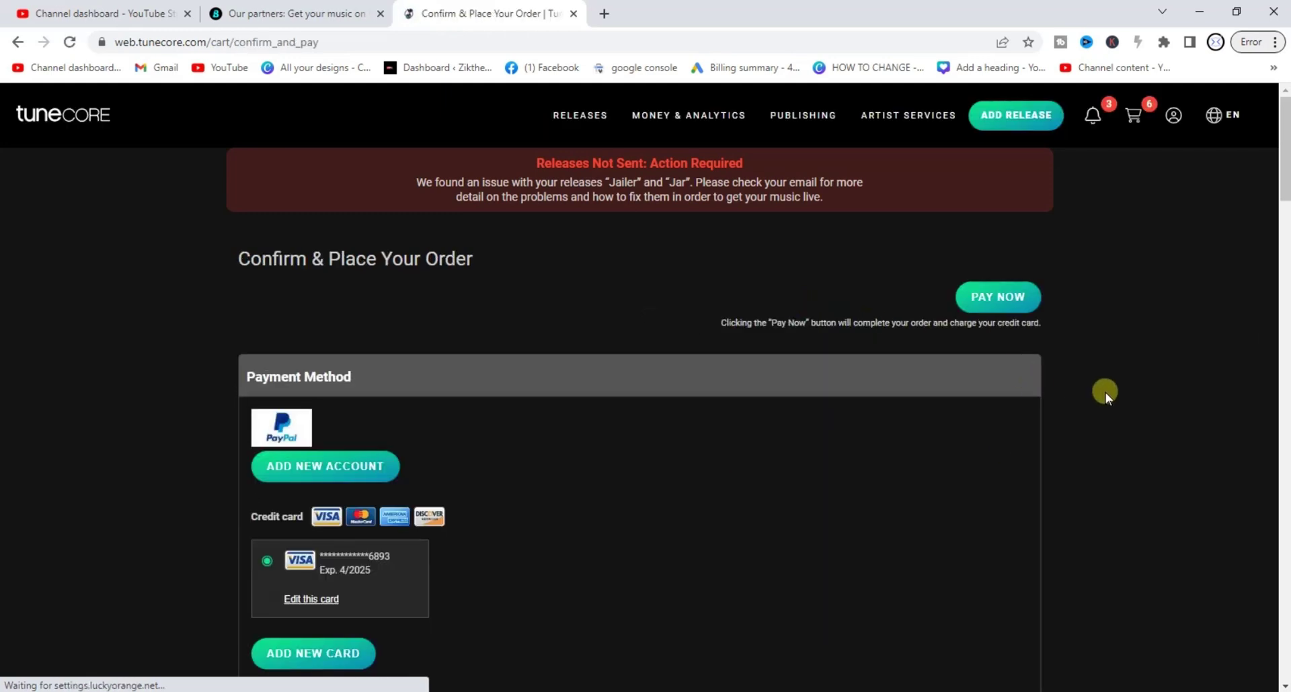
scroll(1105, 392, down, 3)
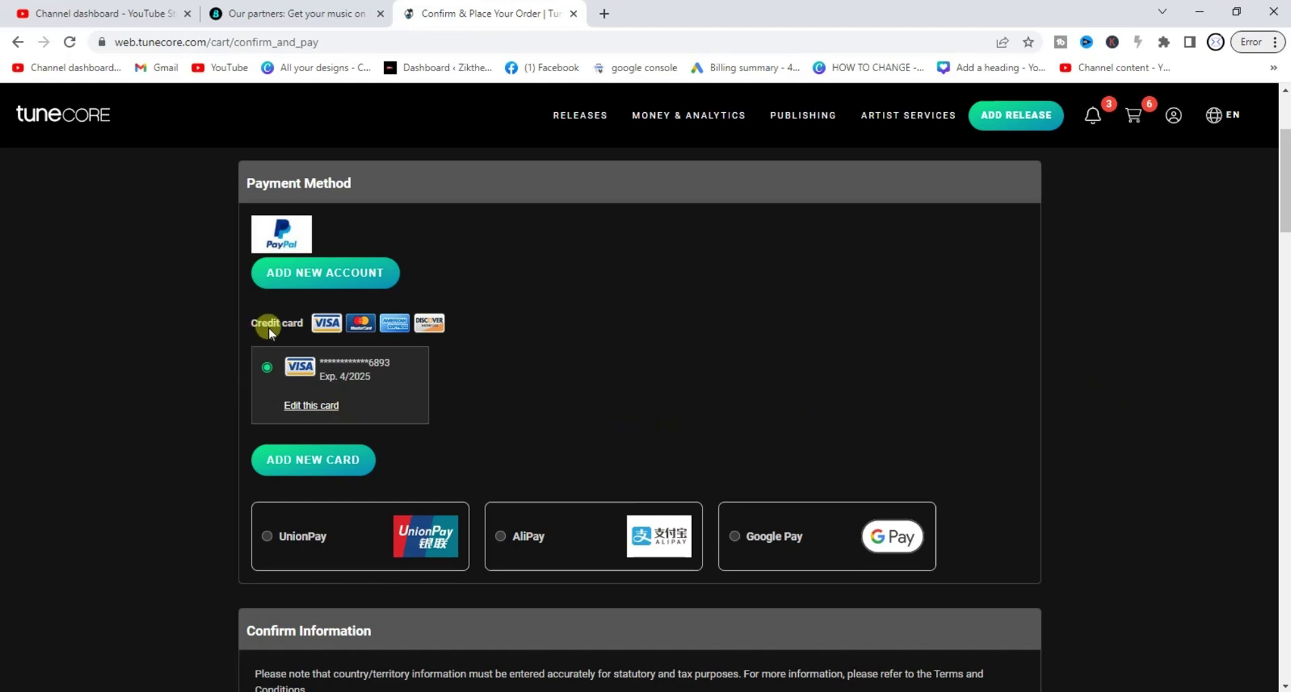
click(268, 365)
scroll(1084, 326, up, 2)
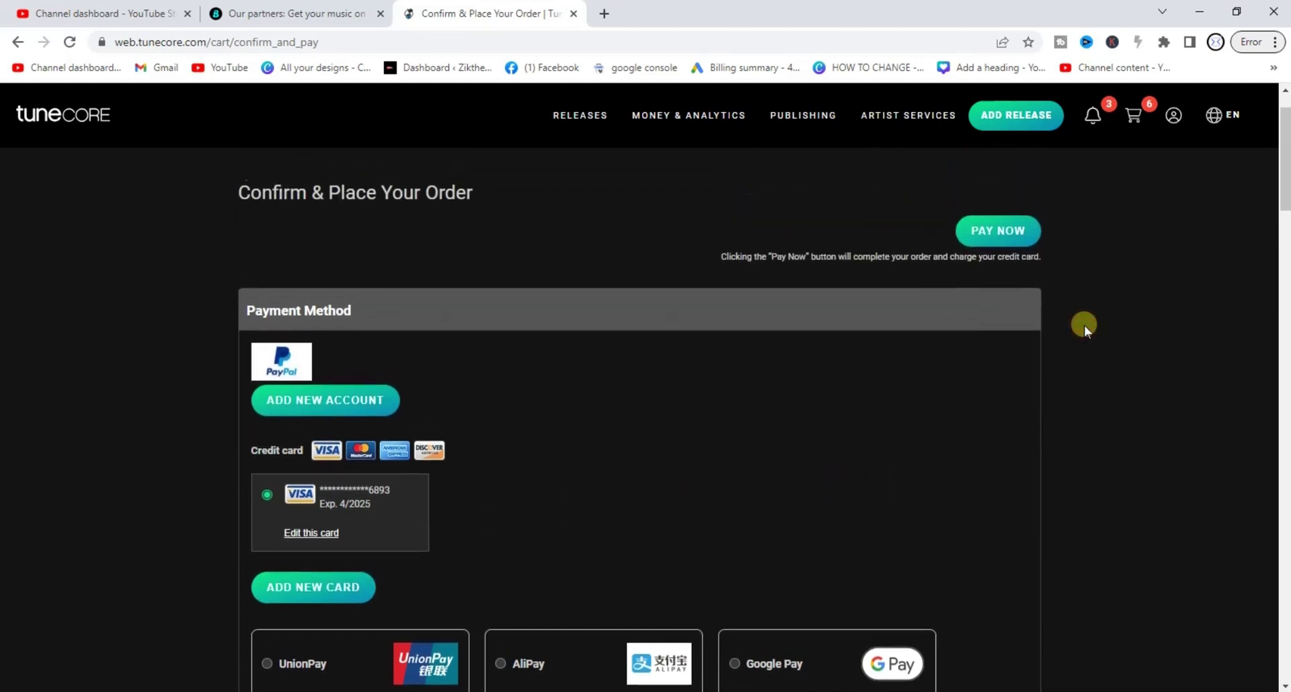